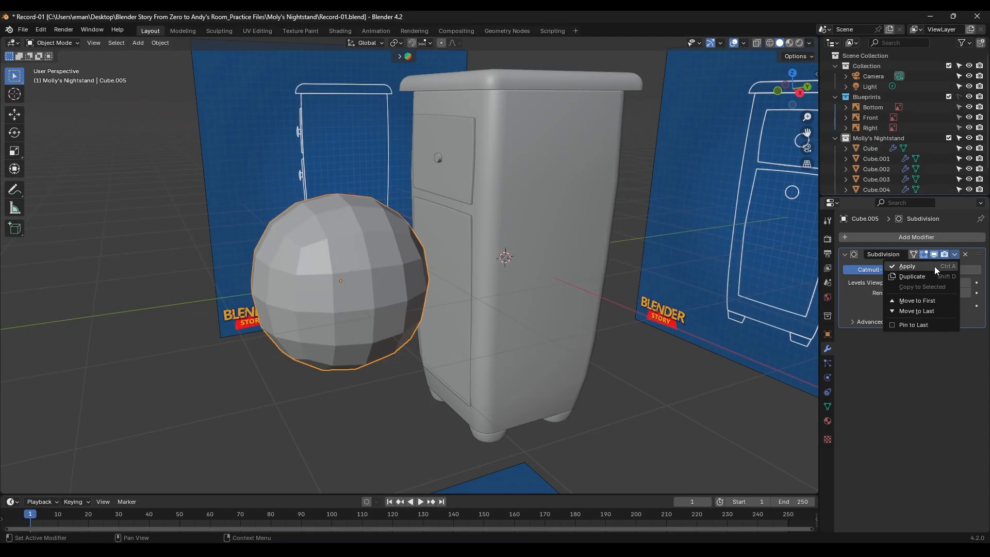
- Apply the Subdivision modifier to the Cube.005 ball and grid fill the open edge loop of its flattened shell
click(931, 265)
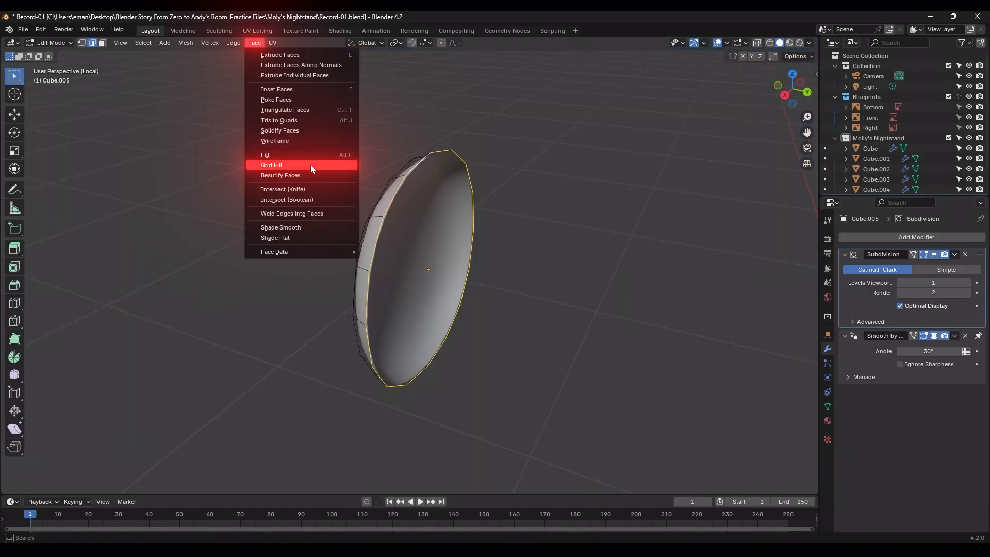
click(311, 163)
middle_drag(393, 238, 483, 259)
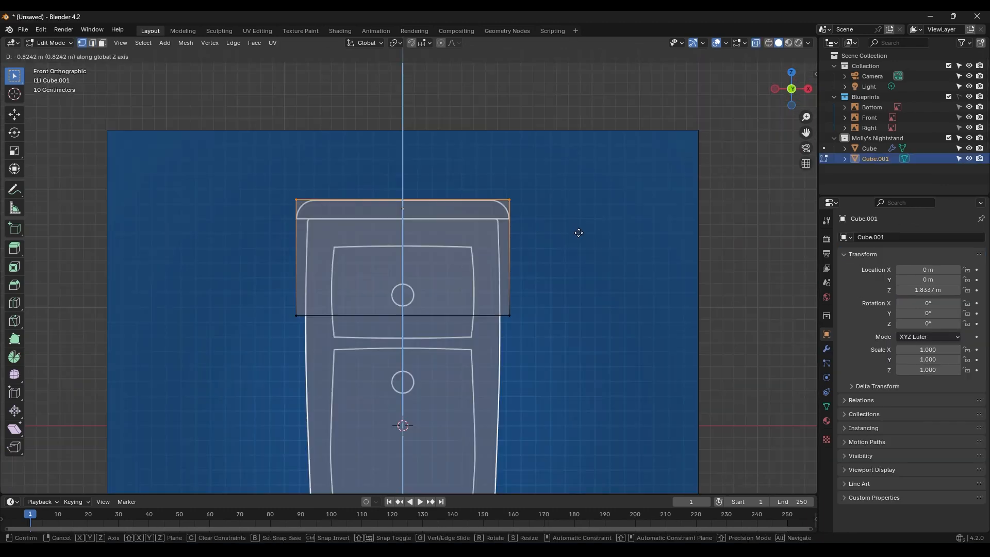
- Move the selected vertices of Cube.001 down along the Z axis to fit the tabletop outline in front view
key(g)
key(z)
click(613, 271)
key(KP_7)
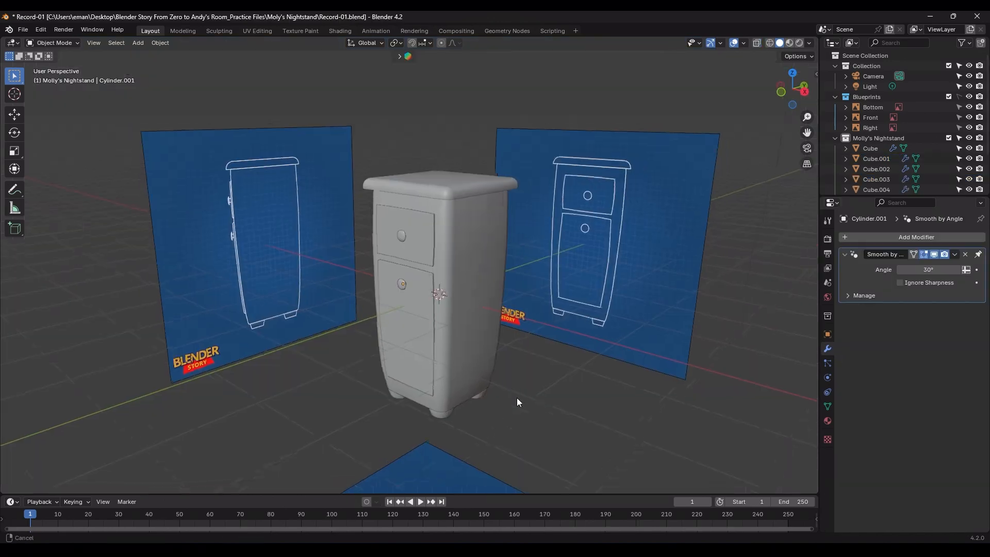
middle_drag(517, 397, 496, 351)
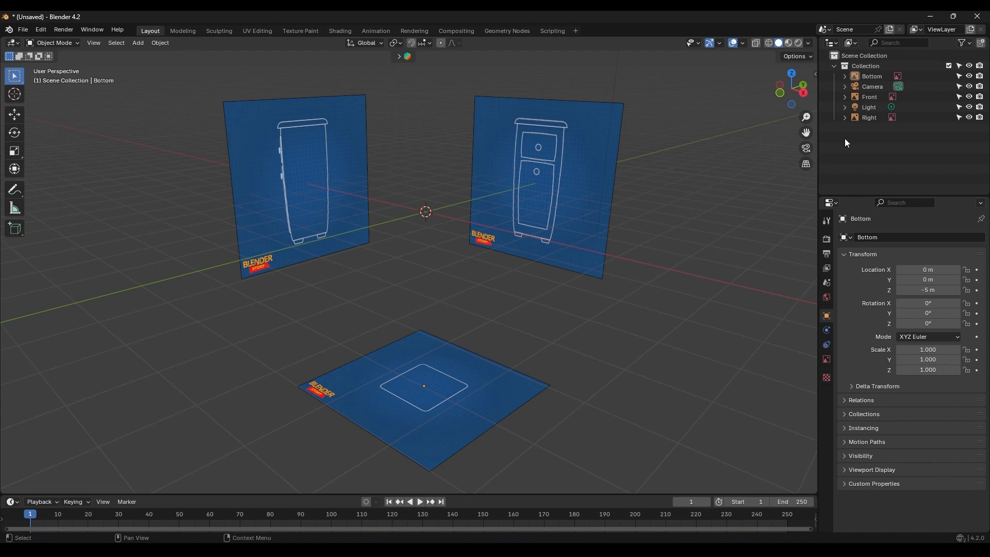
- Create a new collection and move the Right, Front and Bottom reference images into it
click(982, 43)
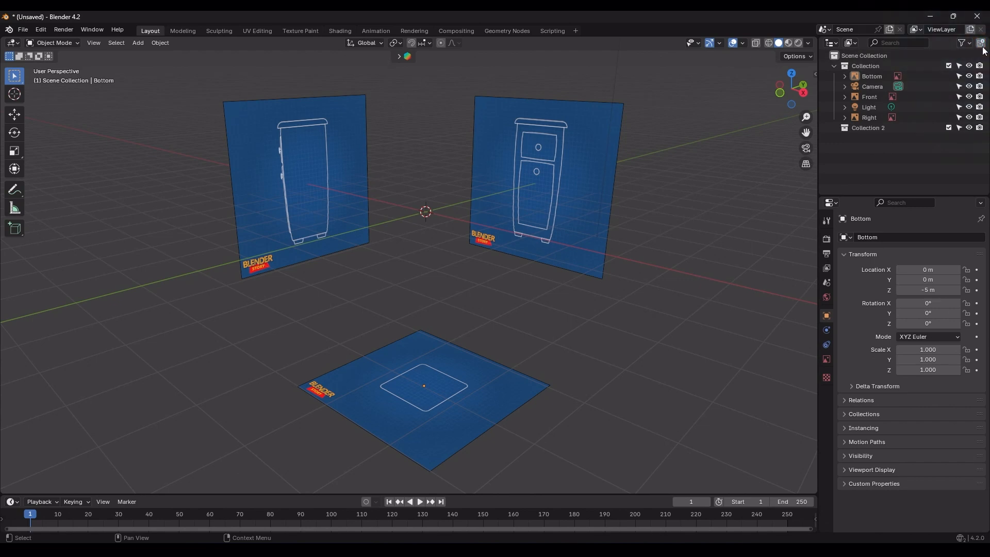
click(870, 118)
ctrl+click(871, 98)
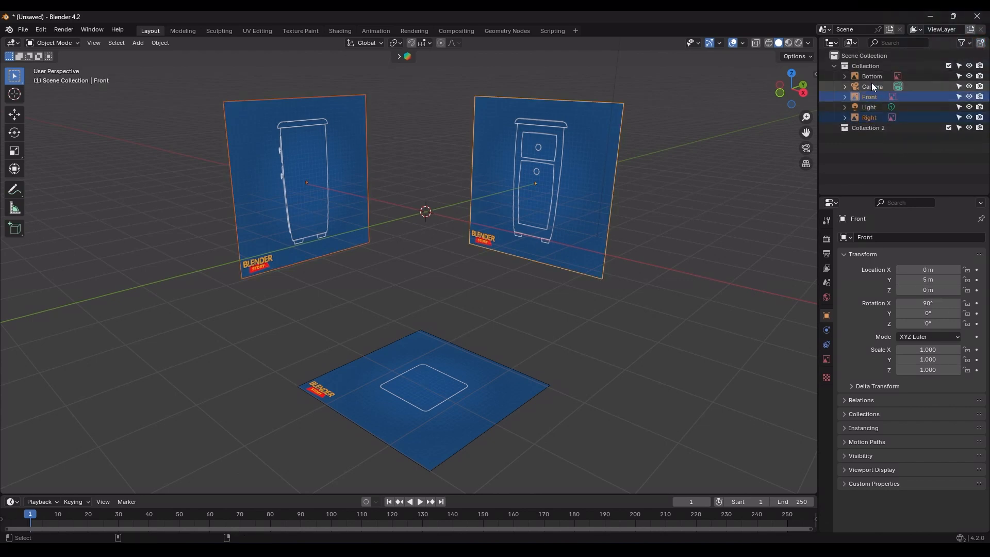
ctrl+click(871, 76)
drag(865, 77, 872, 133)
- Rename the new collection as Blueprints and give it a blue color tag
double_click(868, 96)
text(Blue)
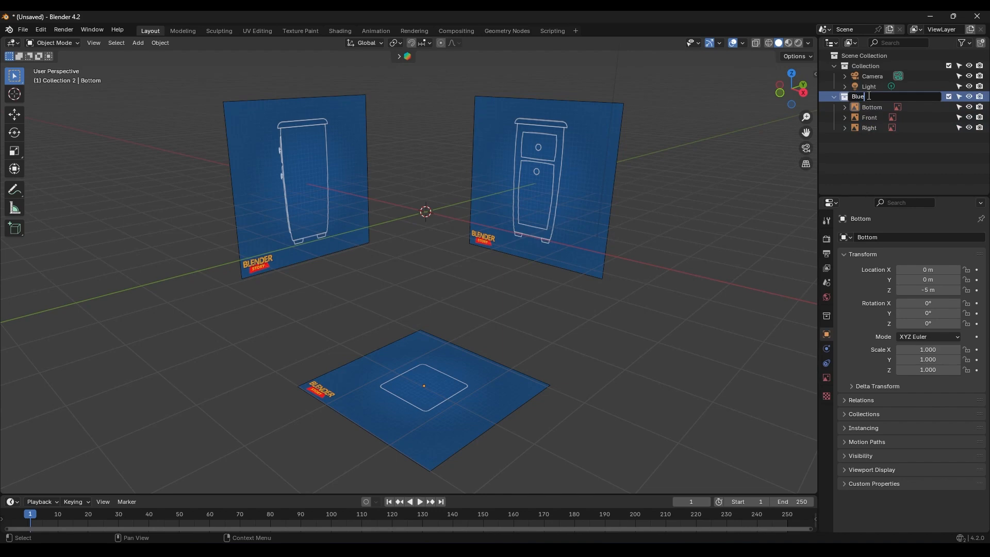
text(prints)
key(Return)
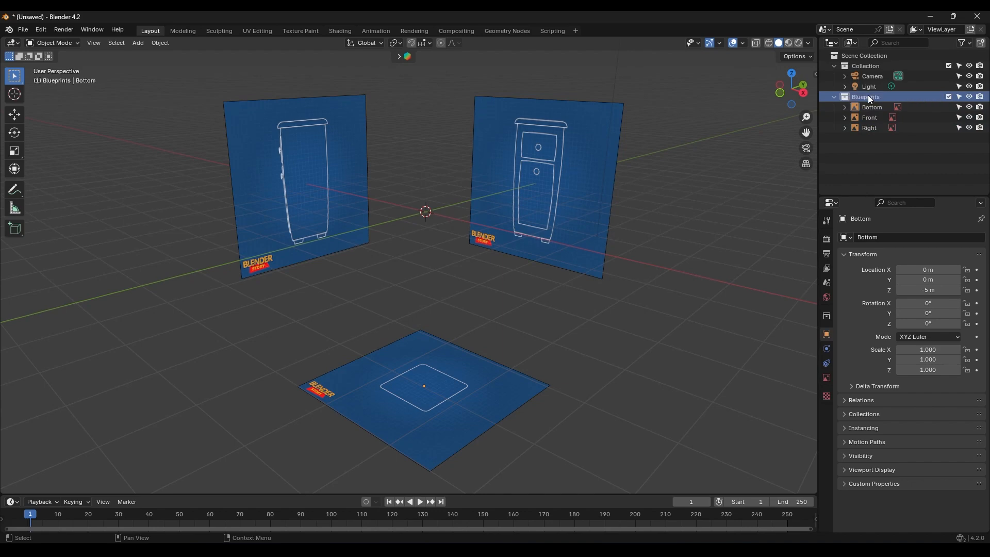
right_click(847, 94)
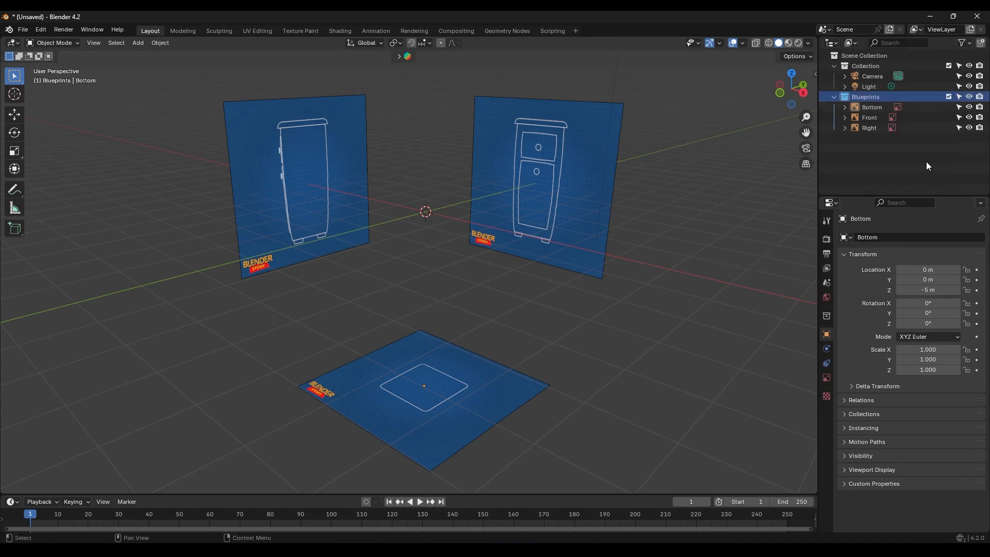
- Disable selection for the Blueprints collection and test the lock on the three reference images in the viewport
click(959, 97)
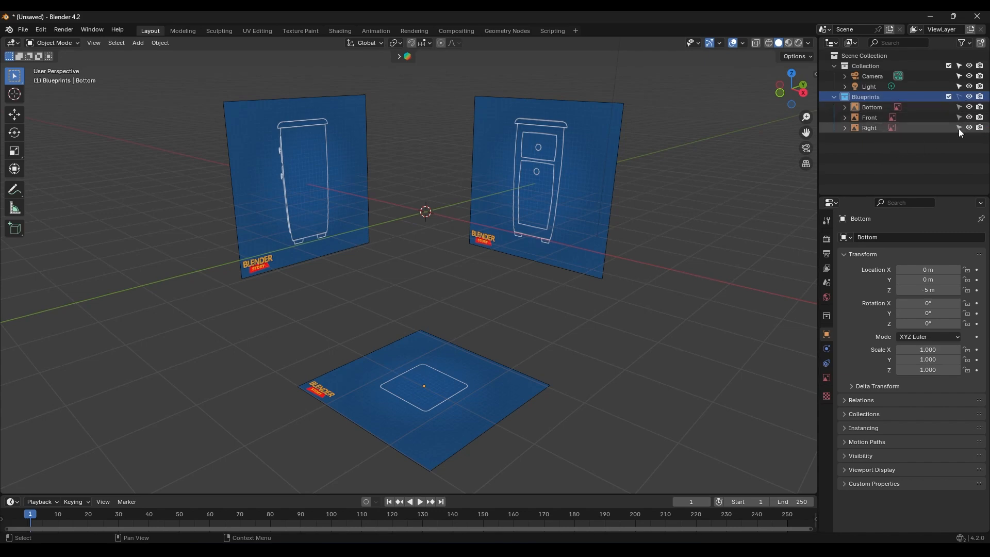
key(b)
drag(540, 165, 534, 181)
drag(345, 130, 315, 183)
drag(385, 334, 411, 386)
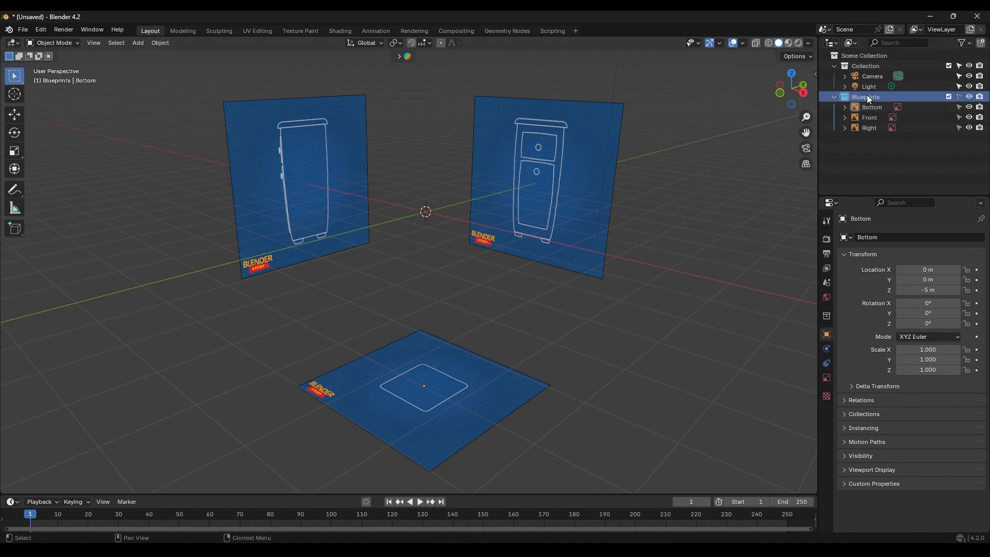
- Add a test cube mesh and move it from the Blueprints collection into the Collection collection
key(shift+a)
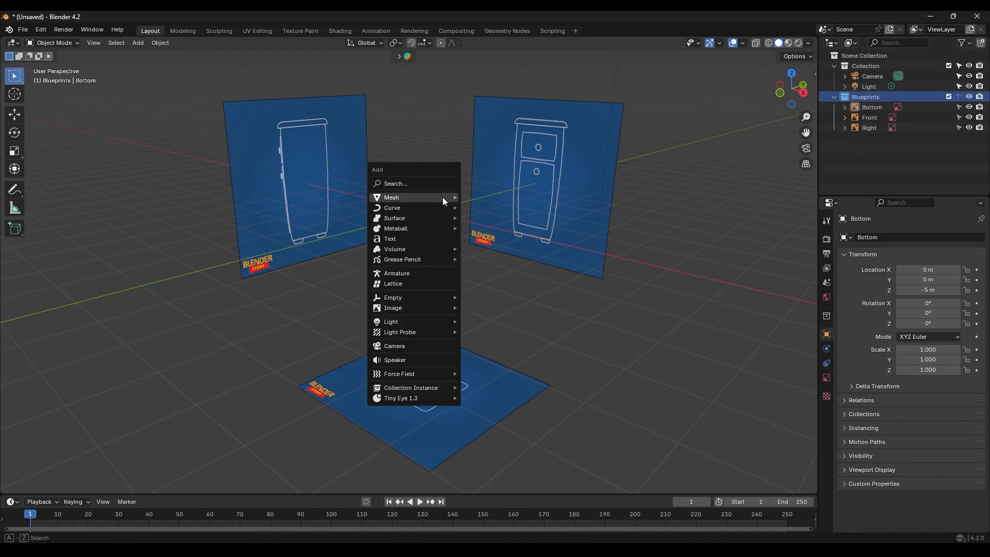
mouse_move(443, 197)
click(493, 210)
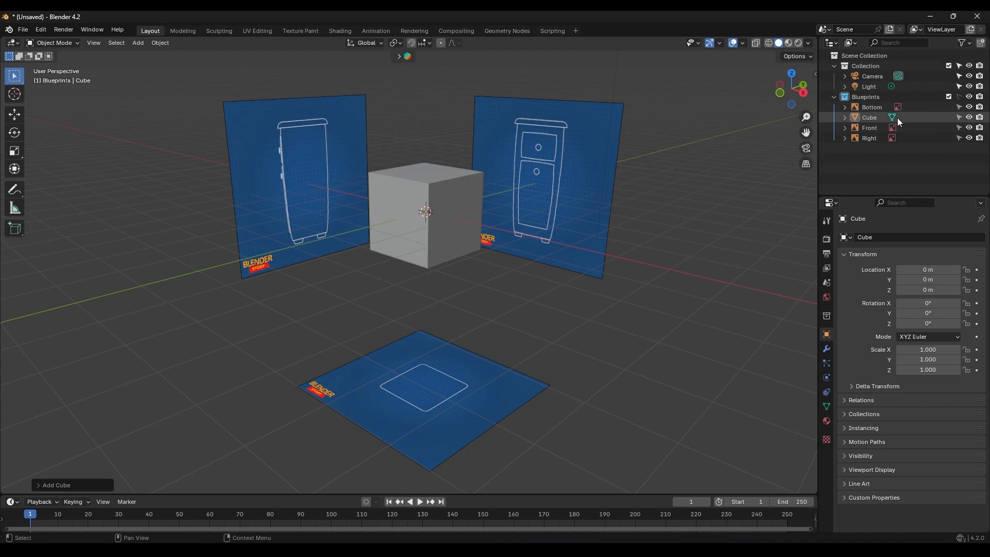
drag(868, 120, 867, 70)
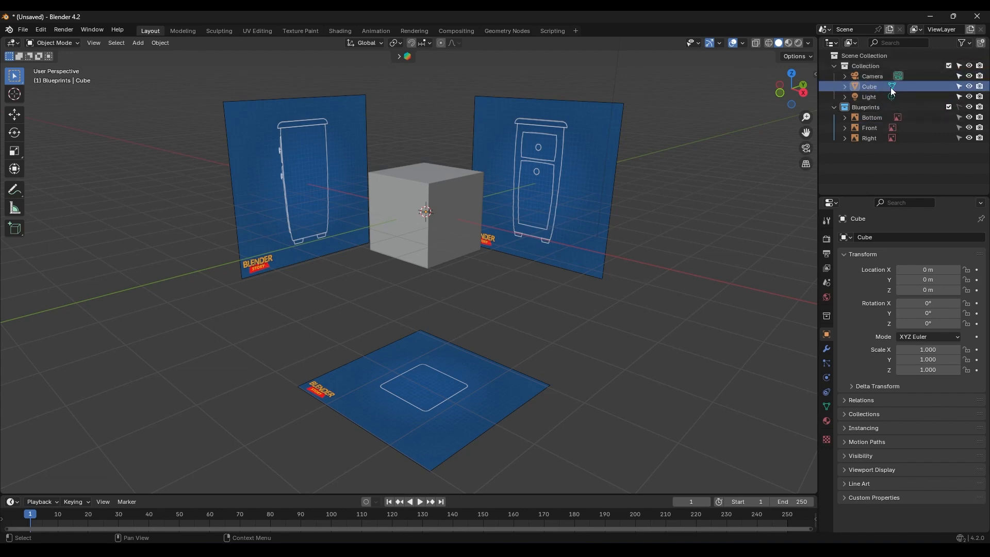
- Delete the test cube from the scene
click(426, 196)
key(x)
click(426, 197)
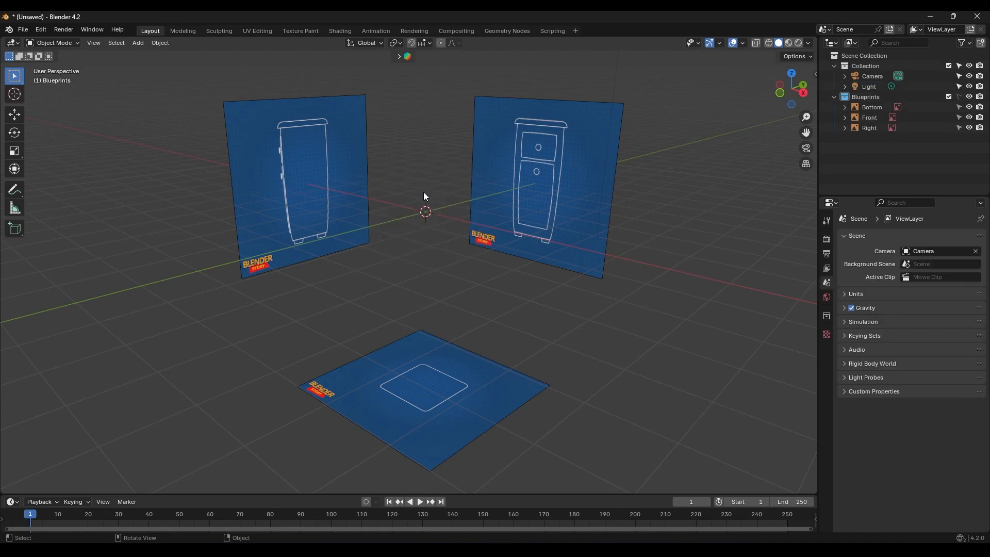
- Create a new collection named Molly's Nightstand
click(981, 43)
double_click(864, 139)
text(Molly's Nightstand)
key(Return)
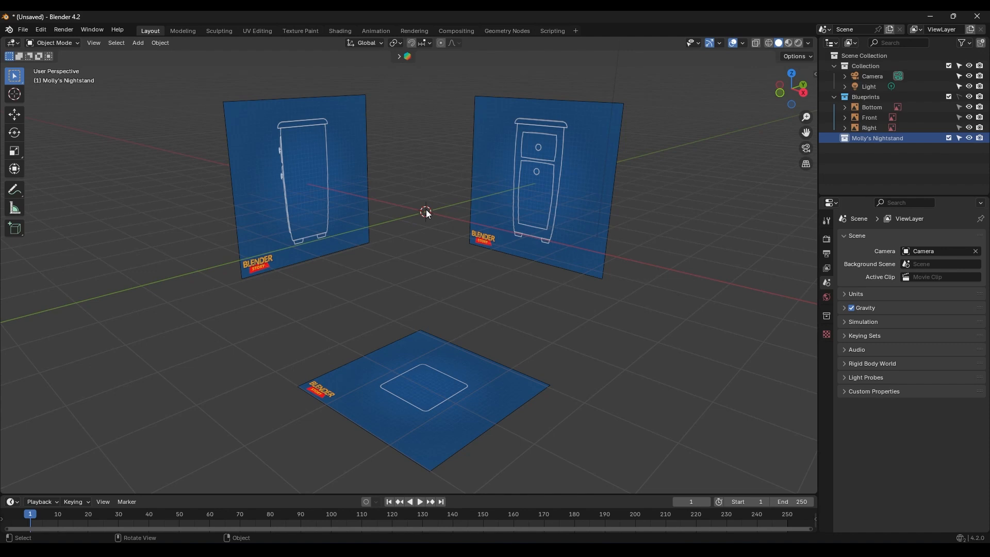
- Add a cube mesh to the Molly's Nightstand collection in the front orthographic view
key(KP_1)
scroll(426, 209, up, 3)
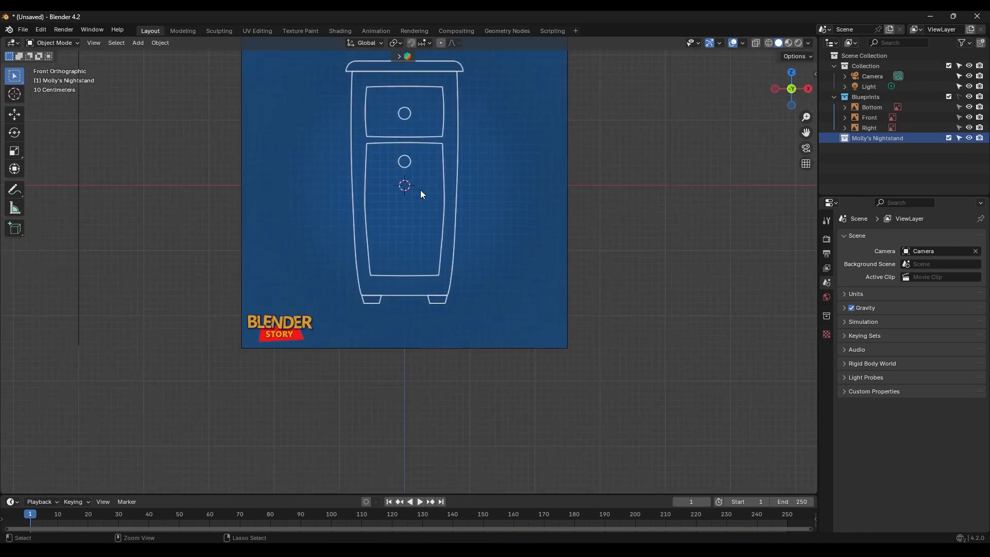
shift+middle_drag(419, 191, 433, 274)
key(shift+a)
mouse_move(407, 236)
click(444, 246)
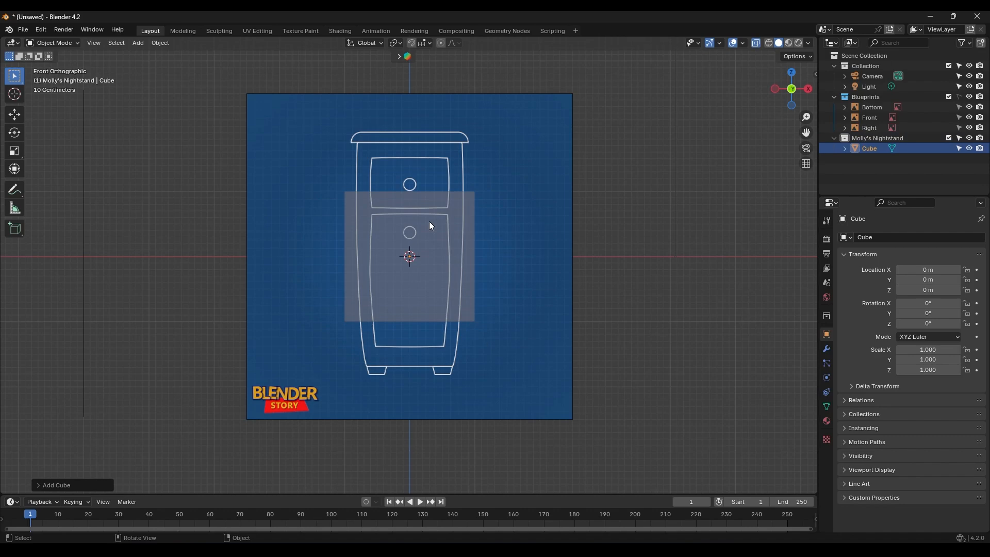
- Raise the cube's top vertices along Z to the underside of the tabletop outline and scale them to about 0.81
key(Tab)
ctrl+middle_drag(430, 221, 428, 173)
shift+middle_drag(537, 132, 537, 159)
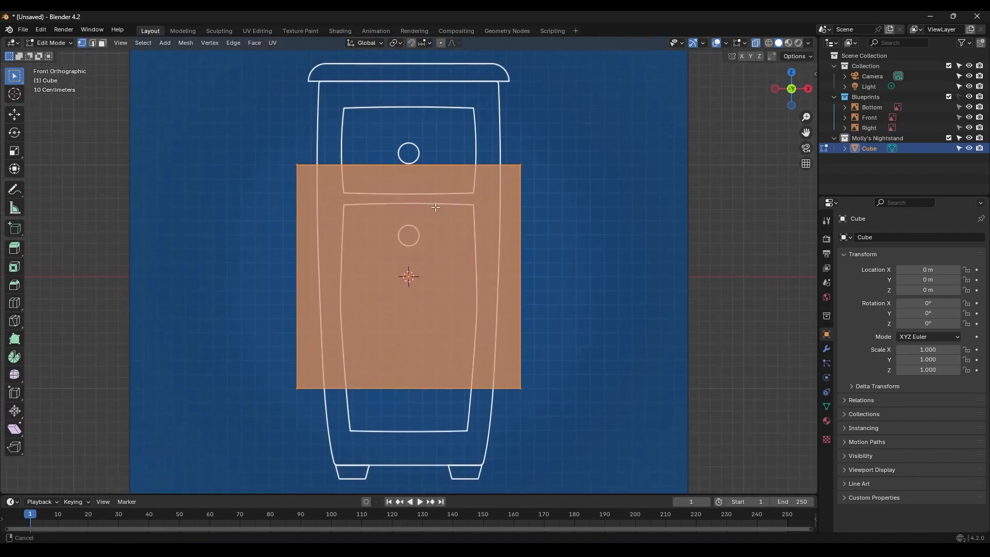
click(270, 203)
key(g)
key(z)
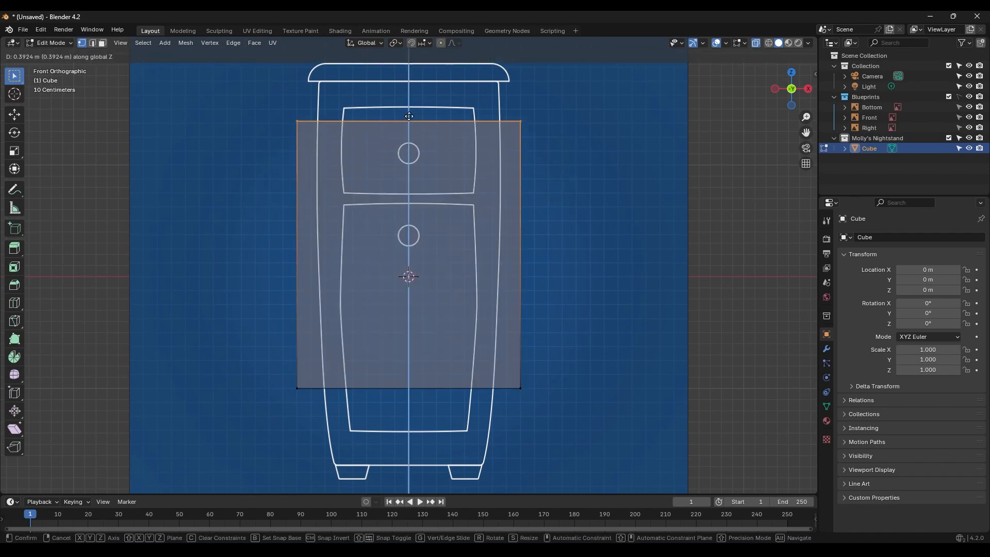
click(408, 85)
key(s)
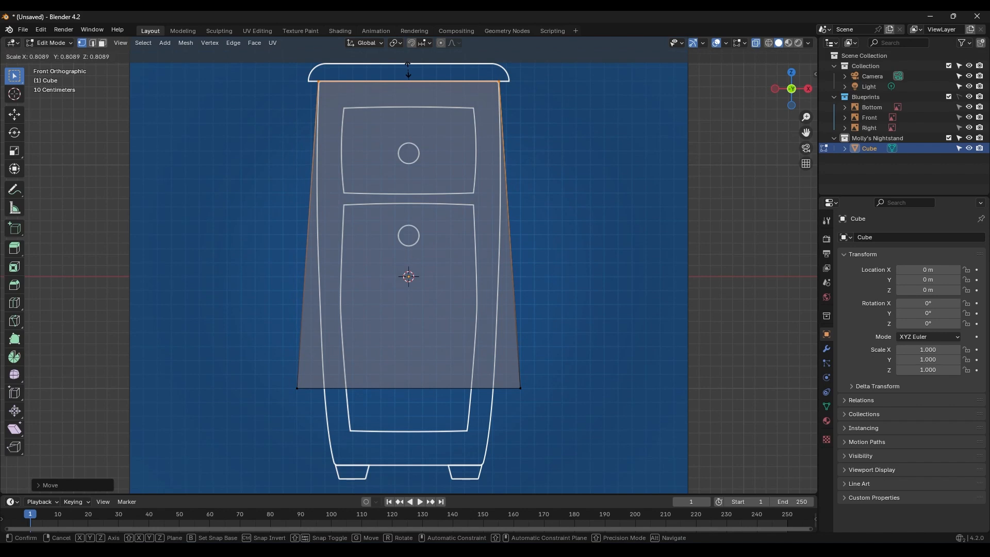
click(408, 70)
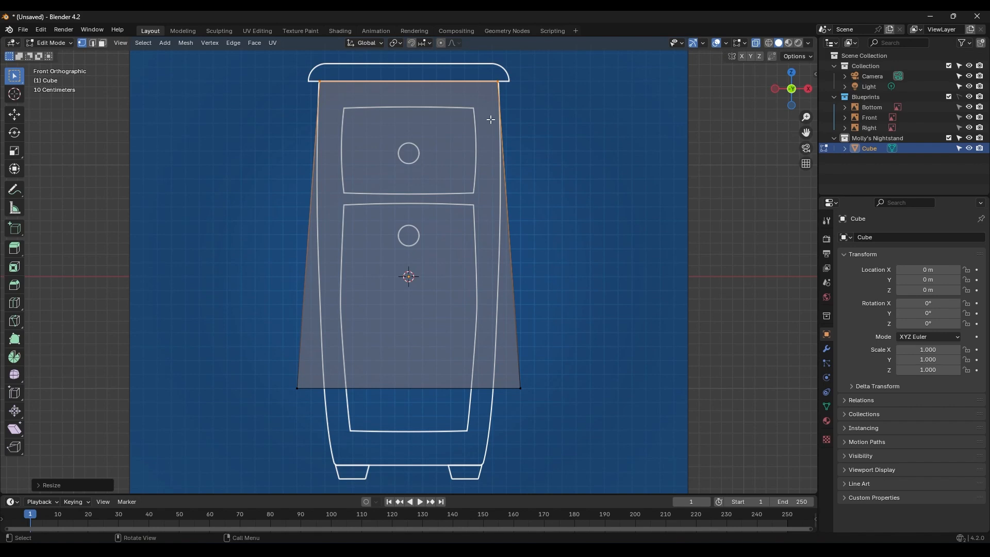
- Move the cube's bottom vertices down about 0.68 m along Z to the base of the nightstand body outline
shift+middle_drag(508, 276, 512, 232)
drag(565, 285, 255, 372)
key(g)
key(z)
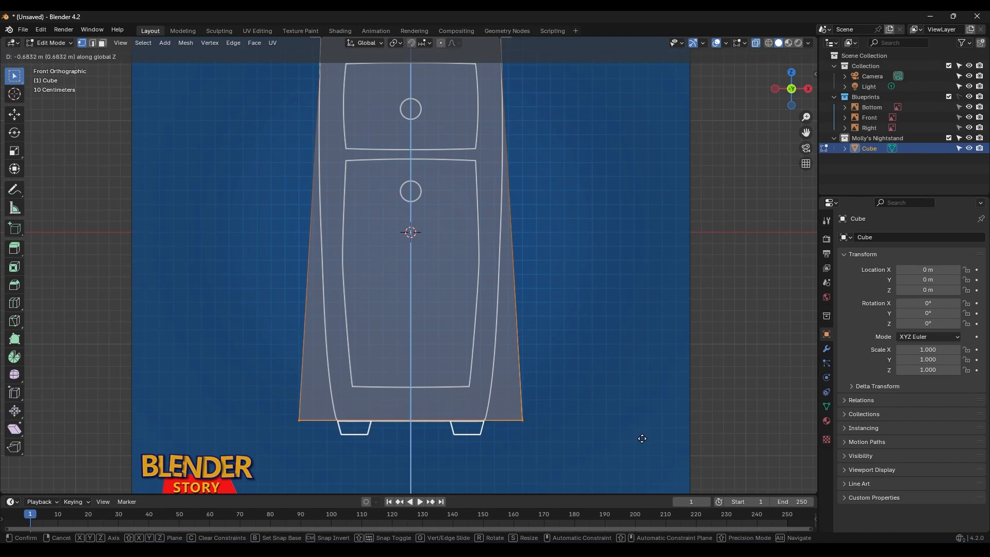
click(642, 438)
- Scale the cube's bottom vertices to the body outline's base width and fine-tune their height along Z
scroll(601, 342, up, 3)
key(s)
key(x)
click(556, 338)
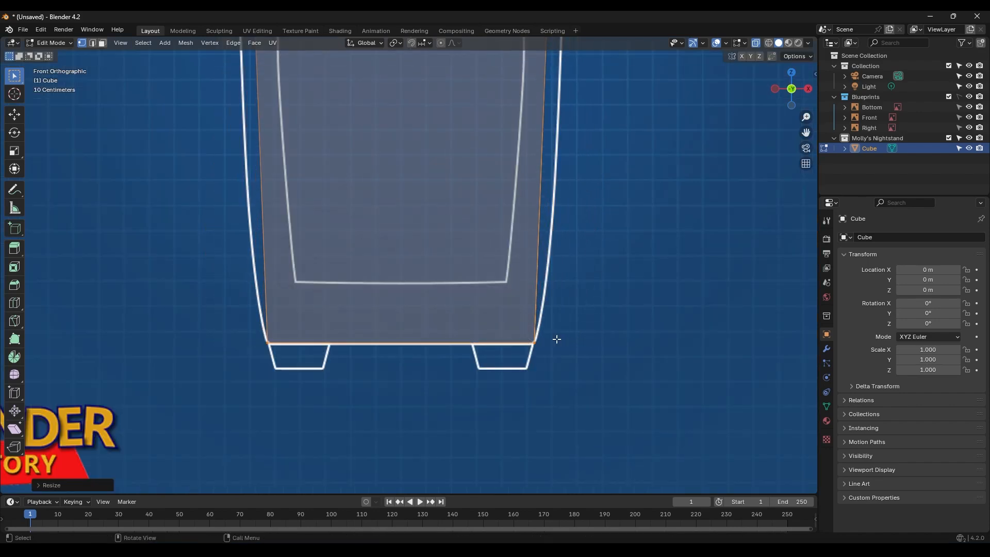
key(g)
key(z)
click(589, 329)
- Try to lower the cube's bottom vertices along Z to match the body base in the right-view blueprint
key(KP_3)
ctrl+middle_drag(618, 200, 609, 302)
shift+middle_drag(562, 231, 568, 358)
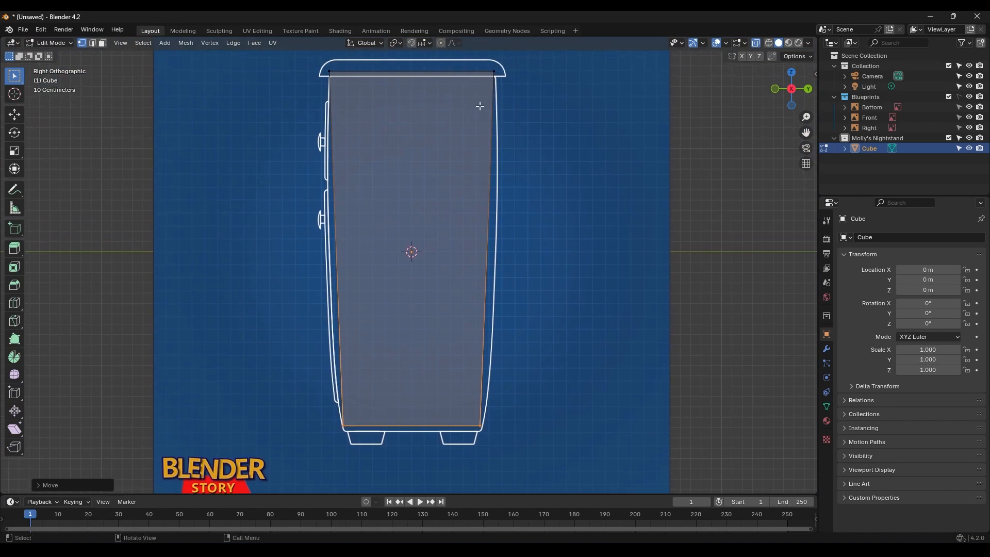
shift+middle_drag(504, 375, 508, 361)
drag(521, 370, 338, 428)
key(g)
key(z)
click(431, 369)
- Try to lower the cube's top vertices along Z to match the right-view blueprint and compare with the front view
drag(530, 53, 314, 89)
key(g)
key(z)
click(394, 104)
key(KP_1)
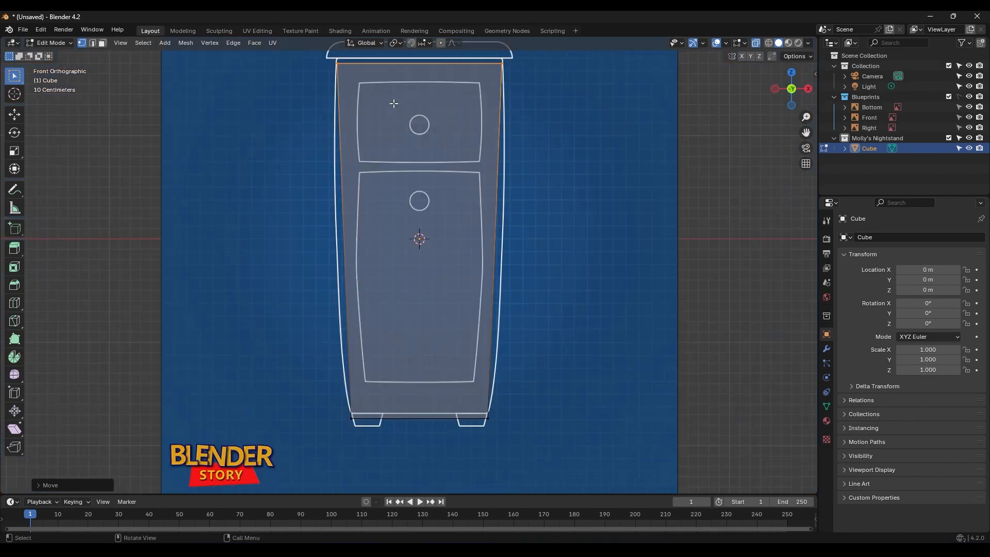
shift+middle_drag(457, 204, 455, 219)
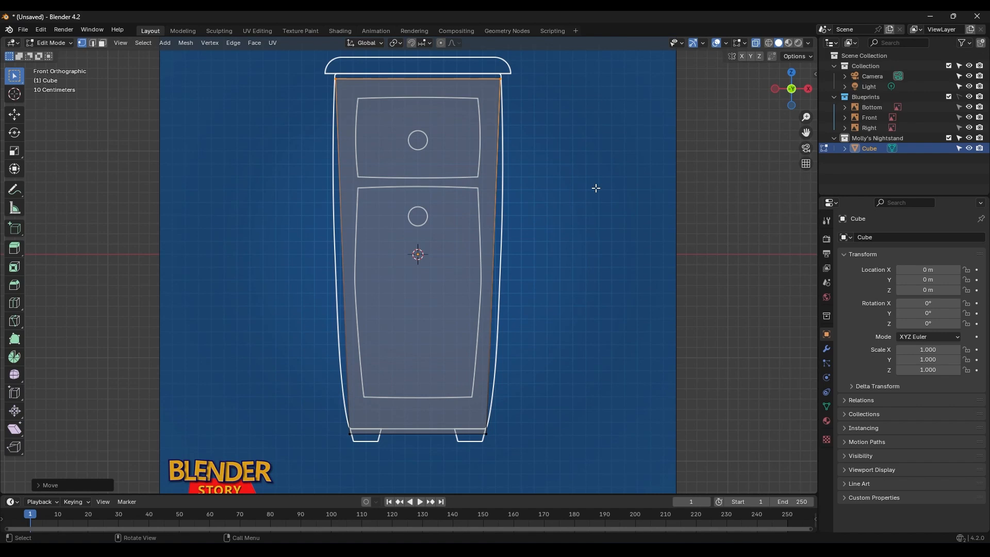
- Undo the right-view height adjustments of the cube's top and bottom vertices
key(ctrl+z)
key(ctrl+z)
key(ctrl+z)
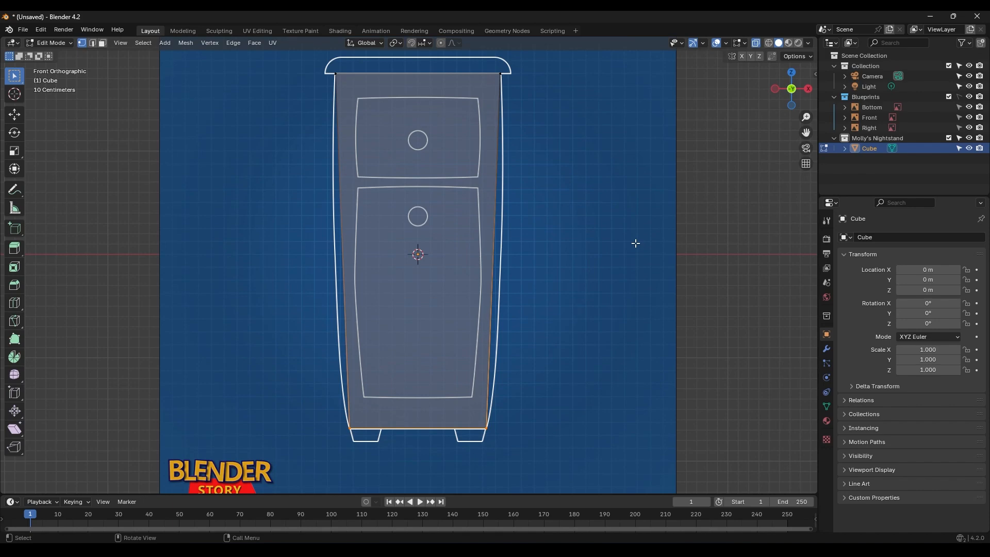
- Make the Blueprints collection selectable and raise the Right reference image along Z until its body outline matches the cube
key(KP_3)
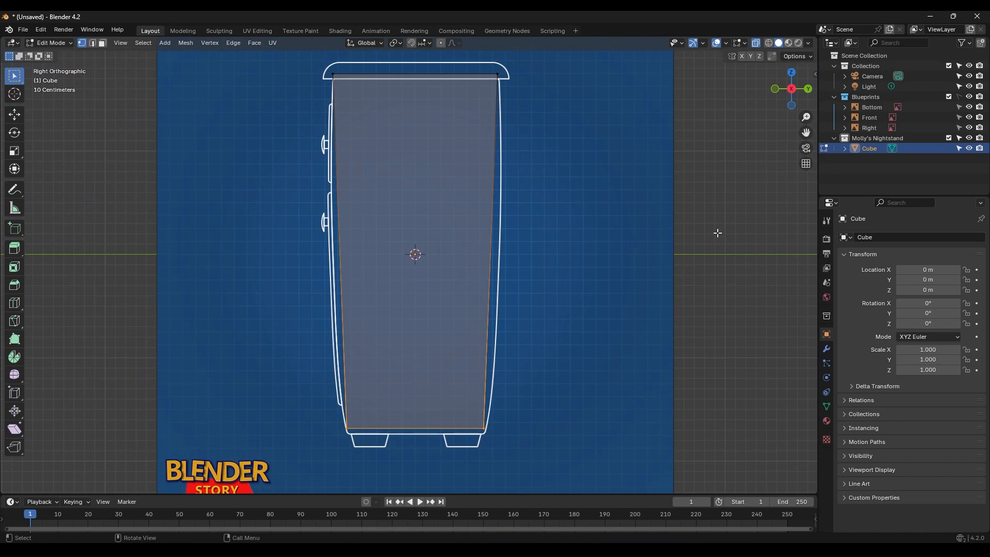
click(960, 96)
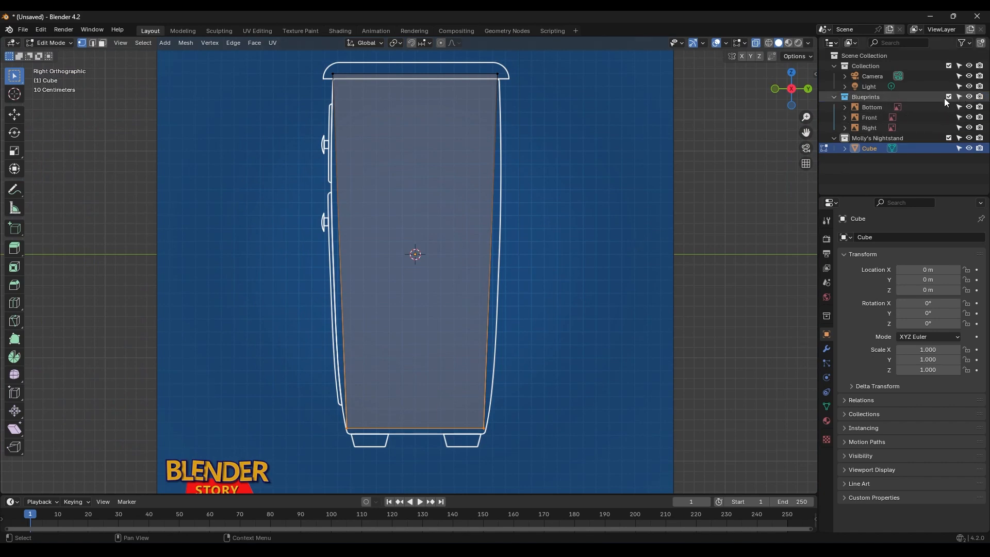
click(877, 128)
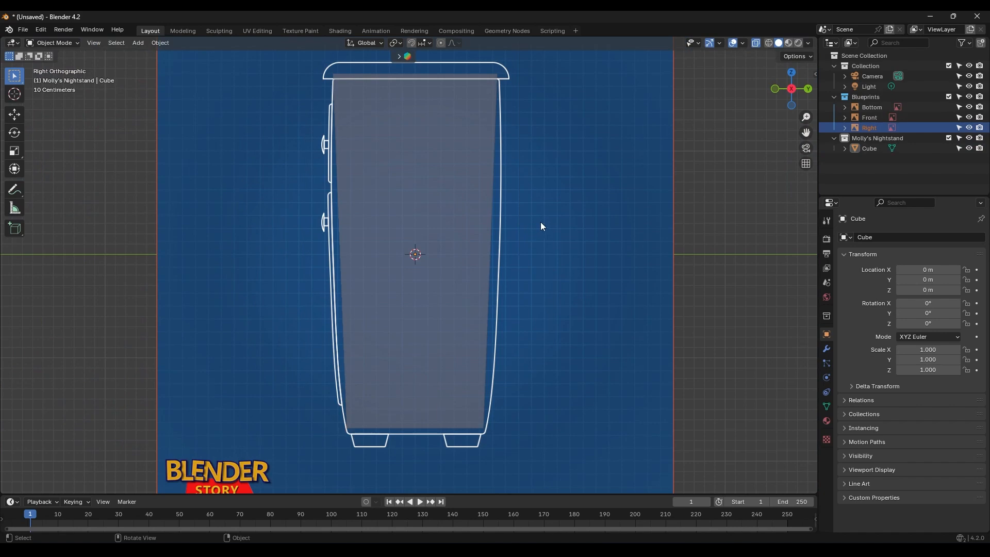
key(g)
key(z)
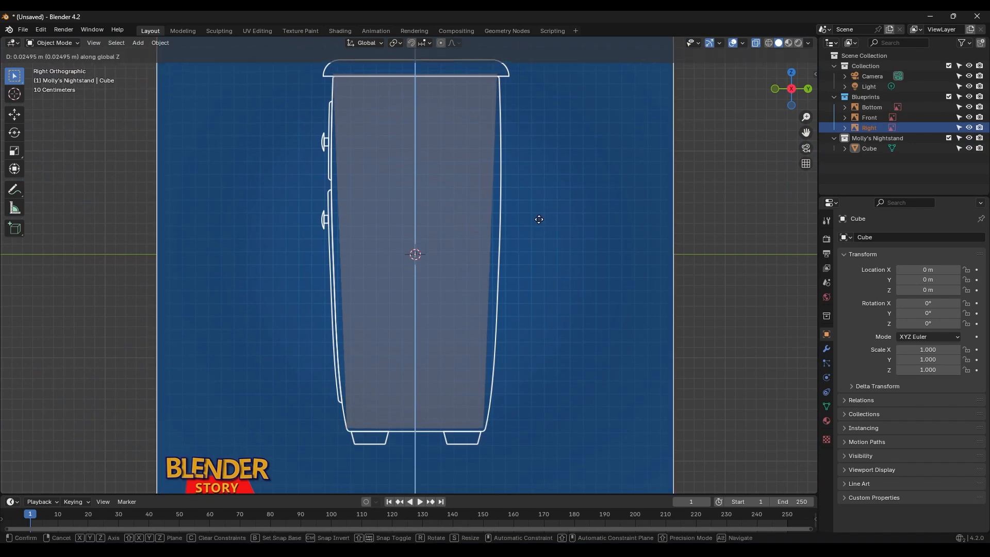
click(536, 217)
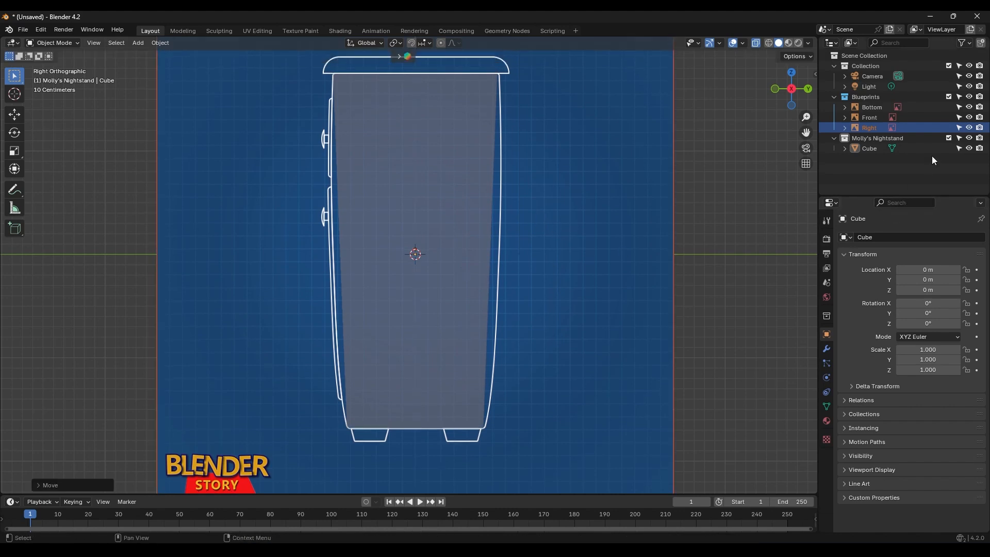
- Disable selection for the Blueprints collection again
click(959, 96)
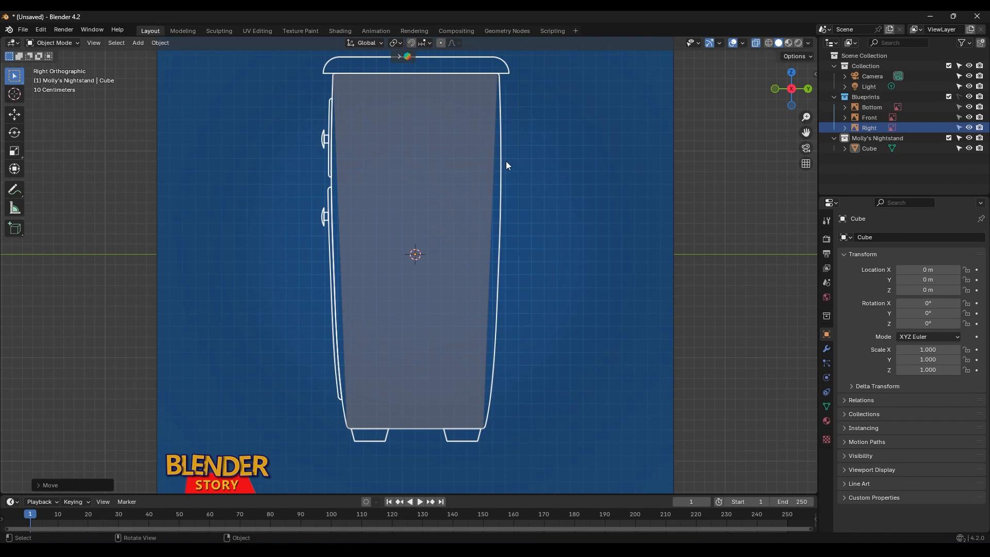
middle_drag(501, 293, 536, 302)
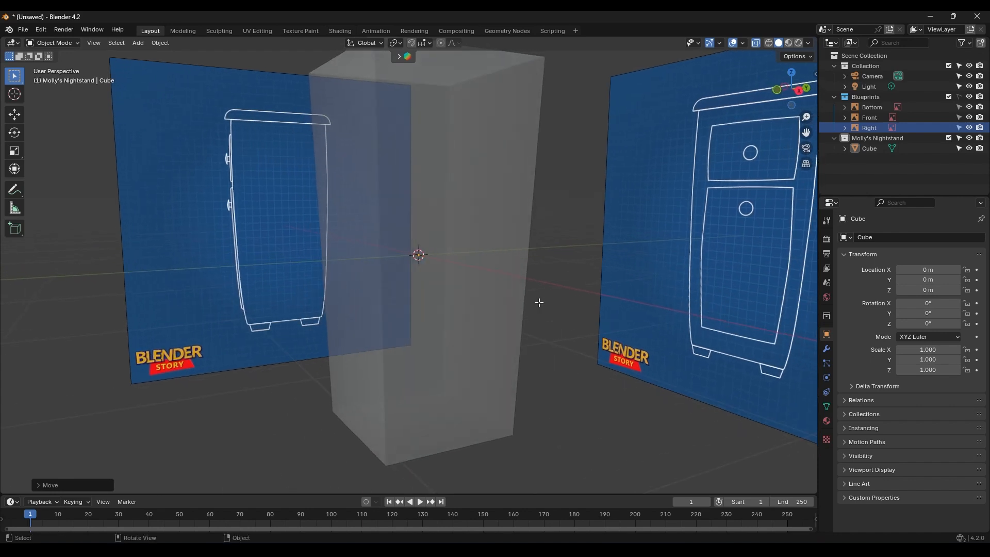
- Put the cube in Edit Mode and turn off X-ray so that its body is shown solid
key(Tab)
middle_drag(486, 283, 515, 309)
key(alt+z)
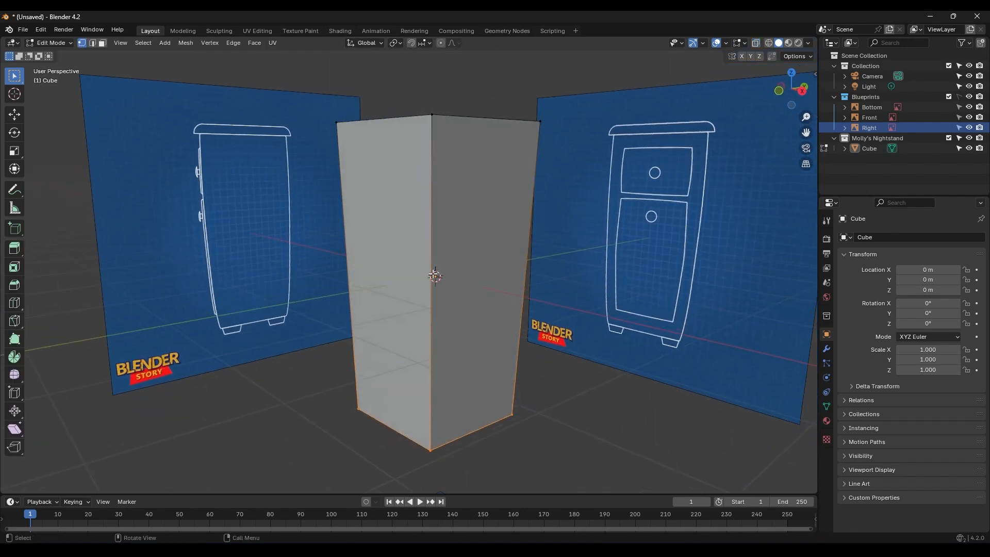
mouse_move(462, 275)
middle_down()
mouse_move(408, 276)
mouse_move(464, 289)
middle_up()
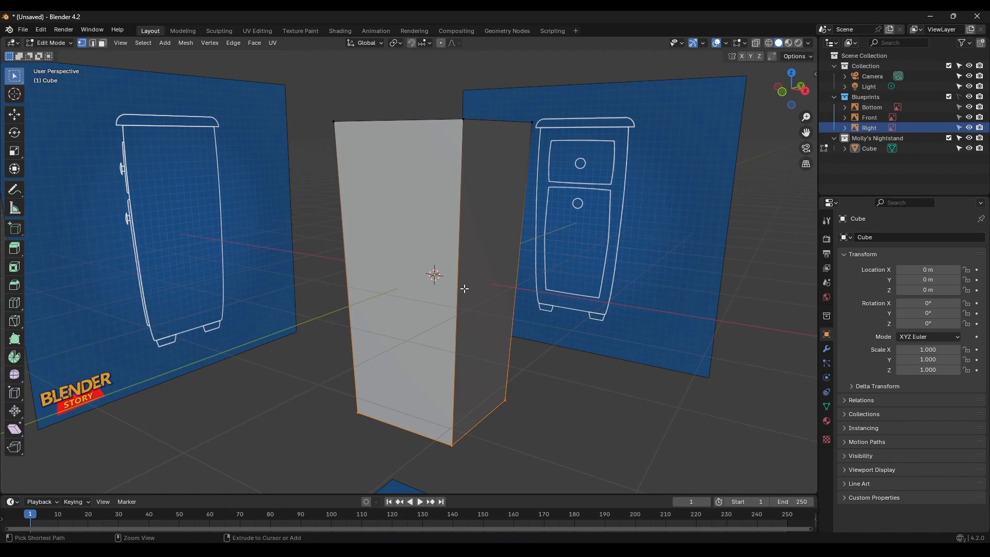
key(ctrl+r)
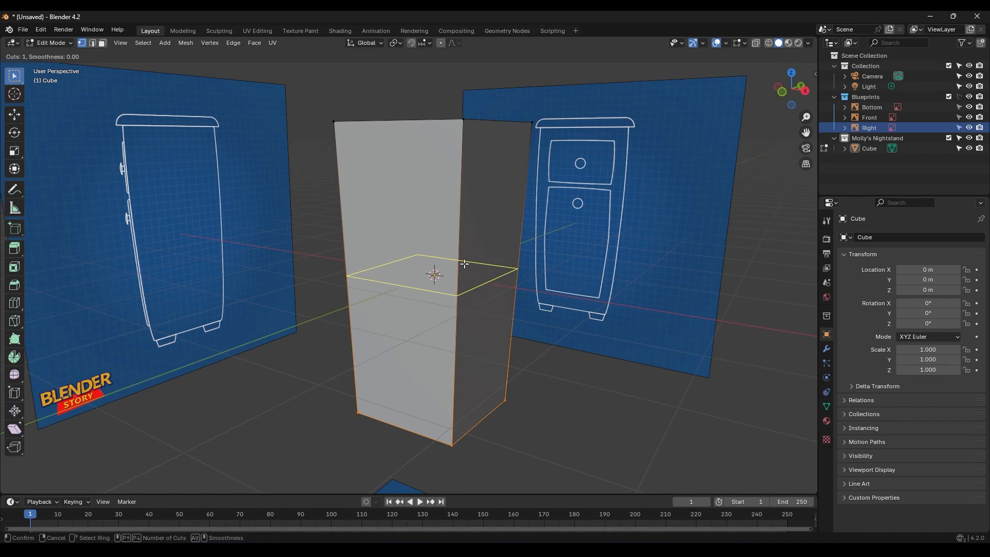
key(3)
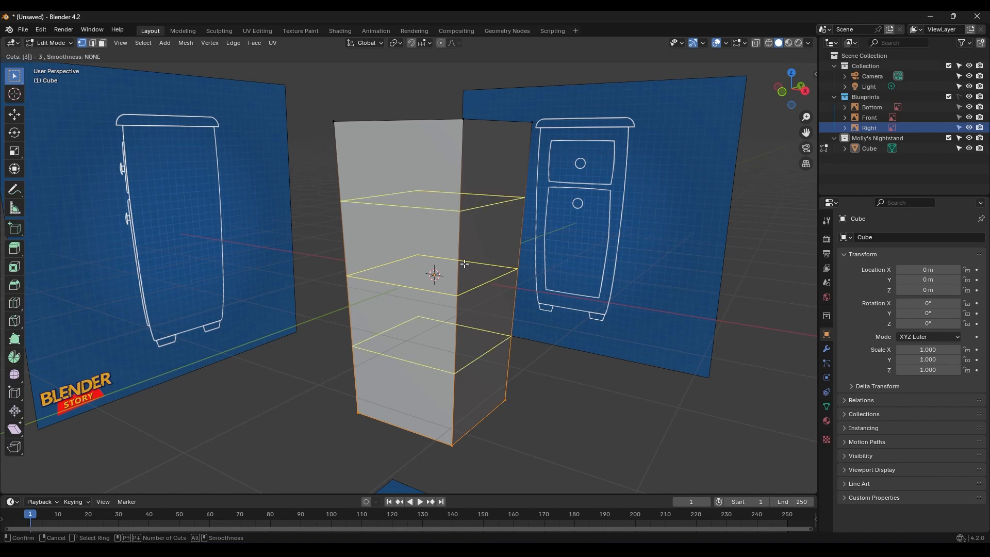
key(1)
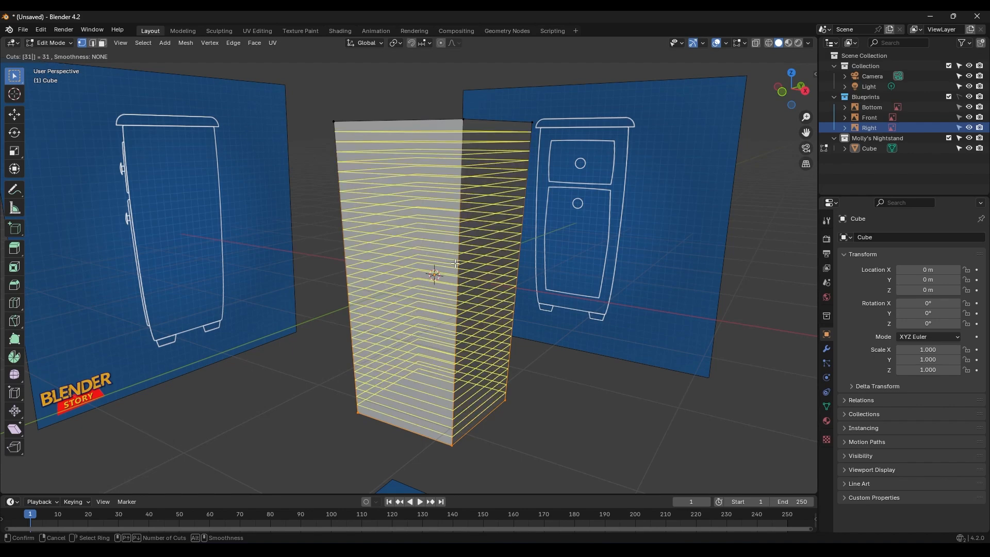
key(BackSpace)
key(BackSpace)
text(1)
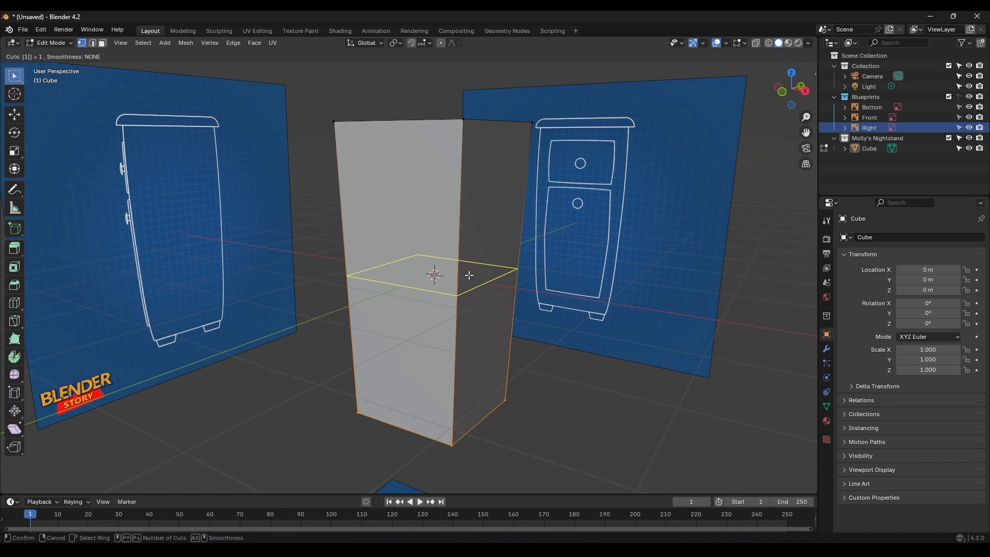
scroll(463, 283, up, 3)
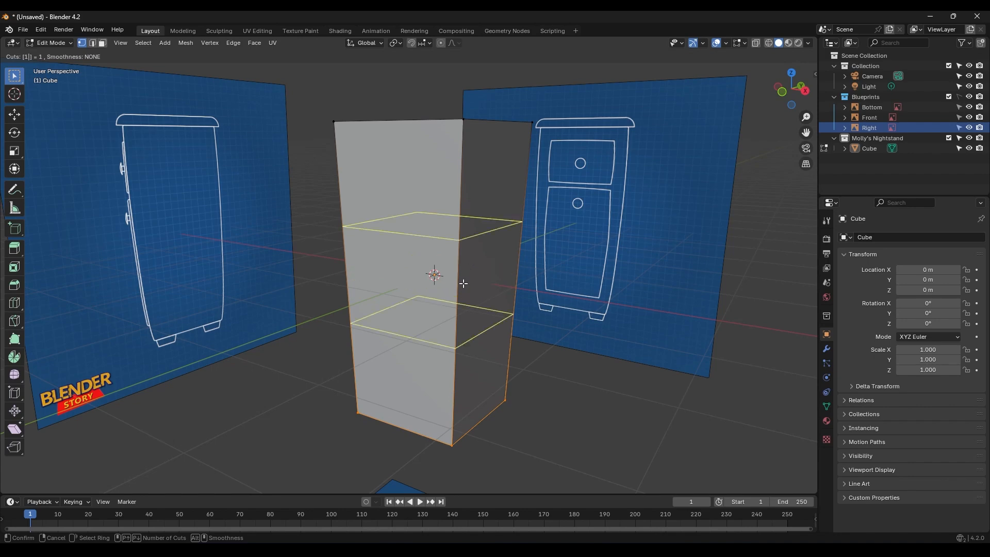
scroll(464, 283, down, 3)
scroll(464, 283, up, 4)
scroll(463, 281, down, 4)
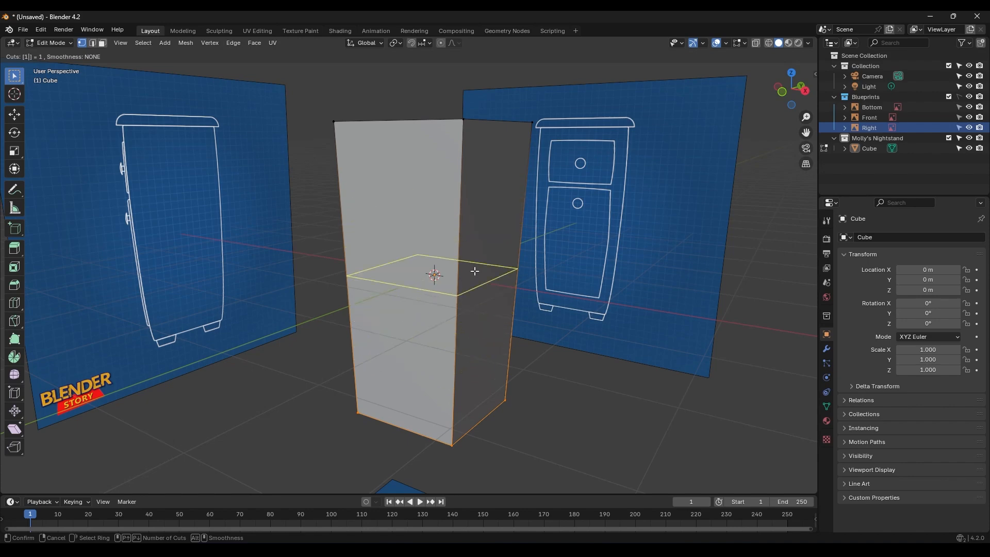
right_click(474, 271)
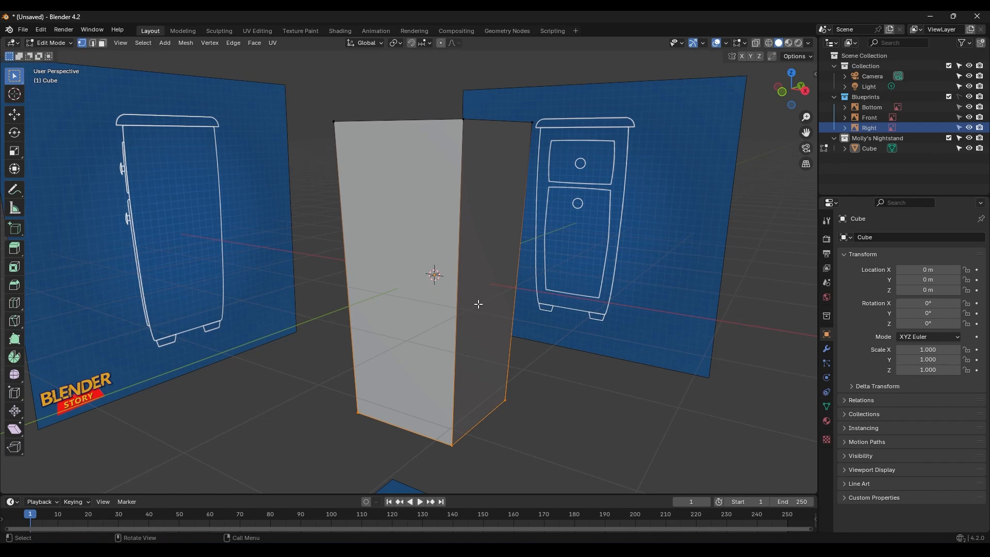
- Try to add a horizontal loop cut in the X-ray front view and slide it down the body
key(KP_1)
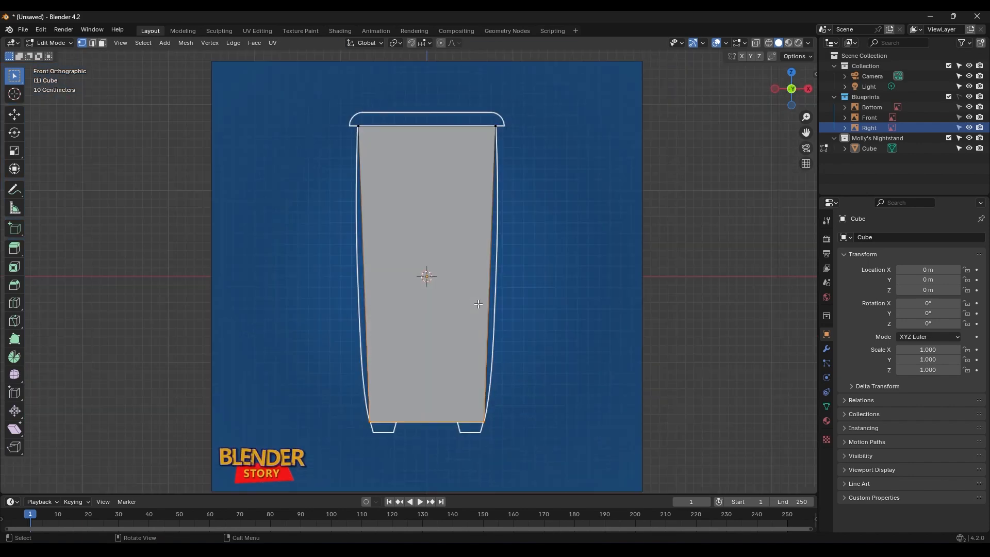
key(alt+z)
key(ctrl+r)
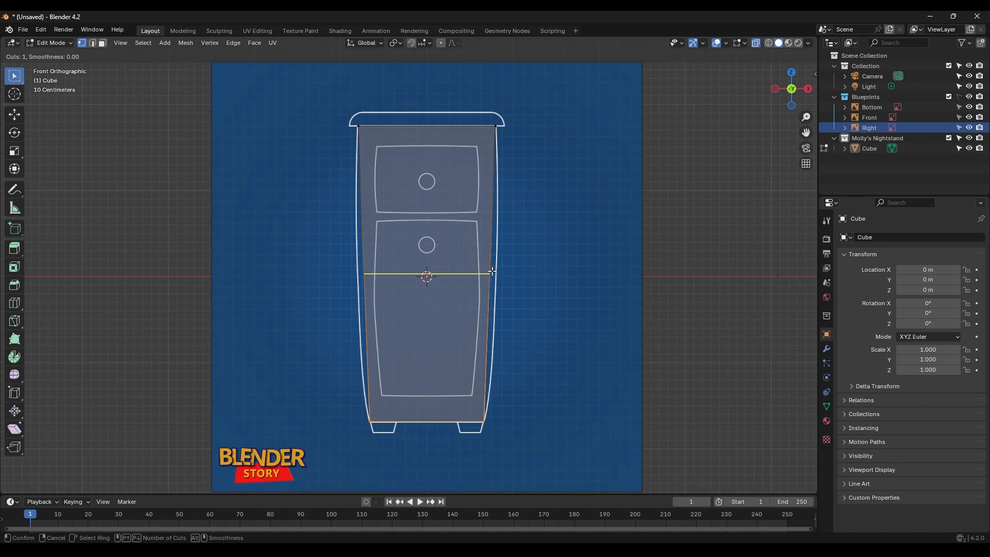
click(492, 271)
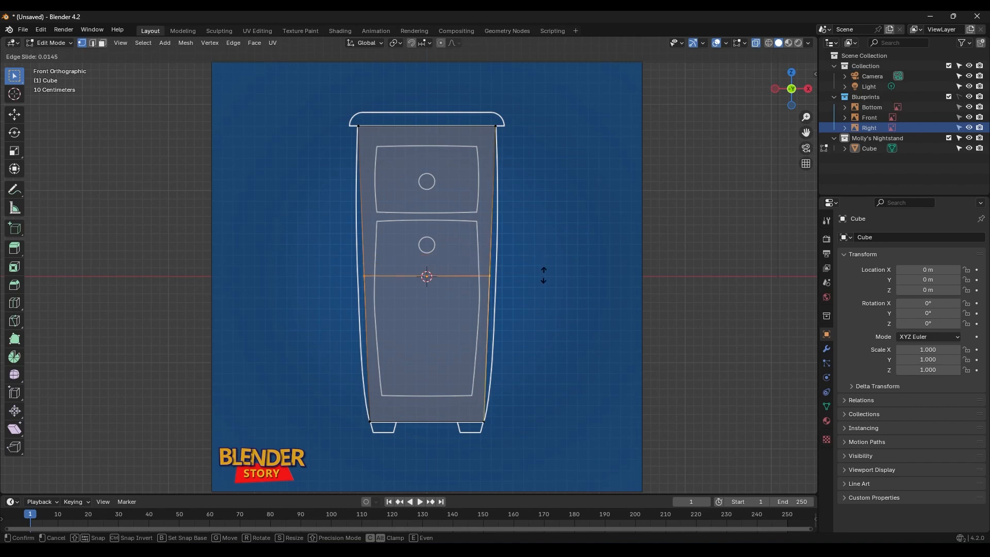
click(544, 332)
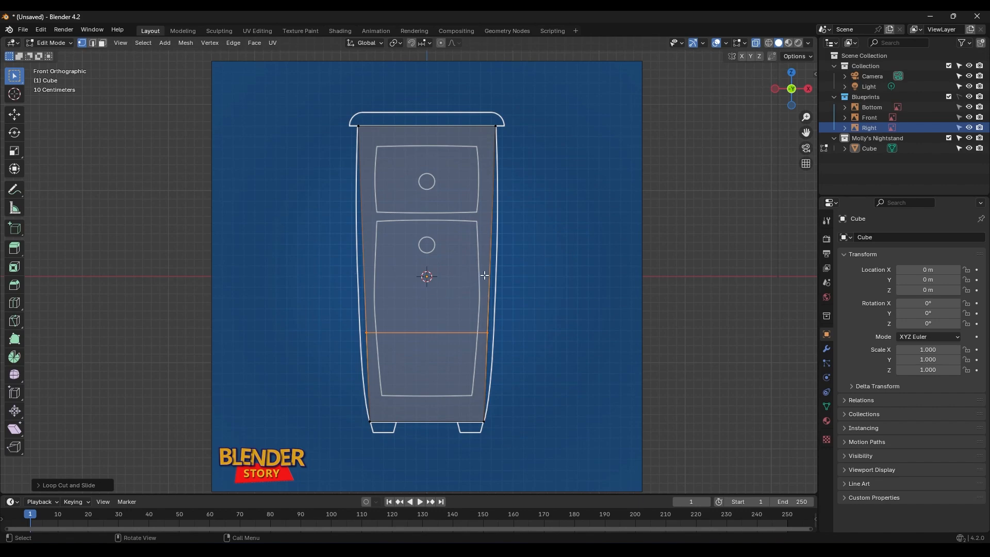
key(ctrl+z)
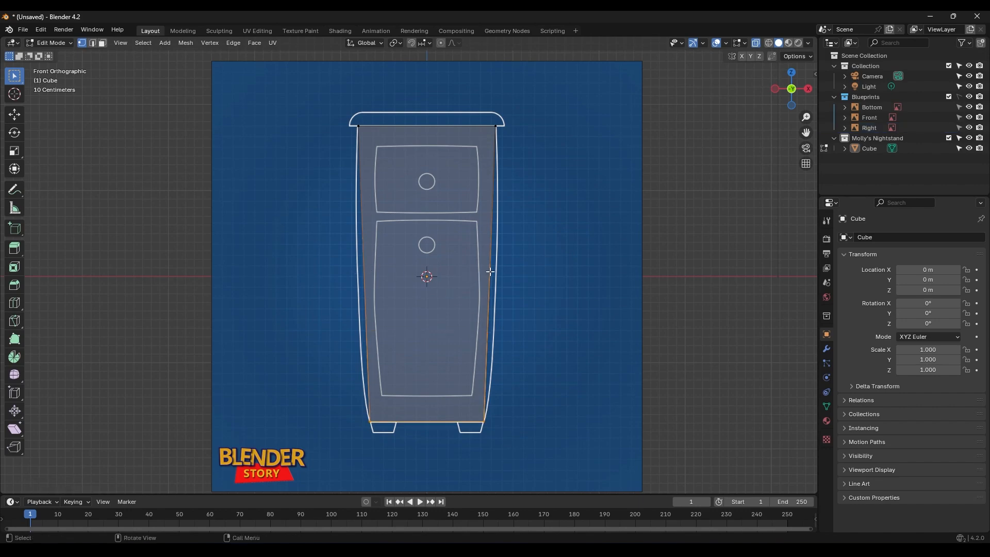
- Add one horizontal loop cut at the body's mid-height and scale it outward to match the front blueprint's side curves
key(Tab)
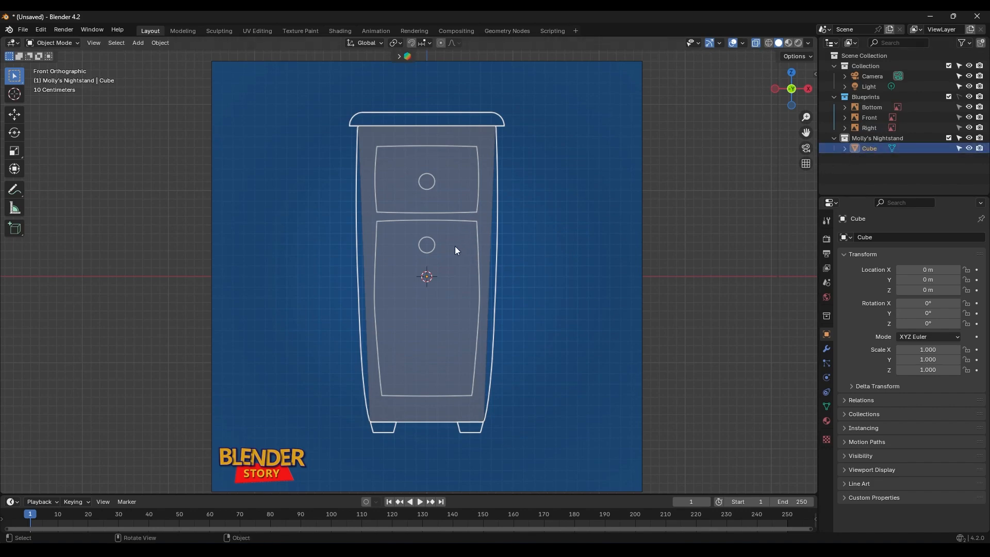
key(Tab)
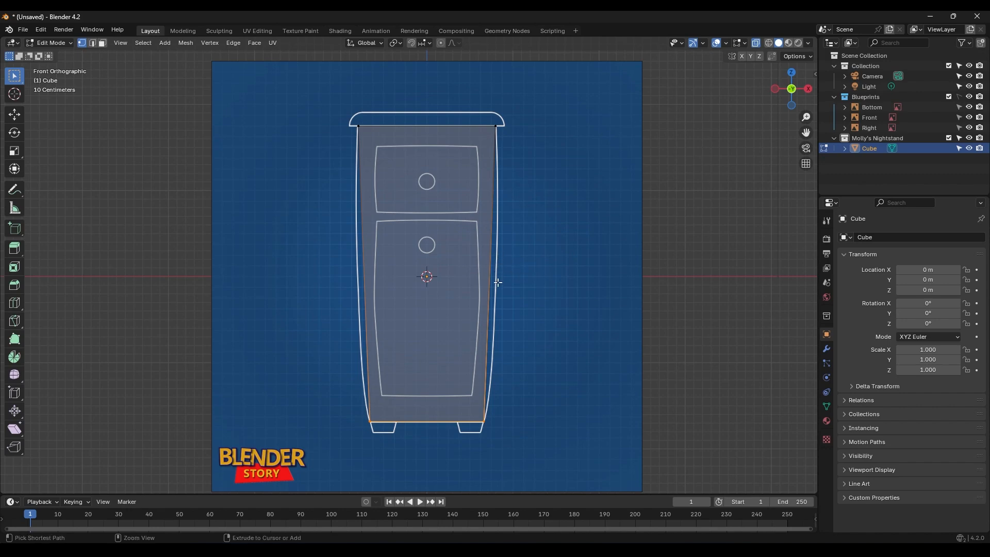
key(ctrl+r)
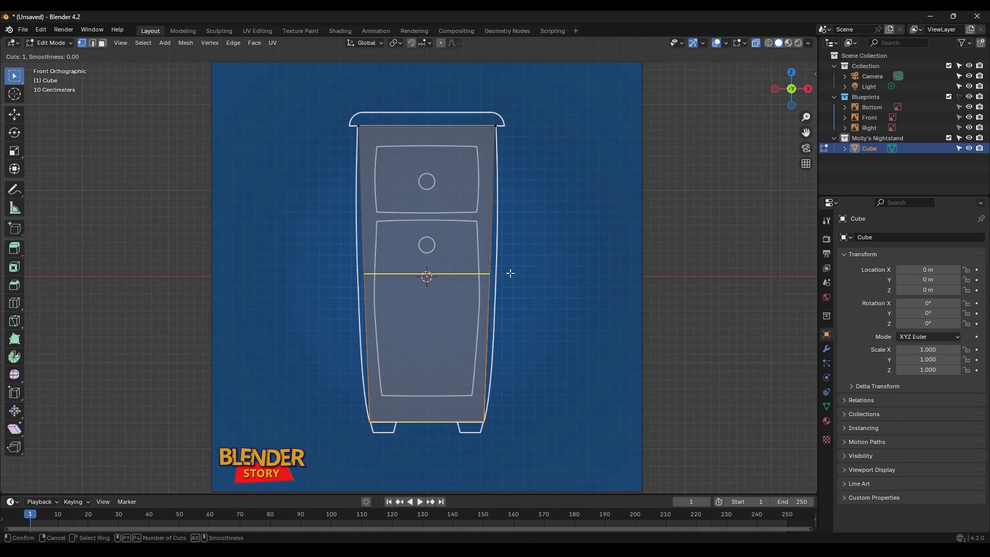
click(507, 272)
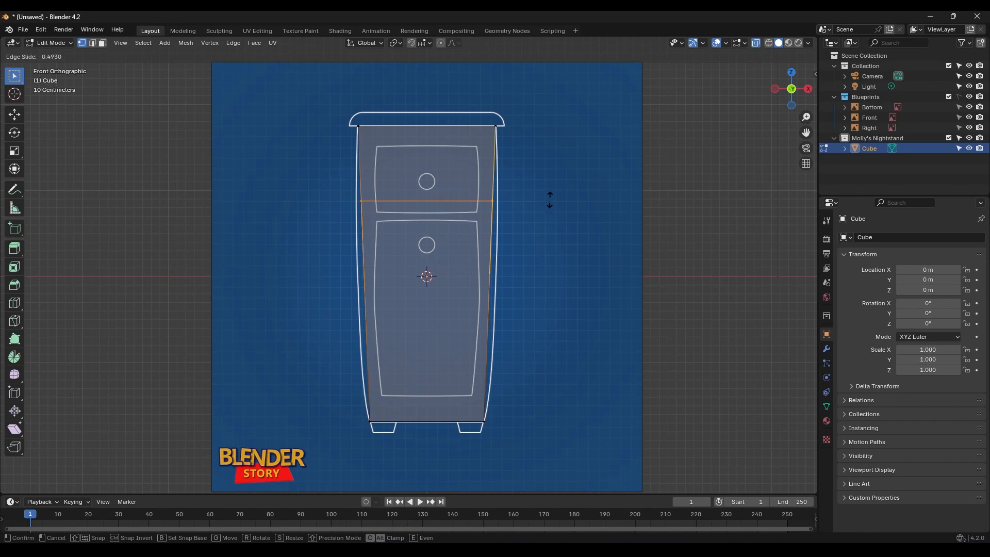
right_click(561, 203)
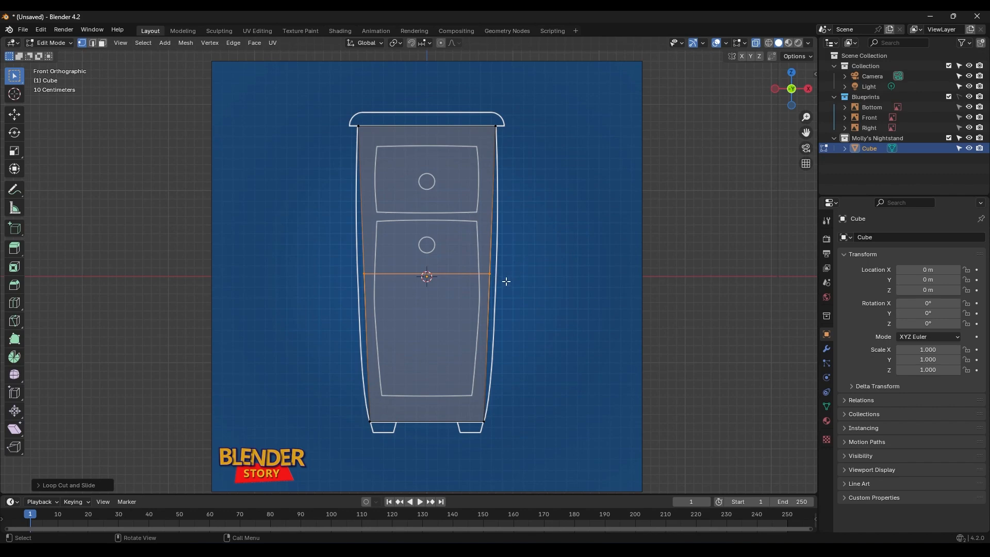
drag(539, 248, 236, 305)
key(s)
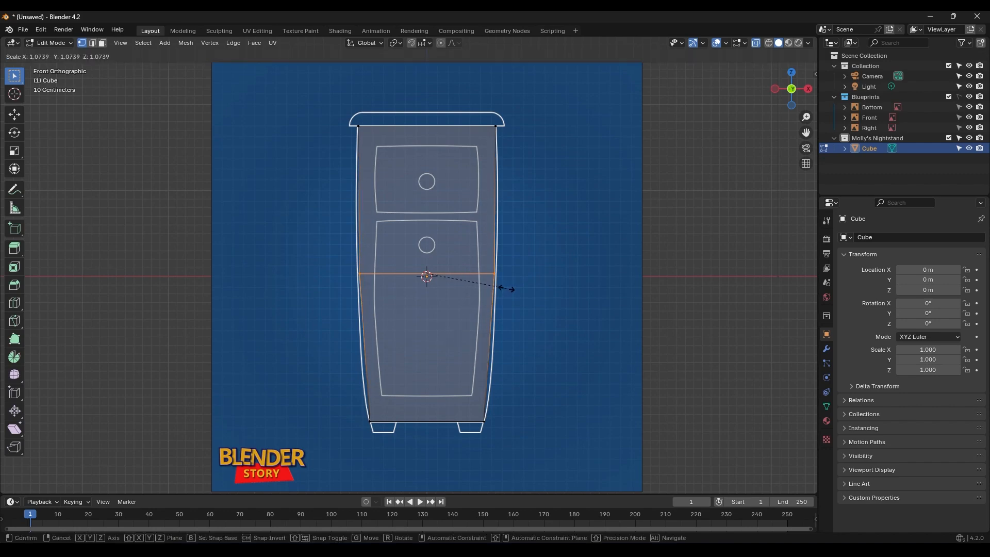
click(508, 290)
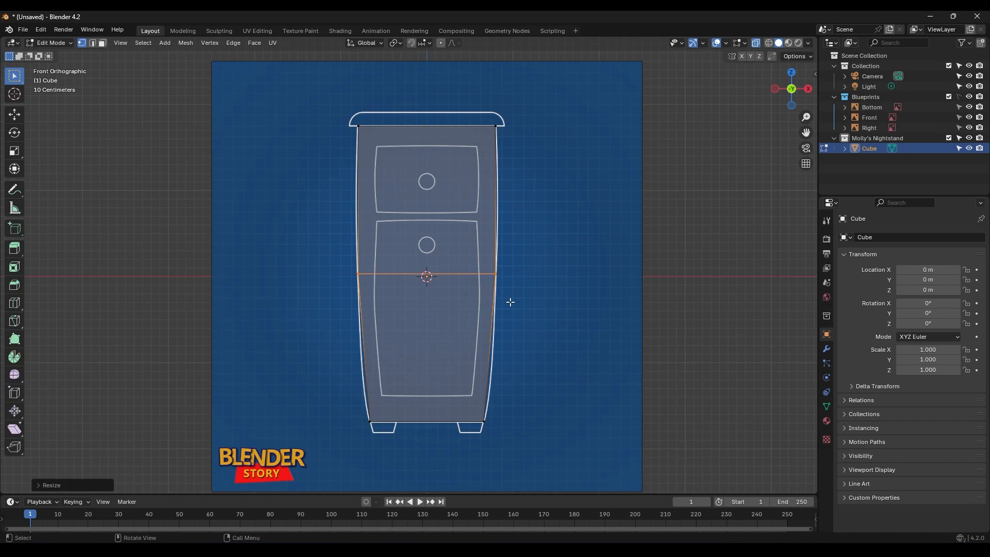
- Add a horizontal loop cut halfway between the middle loop and the base of the body
key(ctrl+r)
click(495, 348)
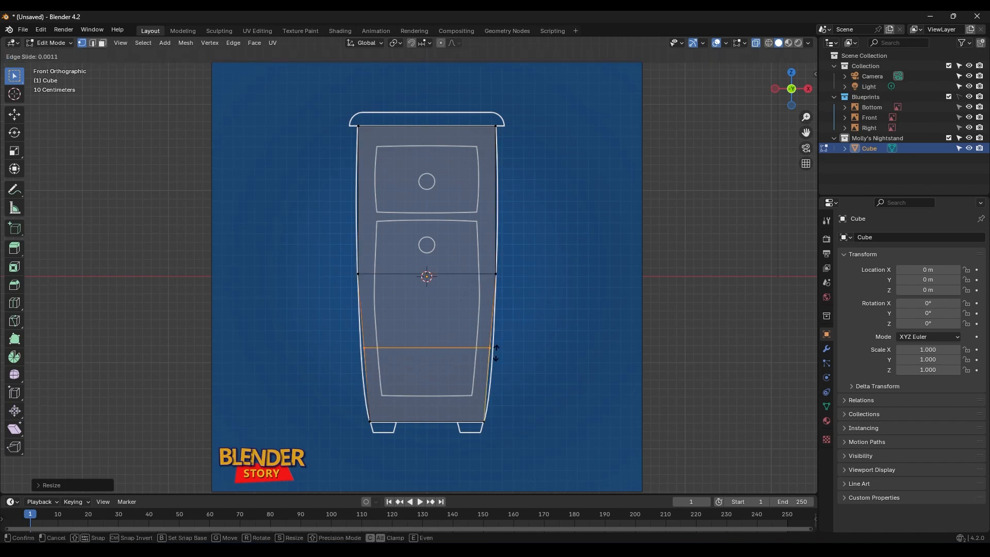
click(501, 352)
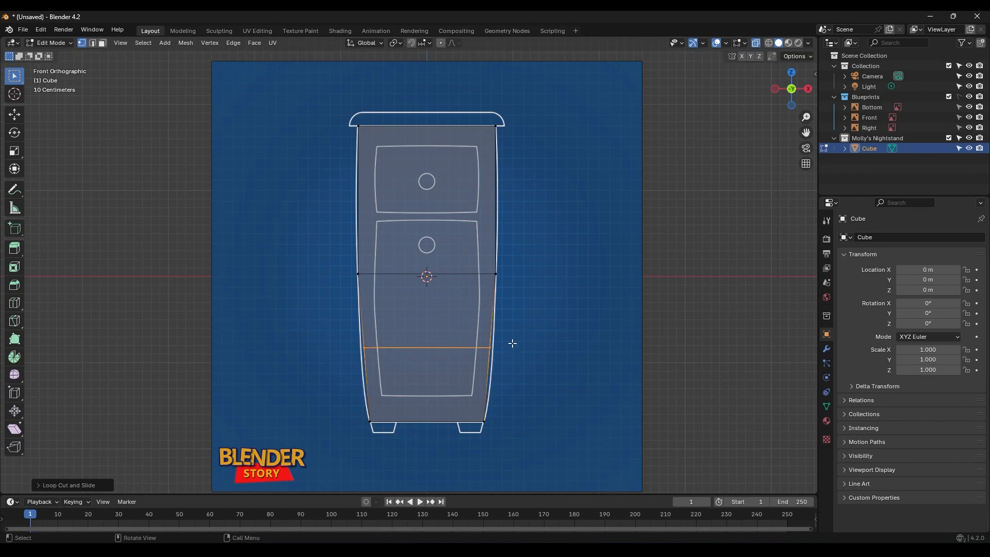
- Try to scale the lower loop outward, first on all axes and again along X only, and compare with the right view
key(s)
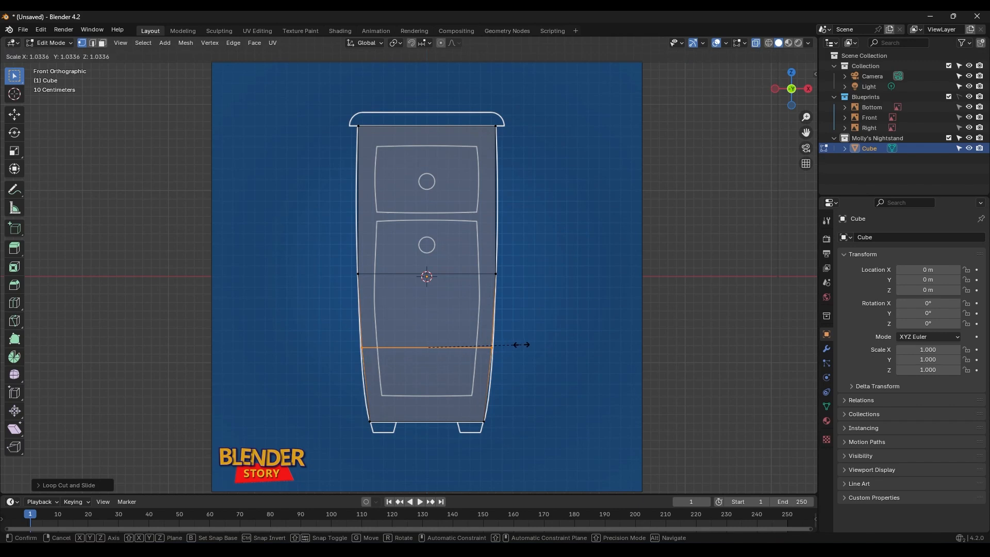
click(521, 346)
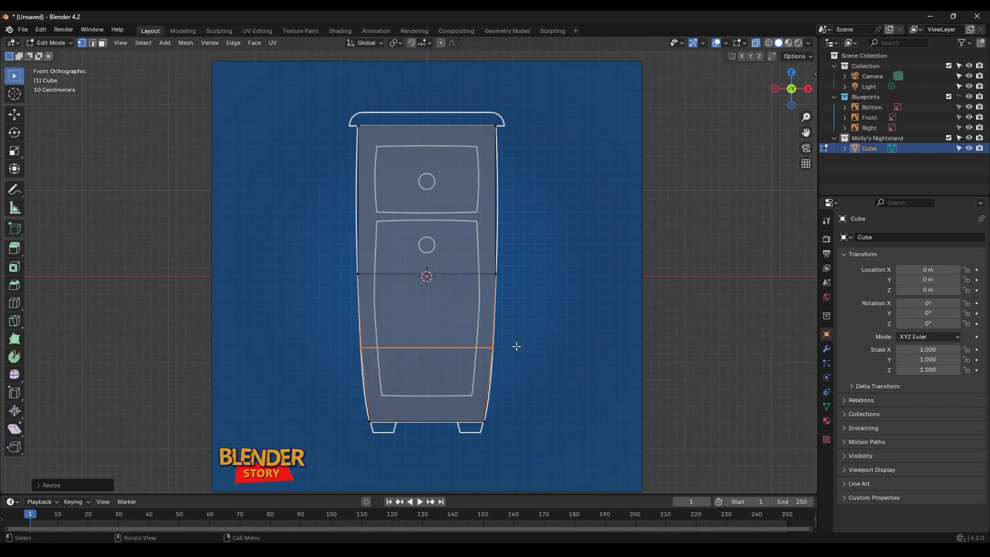
key(ctrl+z)
key(s)
key(x)
click(521, 347)
key(KP_3)
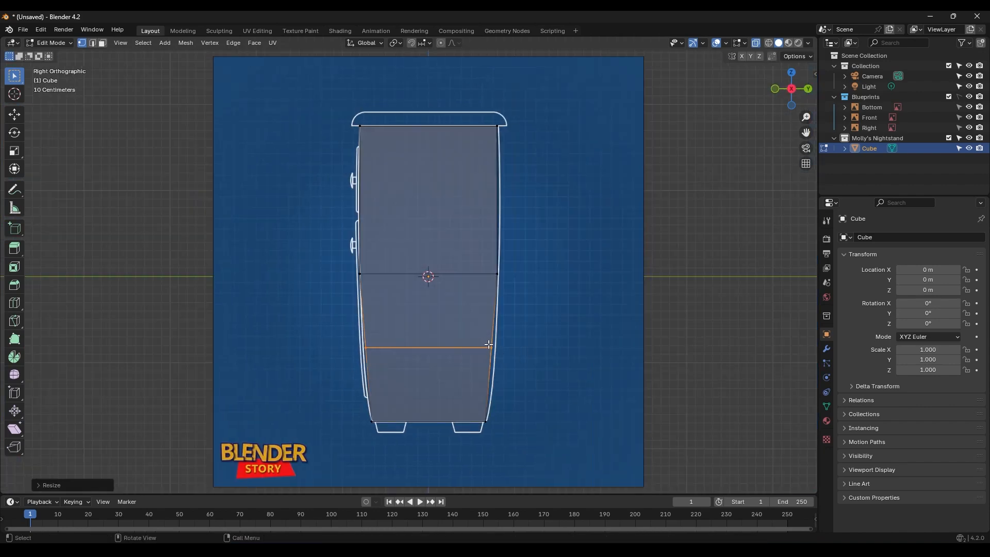
key(ctrl+z)
key(KP_1)
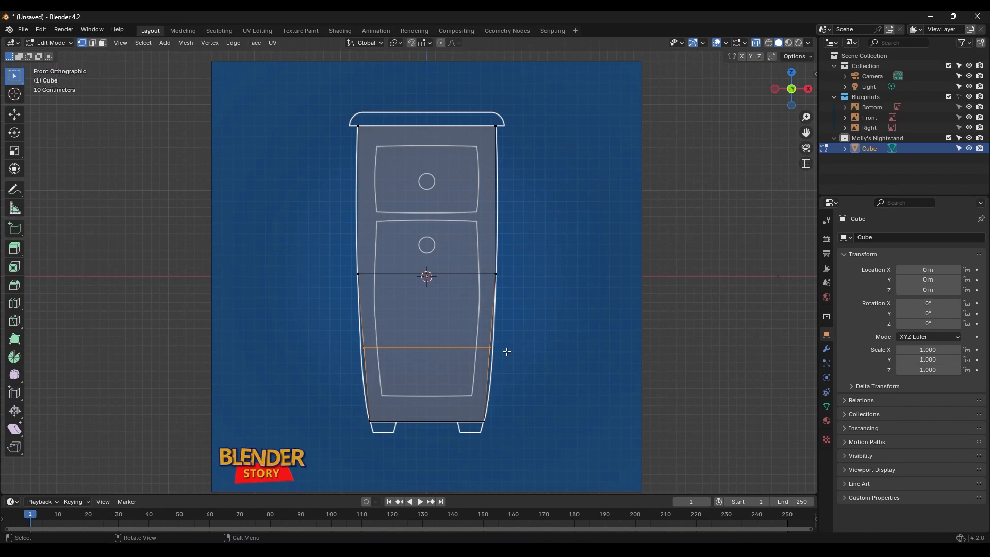
- Scale the lower loop uniformly to about 1.05 to match the front blueprint outline, and check it in the right view
key(s)
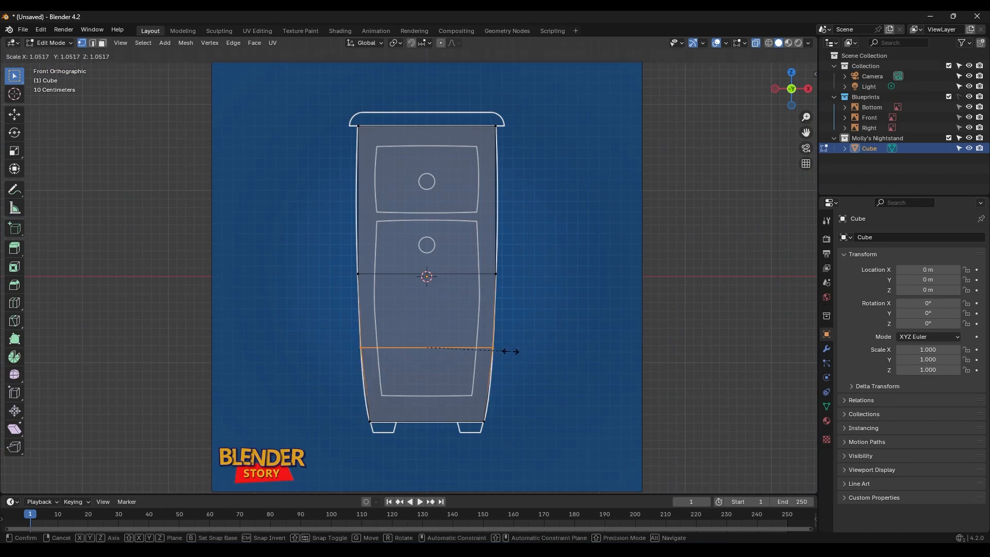
click(510, 351)
key(KP_3)
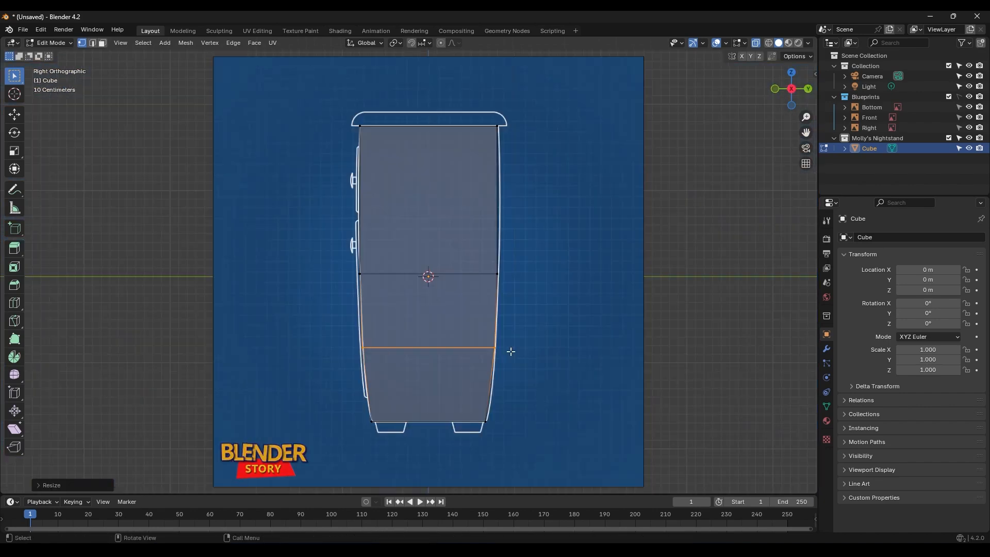
key(KP_1)
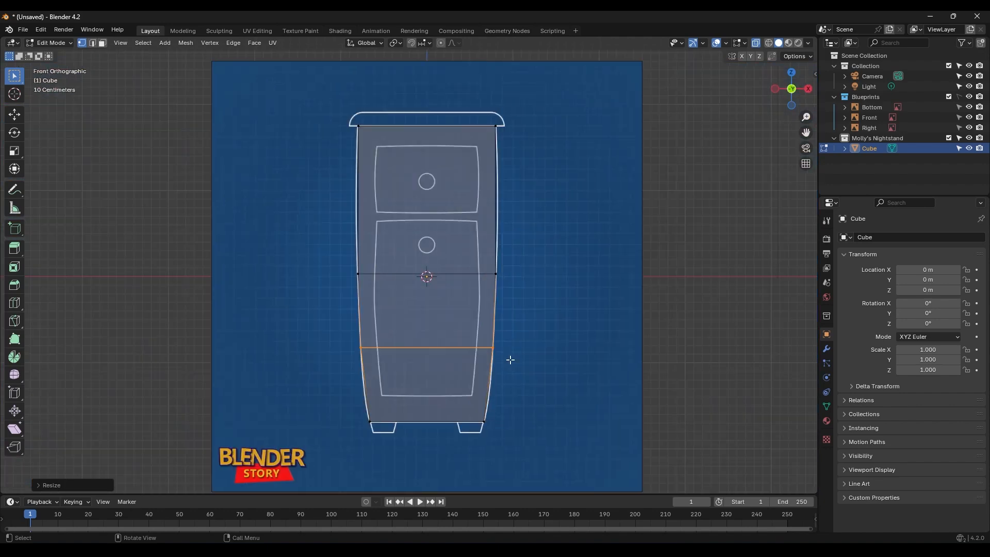
- Add a centred loop cut between the lower loop and the base, and scale it outward to the blueprint outline
key(ctrl+r)
click(485, 389)
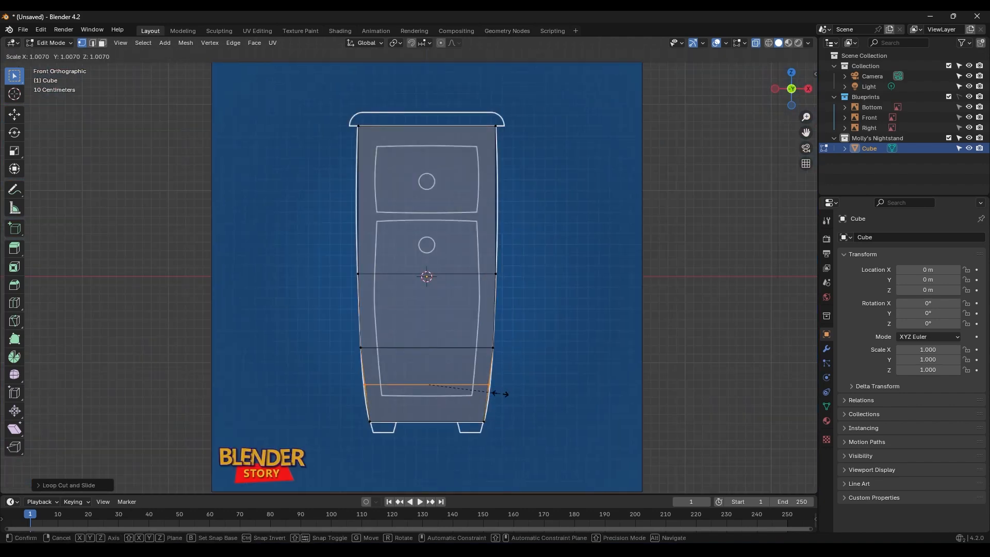
right_click(504, 393)
- Add a centred loop cut across the upper half of the body and scale it outward to match the blueprint curve
key(ctrl+r)
click(499, 181)
right_click(508, 182)
key(s)
click(515, 185)
- Turn off X-ray, return the cube to Object Mode and apply Shade Auto Smooth to it
mouse_move(548, 219)
middle_down()
mouse_move(518, 247)
mouse_move(530, 269)
middle_up()
key(alt+z)
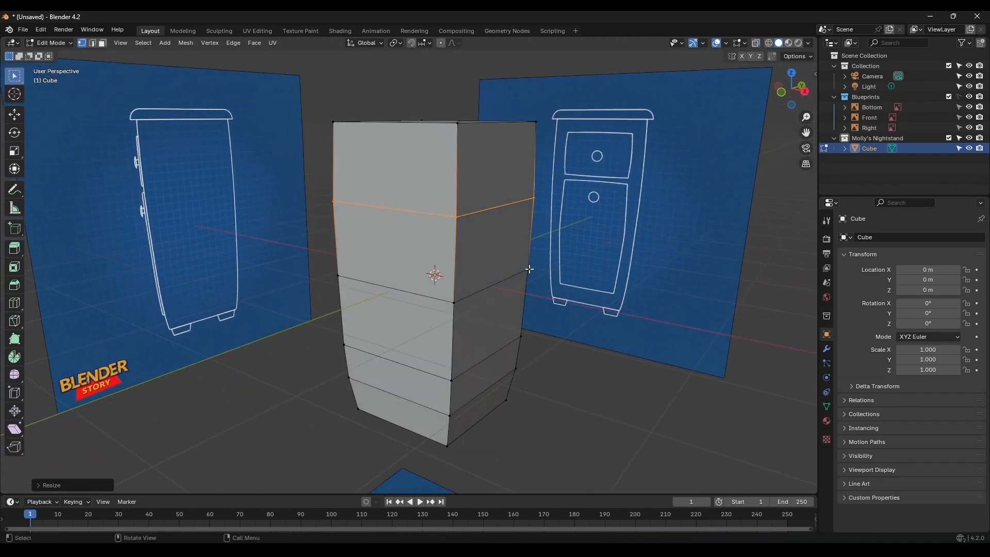
key(Tab)
scroll(524, 269, down, 3)
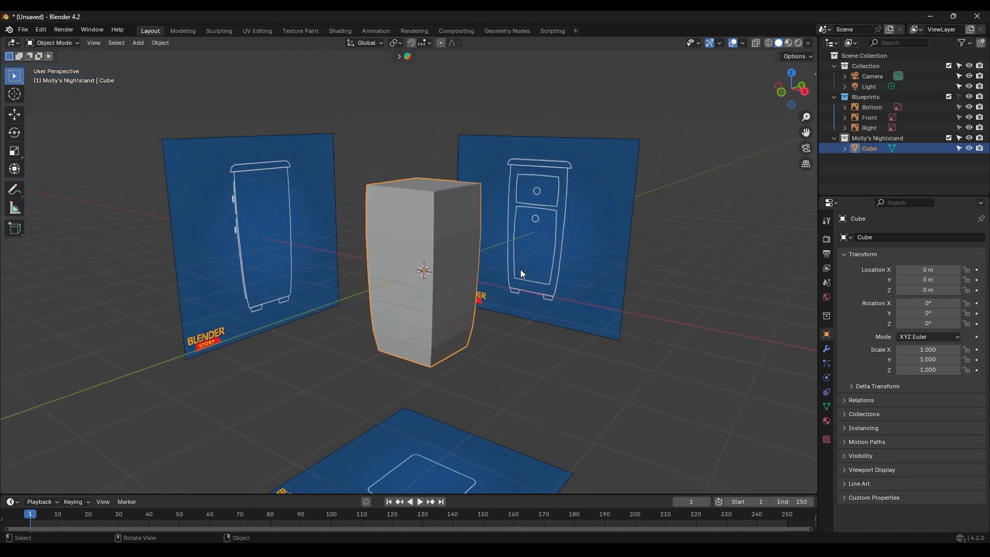
right_click(427, 234)
scroll(421, 231, up, 3)
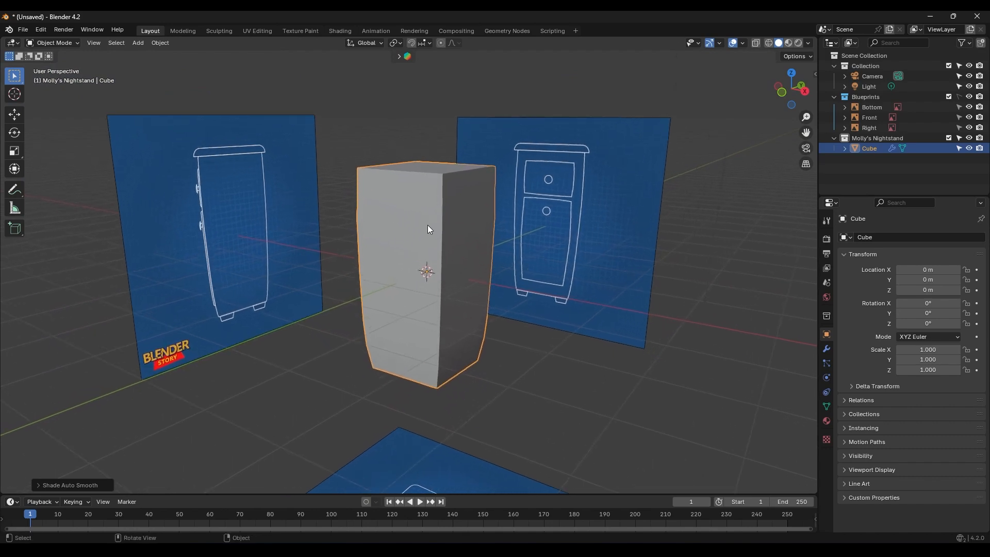
mouse_move(440, 223)
middle_down()
mouse_move(437, 247)
mouse_move(428, 224)
middle_up()
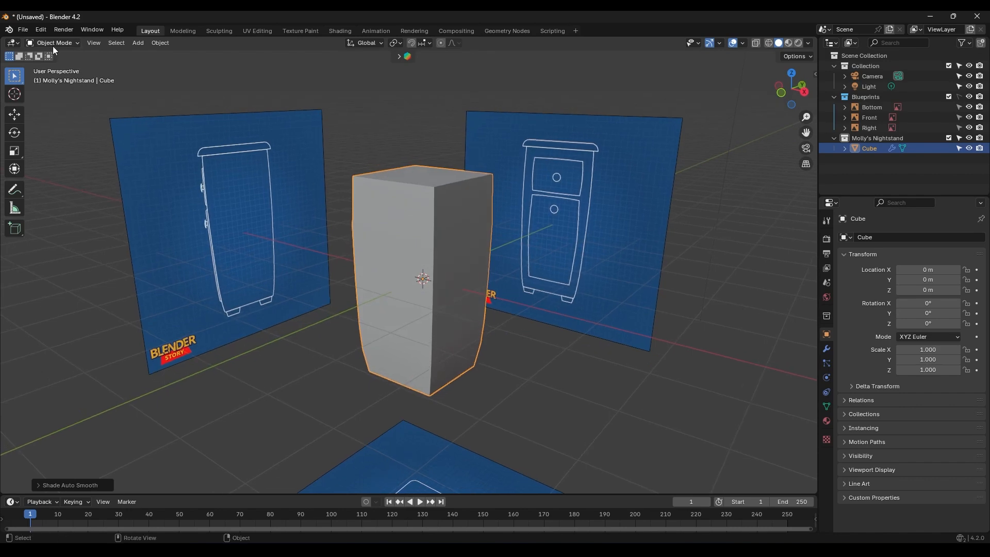
key(Tab)
right_click(395, 200)
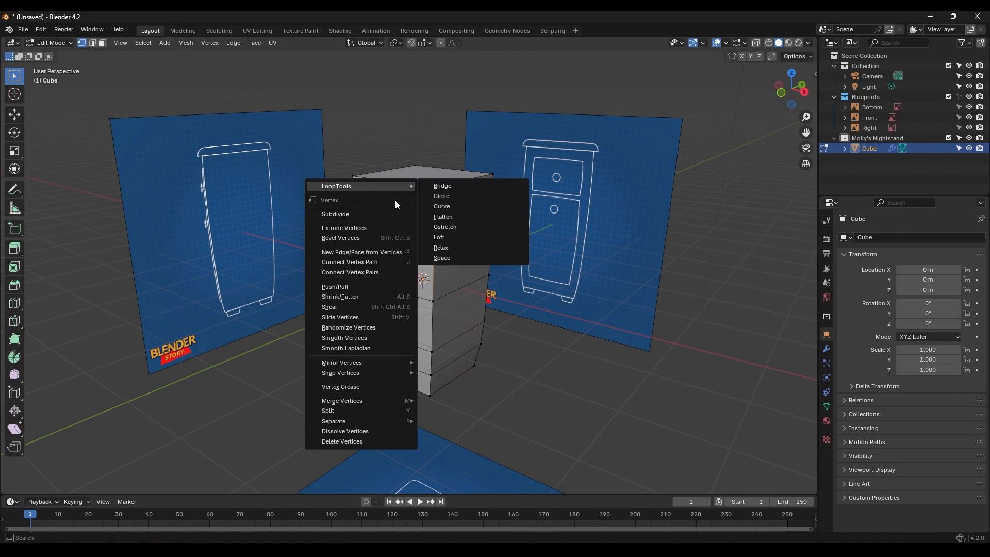
key(Tab)
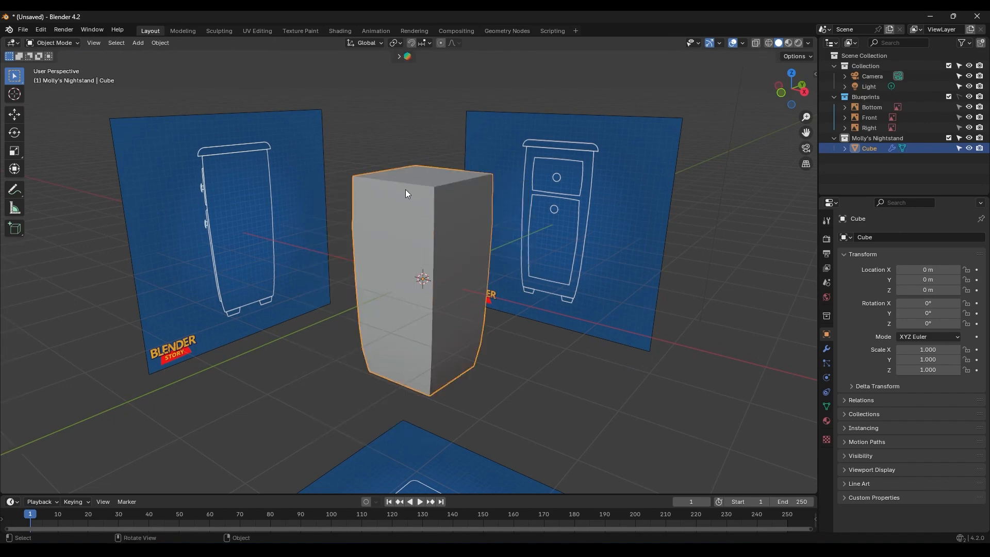
right_click(407, 193)
middle_drag(462, 197, 463, 196)
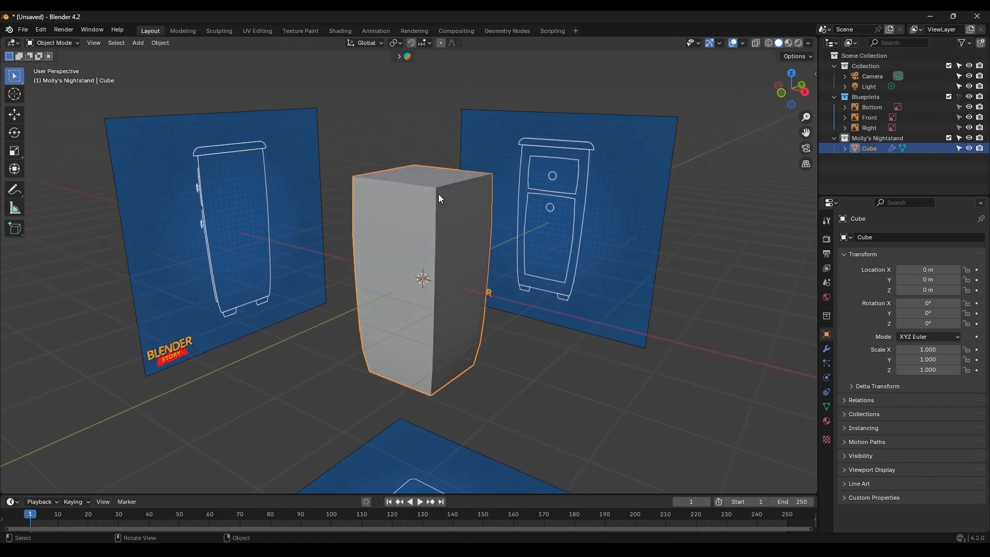
middle_drag(432, 238, 435, 247)
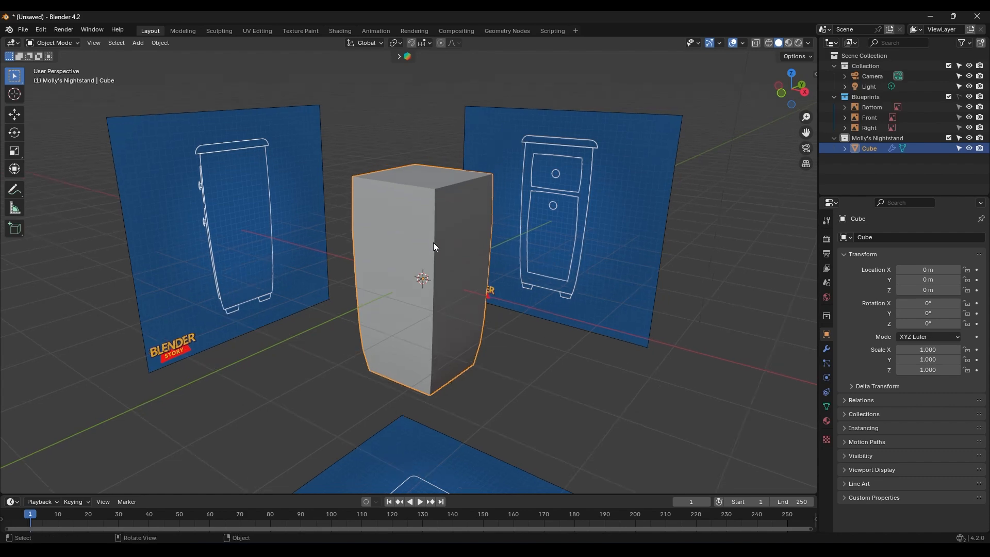
ctrl+middle_drag(441, 255, 444, 242)
shift+middle_drag(459, 286, 456, 280)
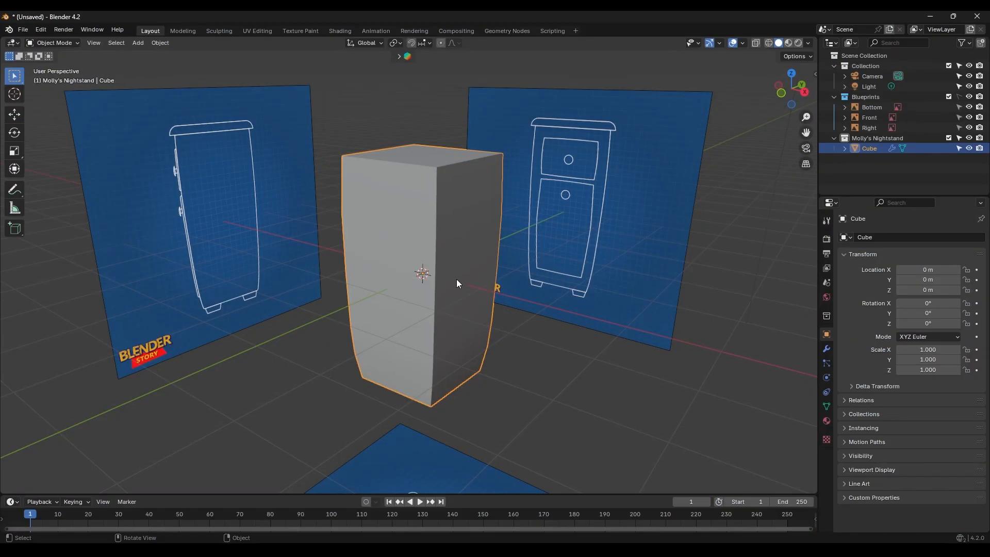
- Add a cube in the front view, turn on X-ray, and raise it along Z to about 1.83 m at the tabletop outline
key(KP_1)
key(shift+a)
mouse_move(430, 172)
click(473, 182)
key(alt+z)
shift+middle_drag(481, 249, 486, 256)
scroll(485, 251, up, 2)
key(g)
key(z)
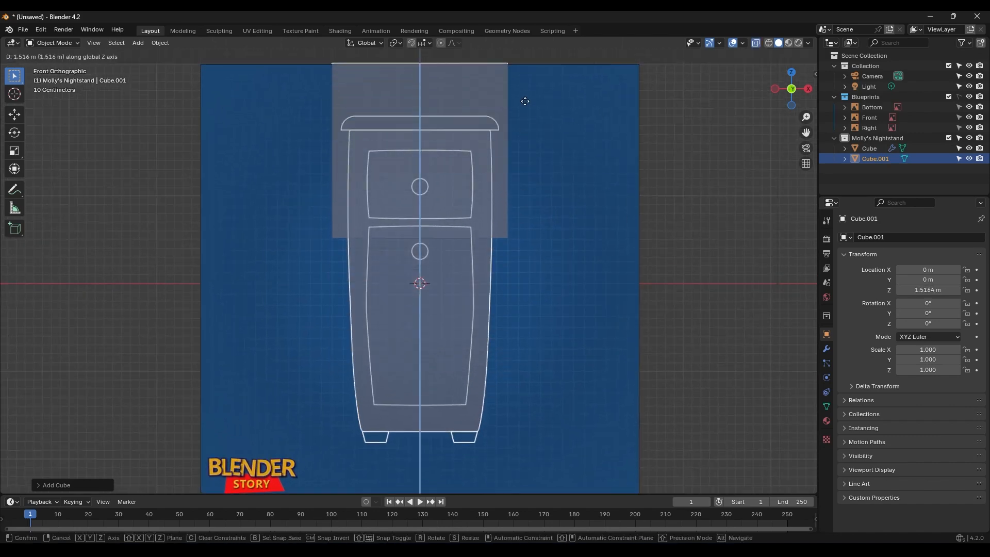
click(526, 82)
shift+middle_drag(538, 123, 536, 199)
- Scale the new cube's mesh uniformly in Edit Mode to the width of the tabletop in the front blueprint
key(Tab)
scroll(524, 201, up, 2)
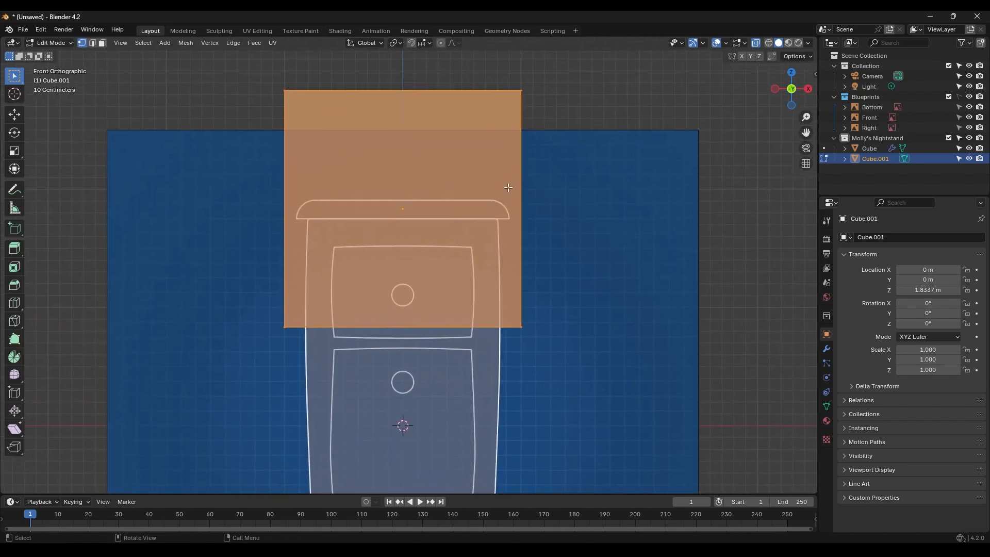
key(s)
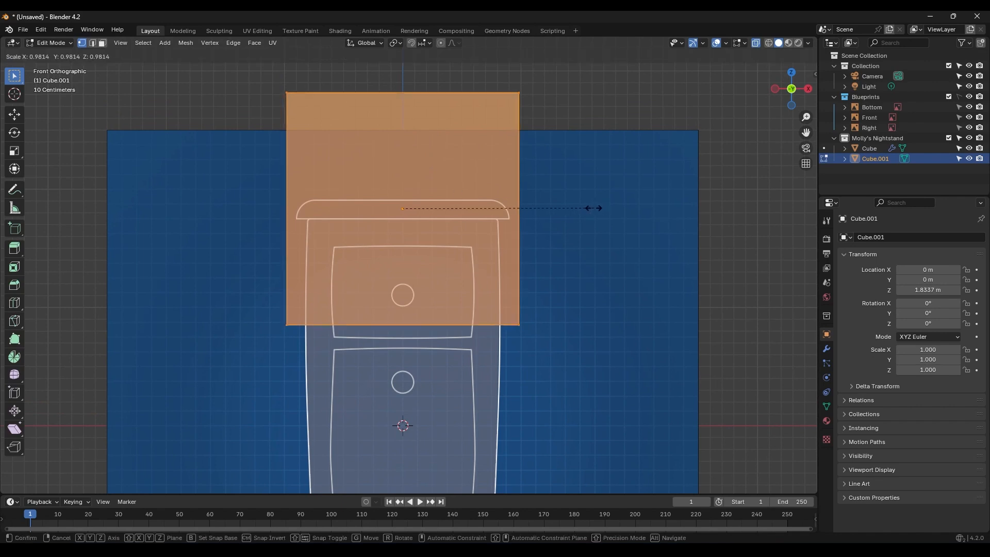
click(578, 206)
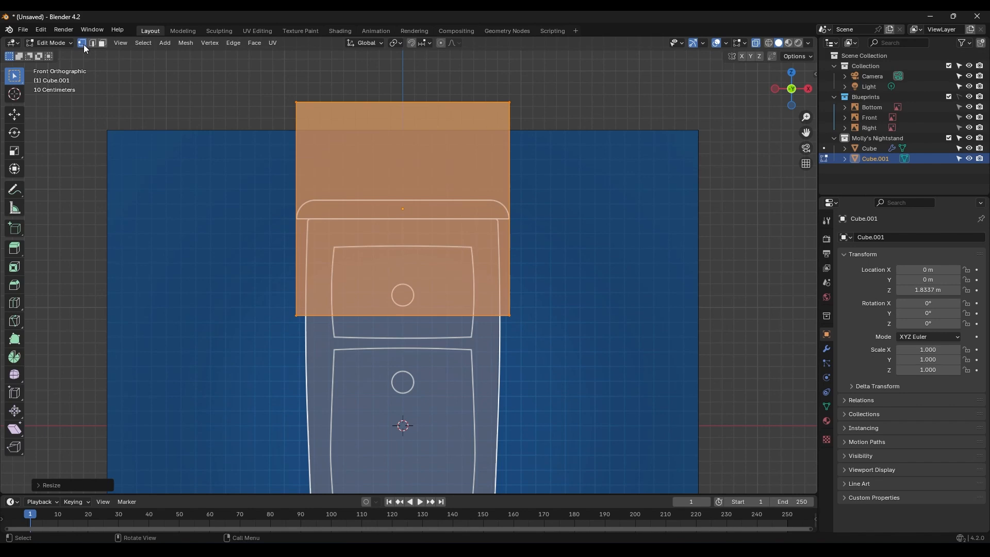
- Move the cube's upper and lower vertices along Z to the tabletop outline, and check the slab from above in Object Mode
drag(547, 91, 249, 111)
key(g)
key(z)
click(578, 233)
drag(585, 286, 200, 376)
key(g)
key(z)
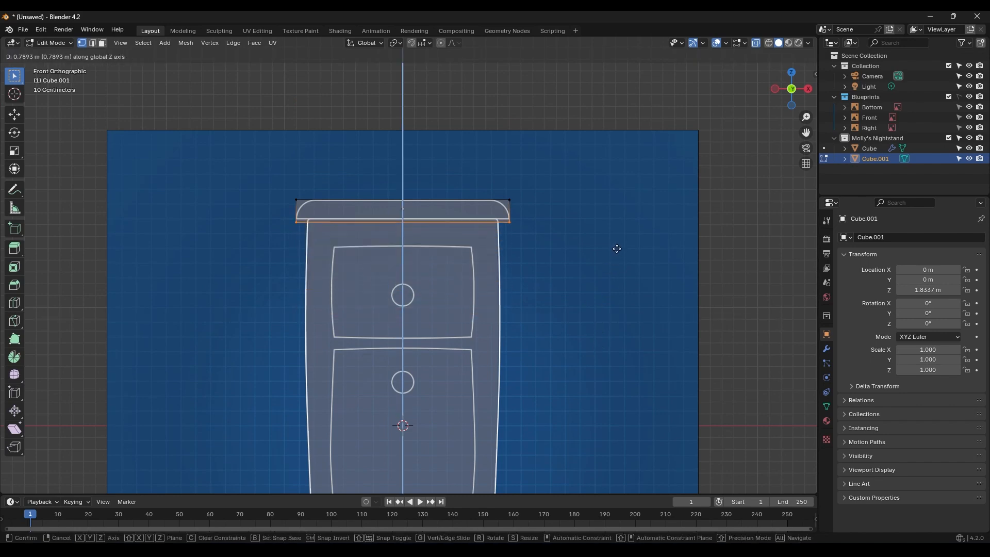
click(617, 248)
key(KP_7)
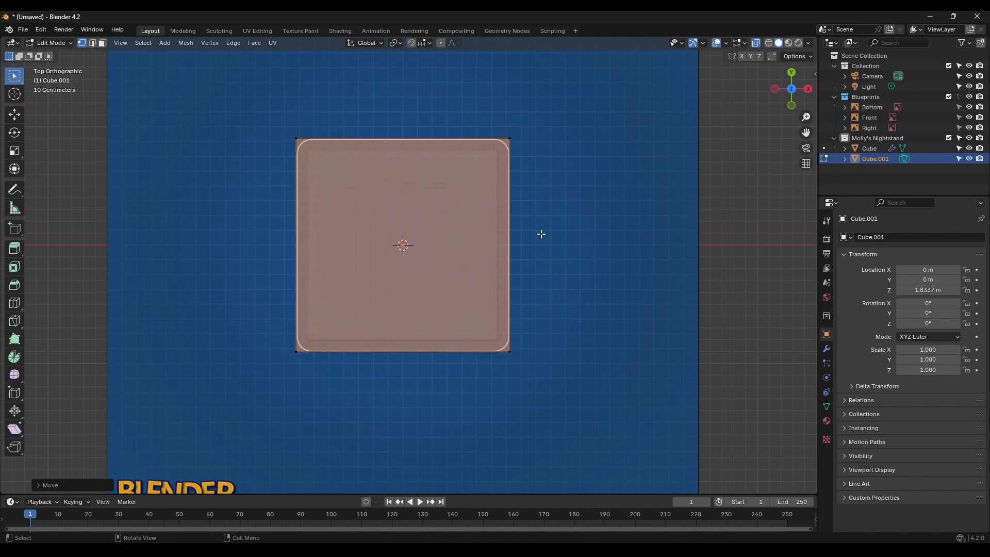
key(Tab)
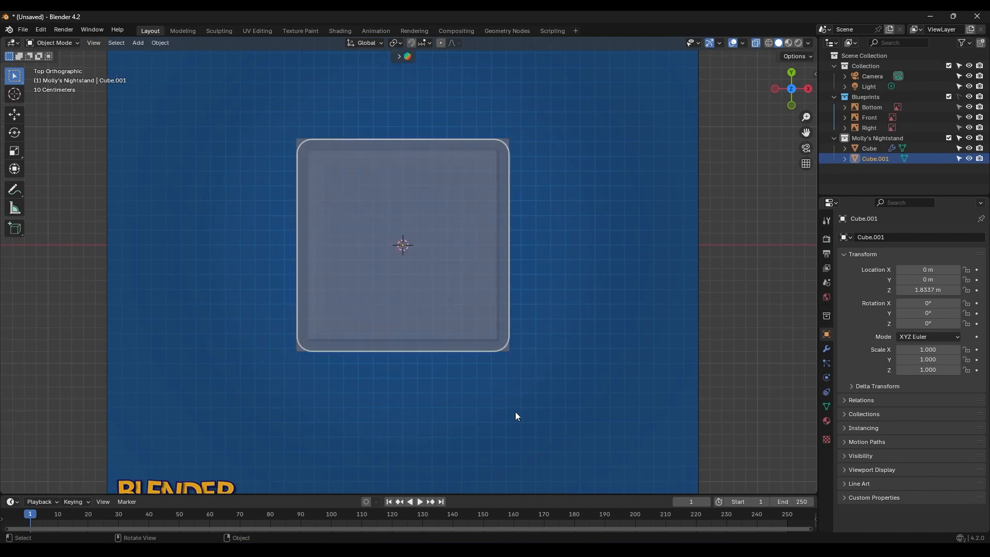
middle_drag(467, 411, 536, 309)
- Add another cube, raise it along Z to about 1.09 m, and scale its mesh to the upper drawer's width
key(KP_1)
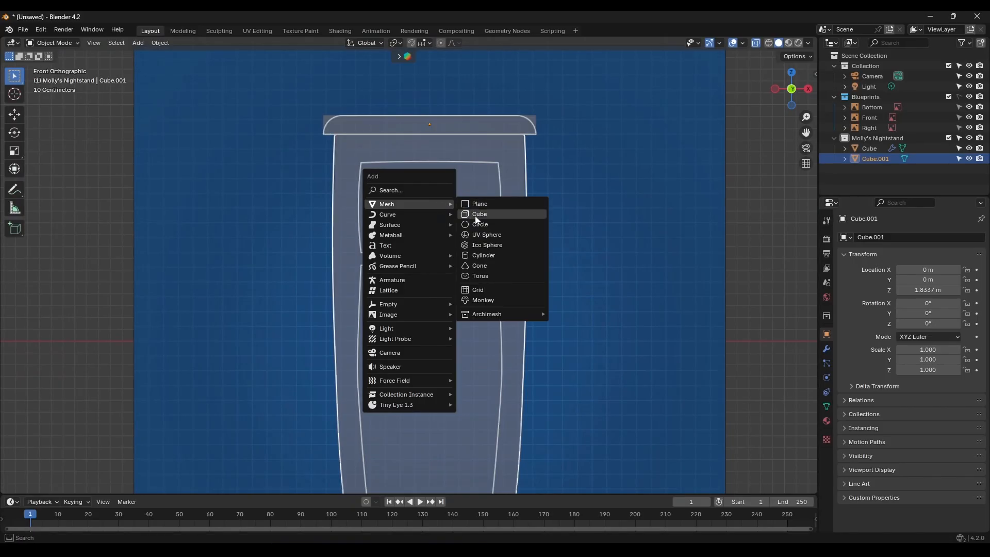
click(475, 215)
key(g)
key(z)
click(601, 160)
key(Tab)
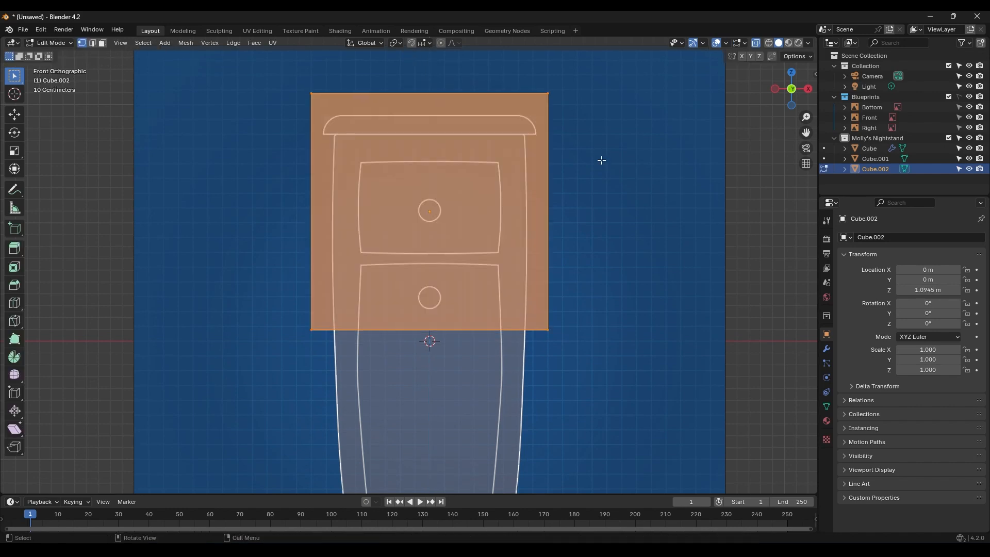
key(s)
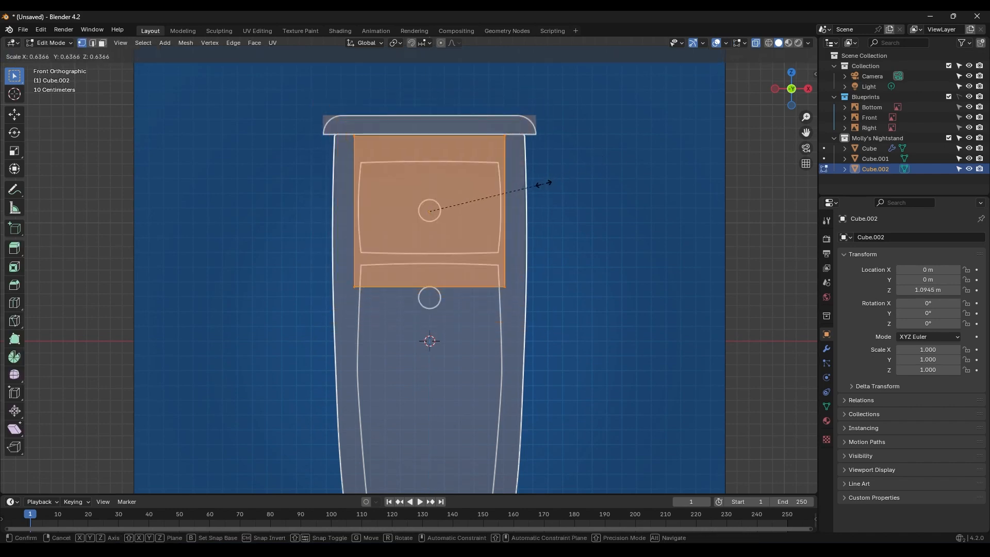
click(538, 185)
- Move the drawer cube's upper and lower vertices along Z to match the drawer outline in the front blueprint
drag(309, 116, 592, 175)
key(g)
key(z)
click(627, 195)
drag(605, 222, 344, 310)
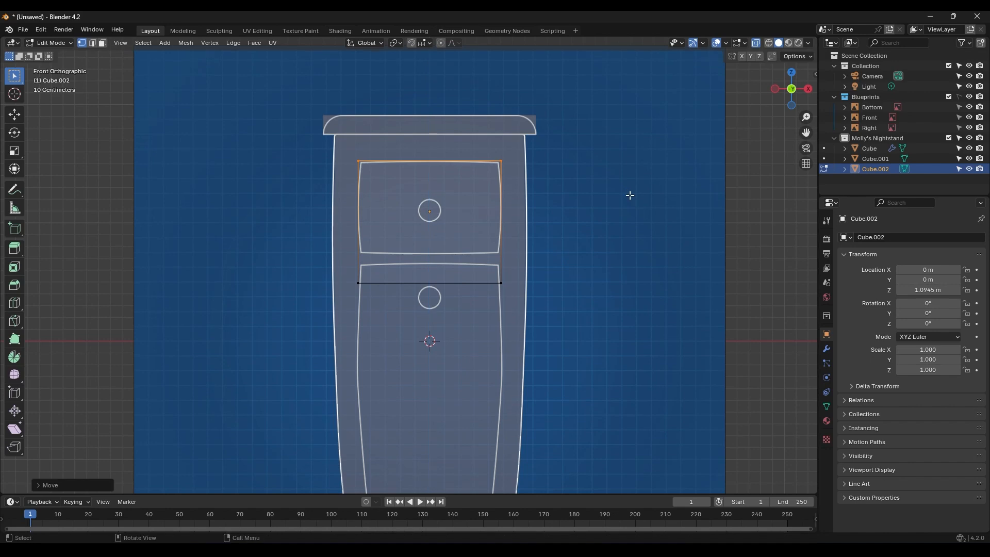
key(g)
key(z)
click(689, 327)
- Move the drawer cube's front and back vertices along Y in the right view to form the thin drawer panel on the body's front
middle_drag(689, 325, 695, 321)
drag(447, 133, 322, 286)
key(g)
key(y)
click(401, 272)
drag(475, 134, 575, 307)
key(g)
key(y)
click(407, 289)
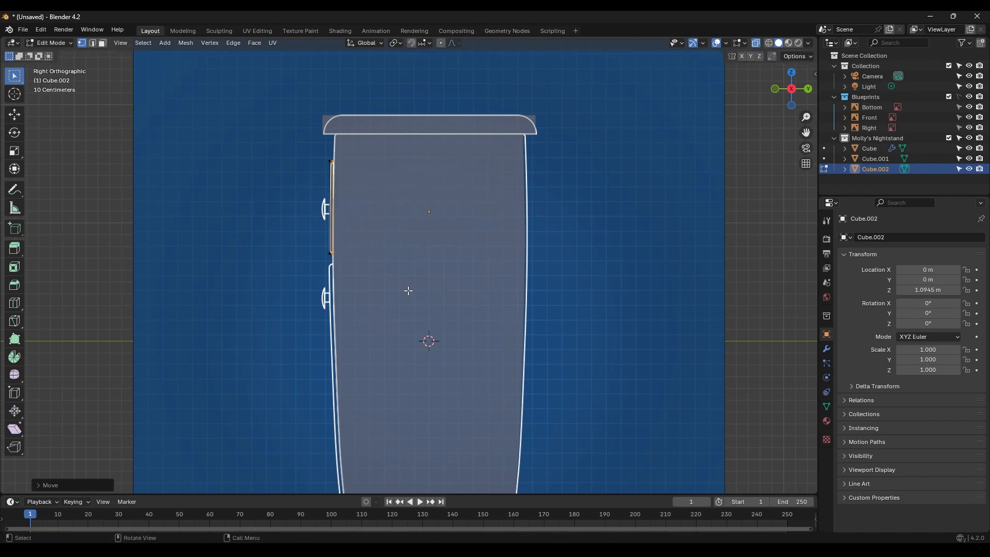
scroll(319, 225, up, 4)
key(g)
key(y)
click(374, 220)
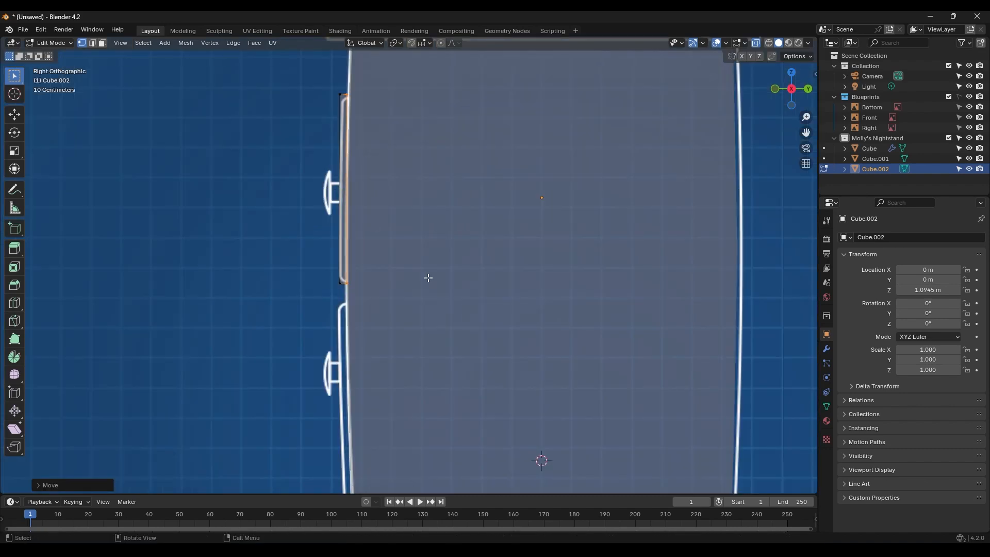
- Duplicate the drawer panel in Object Mode and move the copy down along Z to the upper edge of the door outline
key(KP_1)
scroll(521, 361, down, 2)
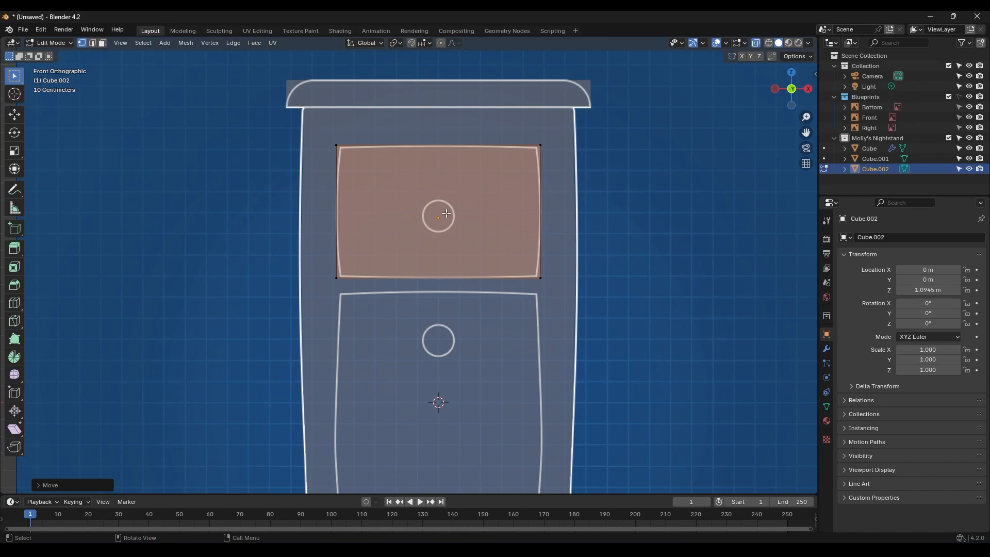
shift+scroll(466, 266, down, 5)
scroll(475, 261, down, 2)
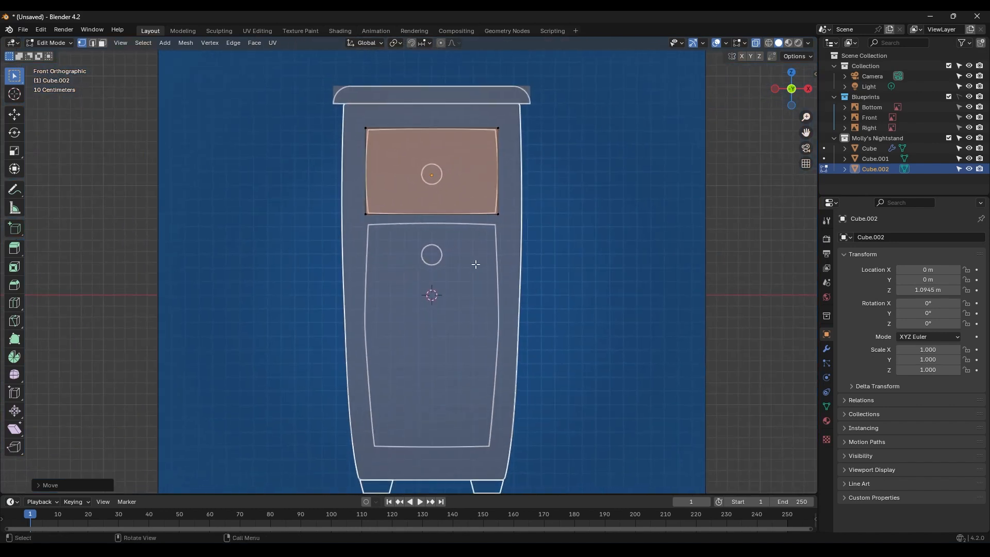
key(Tab)
key(shift+d)
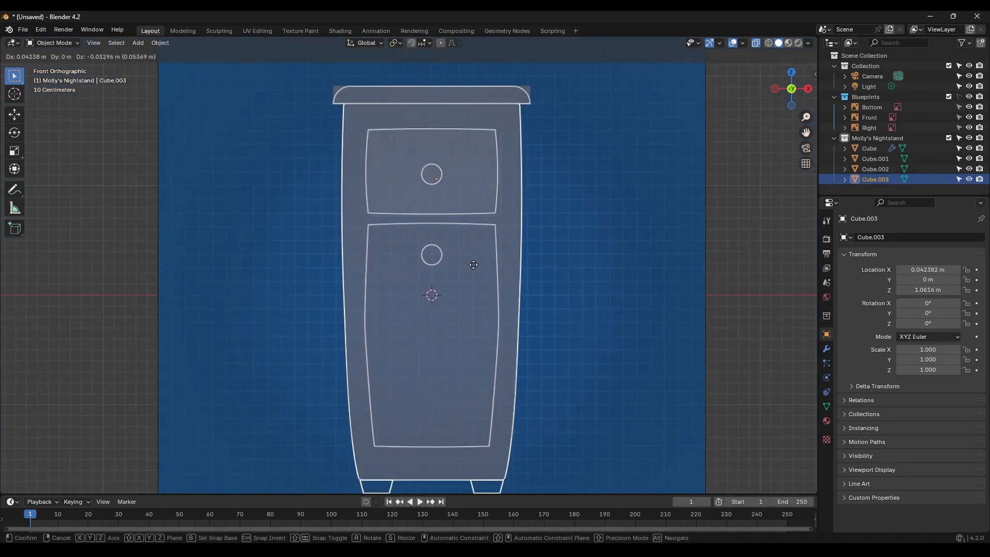
key(z)
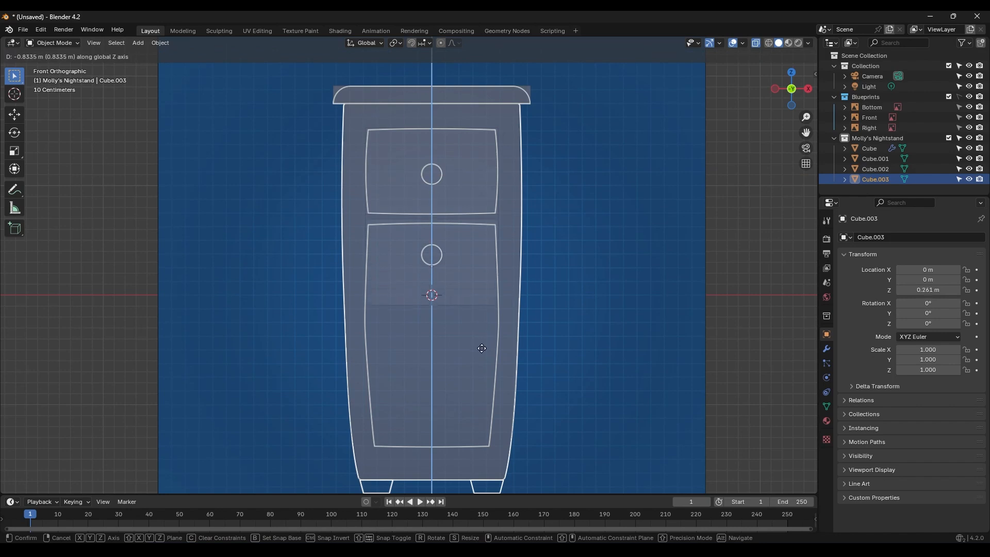
click(484, 354)
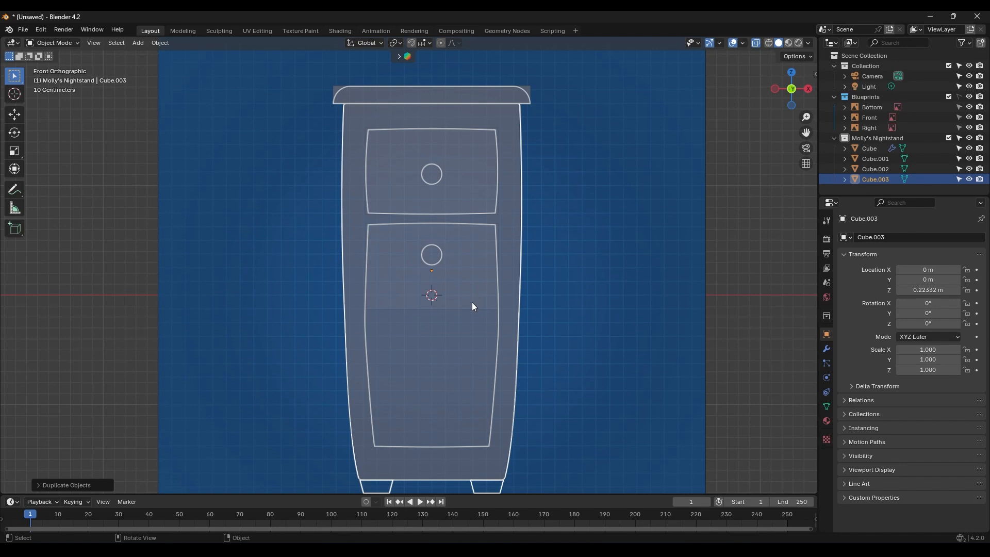
- Lower the copied panel's bottom vertices along Z to the door outline's lower edge and scale them inward to its width
key(Tab)
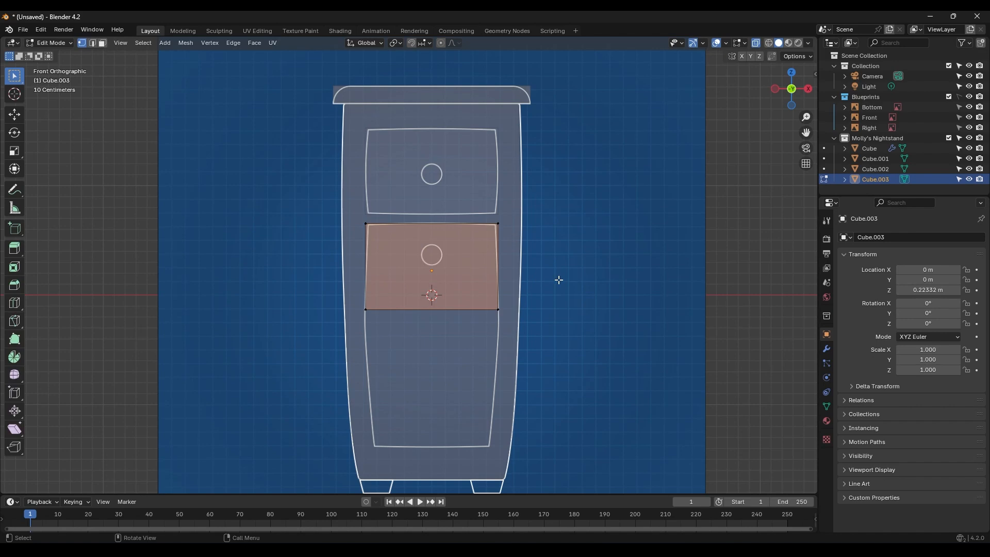
drag(559, 278, 298, 322)
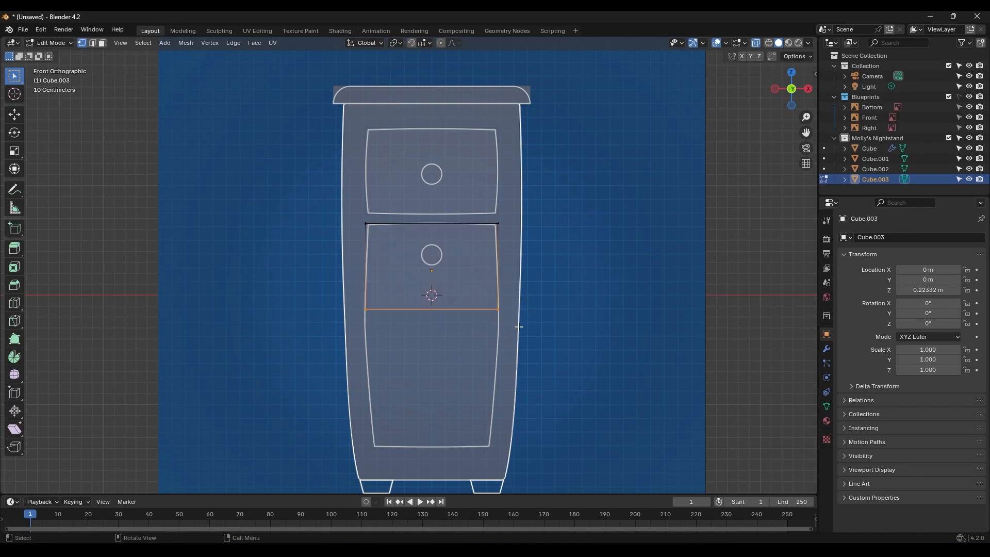
key(g)
key(z)
click(529, 463)
key(s)
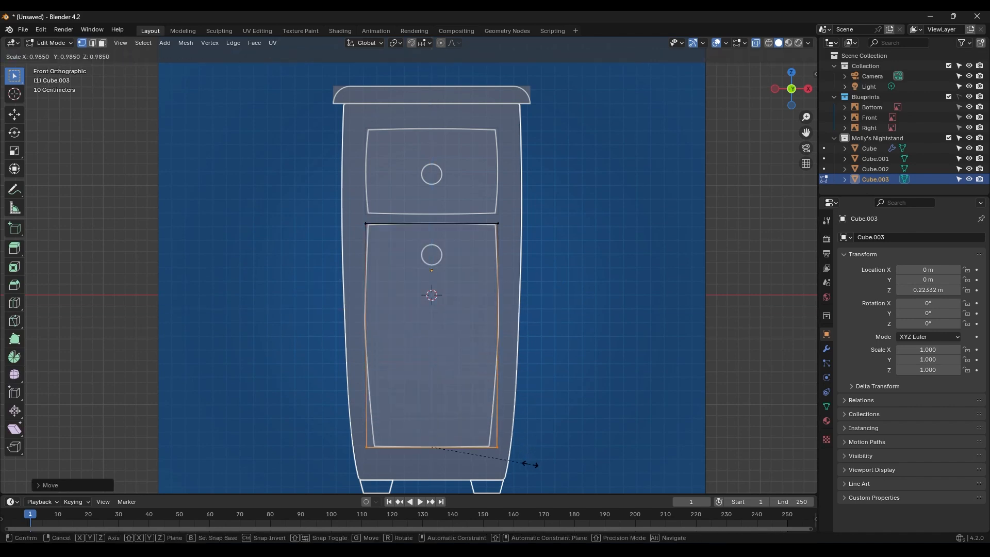
click(518, 463)
- Move the door panel's bottom vertices back along Y in the right view to follow the body's slanted front
key(KP_3)
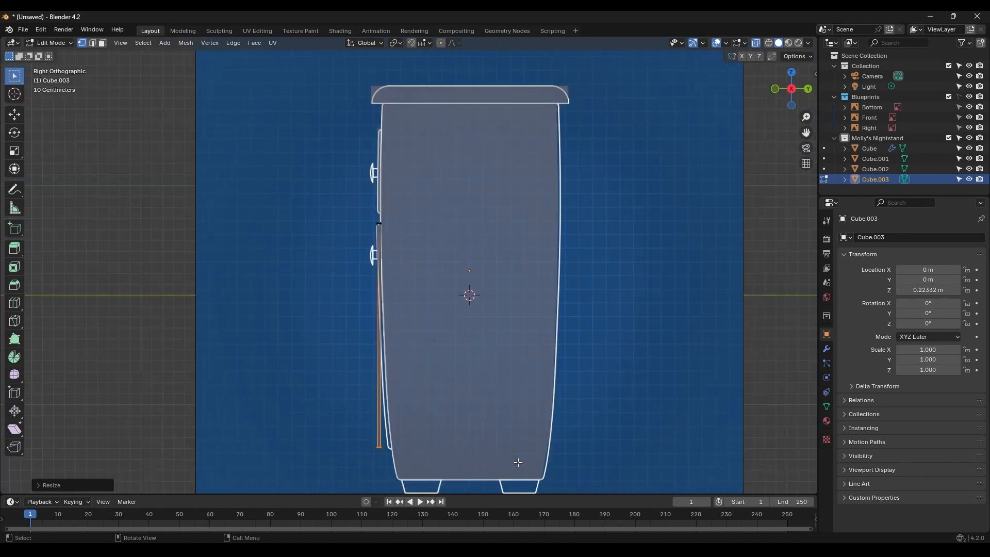
drag(326, 435, 403, 468)
key(g)
key(y)
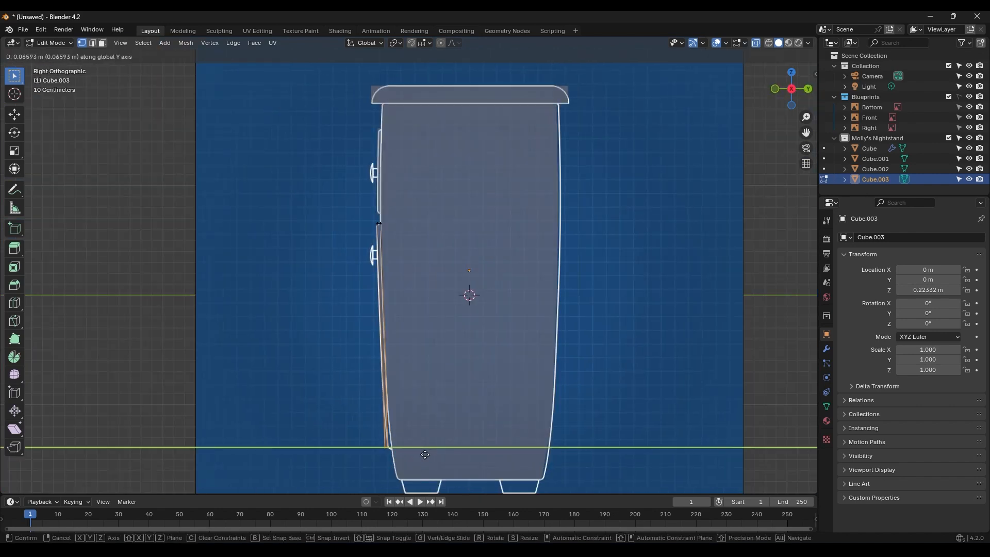
click(428, 455)
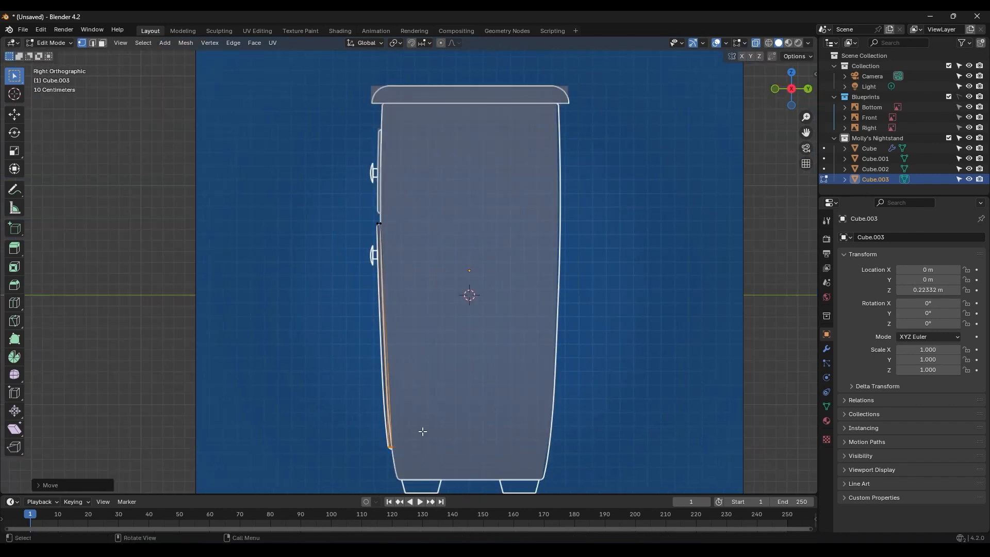
scroll(420, 431, up, 3)
shift+middle_drag(441, 374, 443, 378)
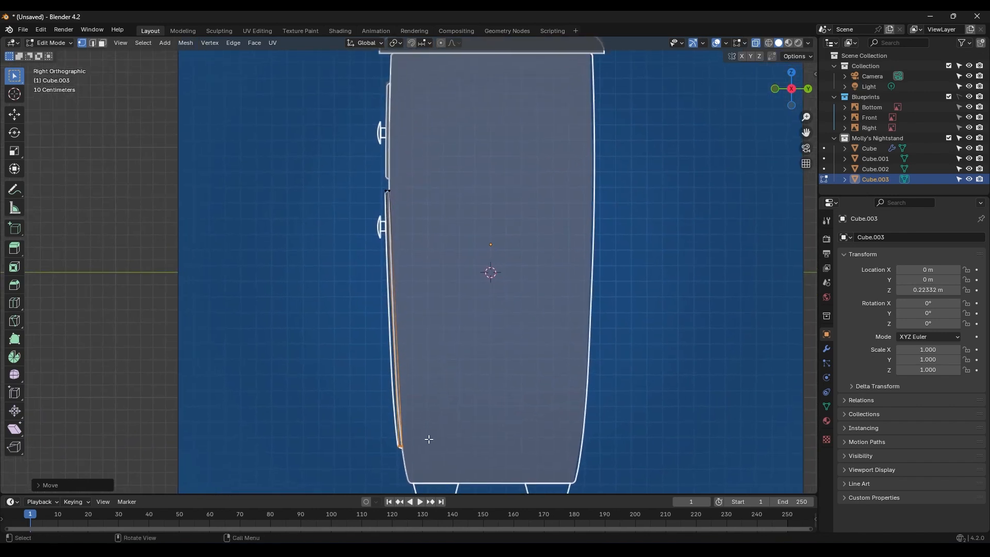
- Add a centred horizontal loop cut to the door panel and scale it outward to the curved outline in the front view
key(KP_1)
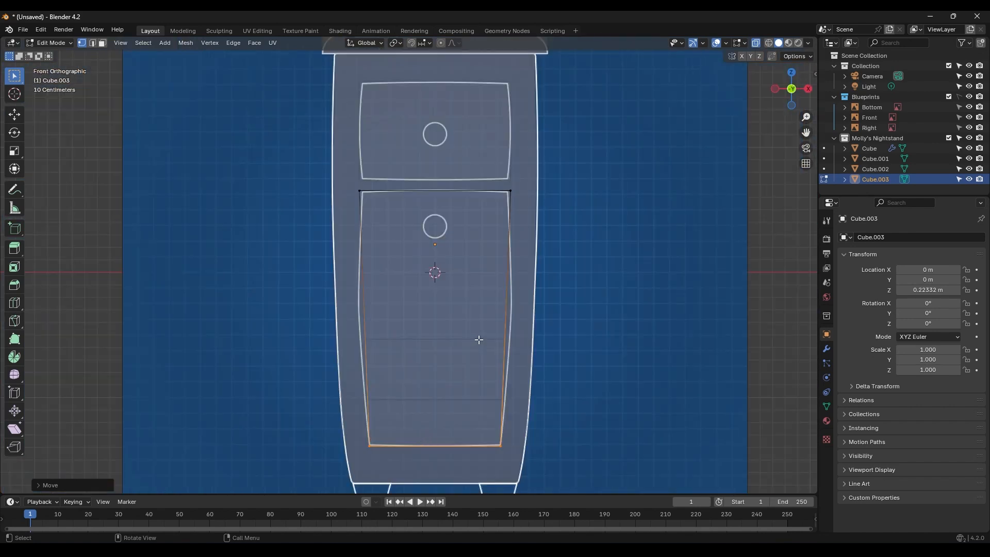
key(ctrl+r)
click(470, 320)
right_click(471, 320)
key(s)
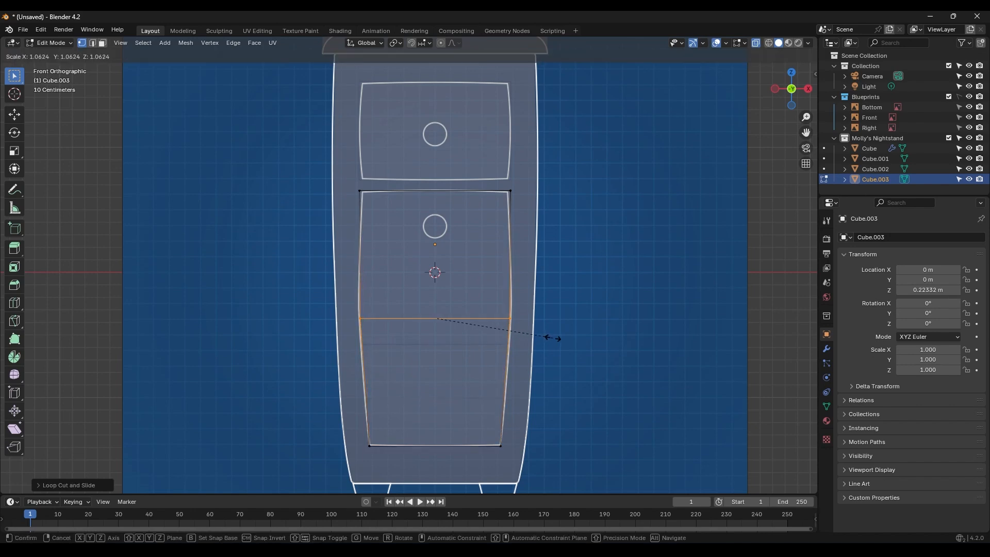
click(556, 339)
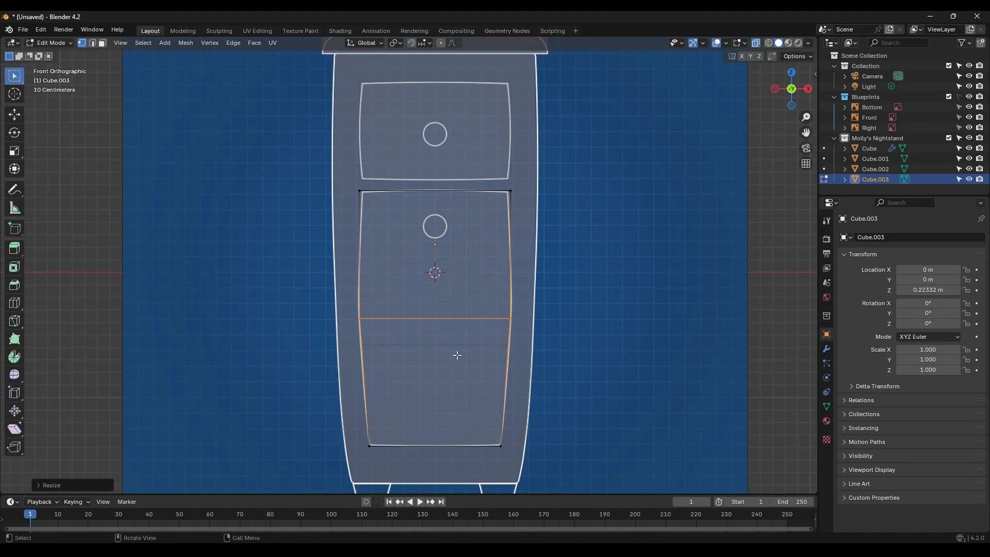
- Add a centred vertical loop cut to the door panel
key(ctrl+r)
click(438, 308)
right_click(461, 295)
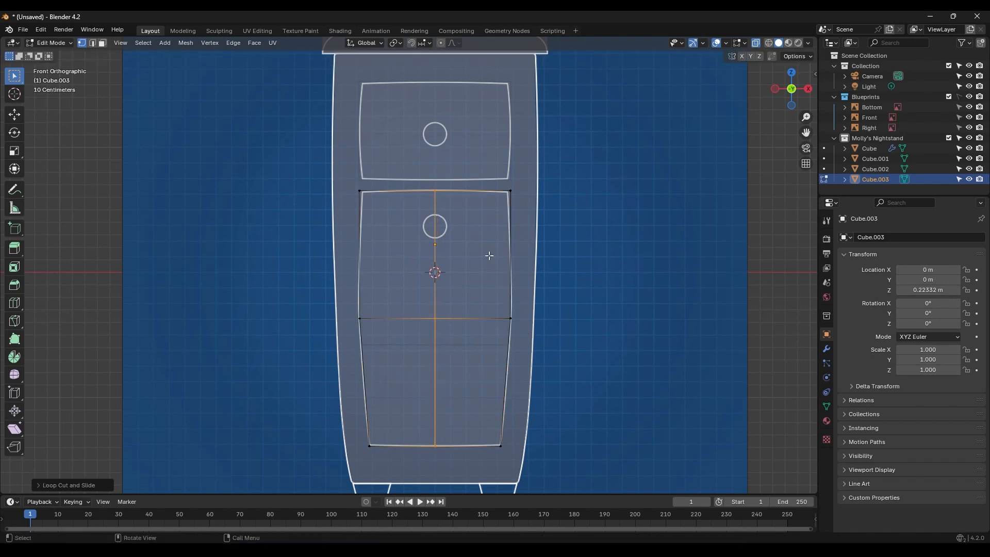
- Lower the door panel's two upper corner vertices slightly and scale them inward to the curved door outline
drag(536, 176, 477, 233)
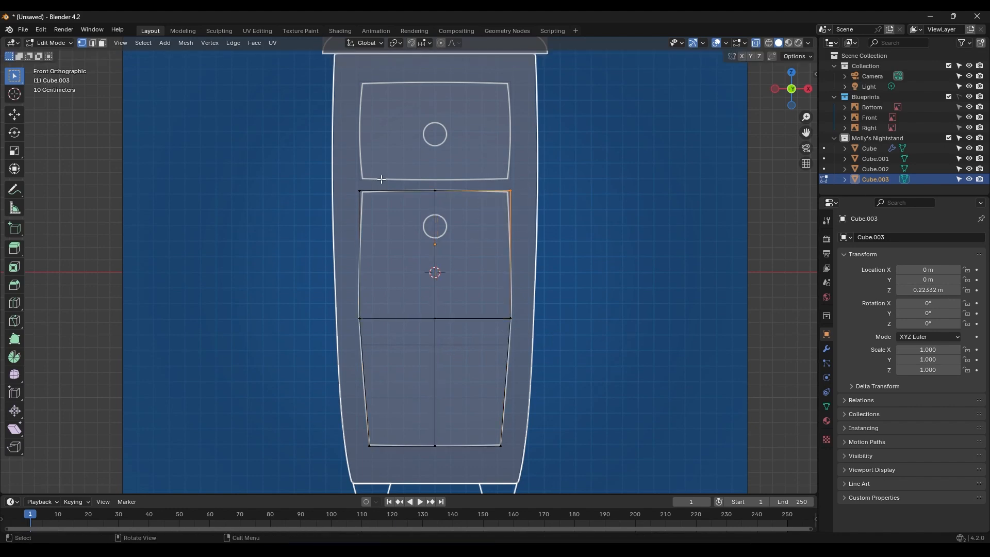
shift+drag(397, 157, 337, 213)
mouse_move(397, 150)
ctrl+mouse_down()
mouse_move(309, 221)
mouse_move(262, 276)
ctrl+mouse_up()
ctrl+drag(492, 160, 590, 254)
drag(556, 150, 487, 241)
drag(407, 156, 329, 229)
scroll(430, 233, up, 3)
key(s)
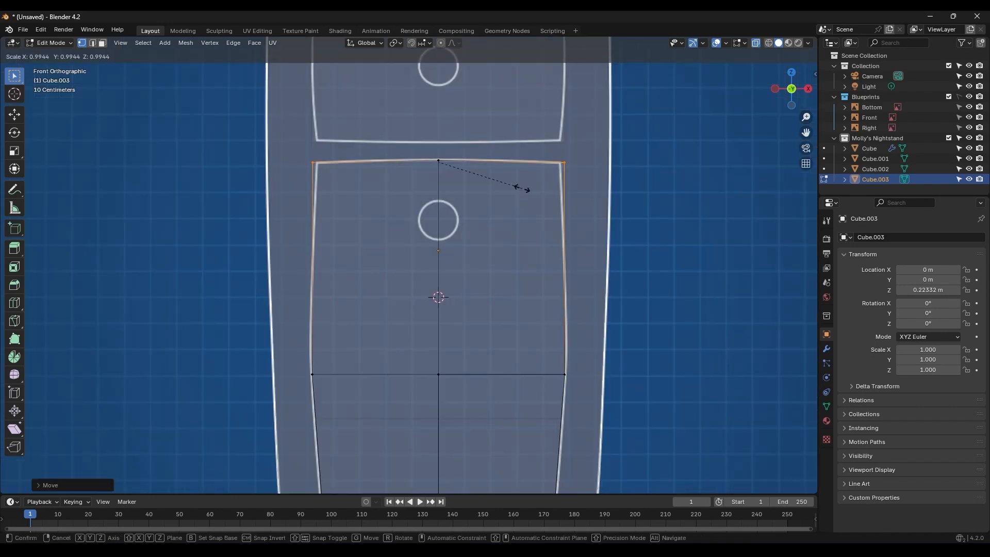
click(522, 188)
- Raise the door panel's lower corner vertices about 0.009 m along Z so the lower edge follows the curved outline
shift+middle_drag(550, 380, 587, 160)
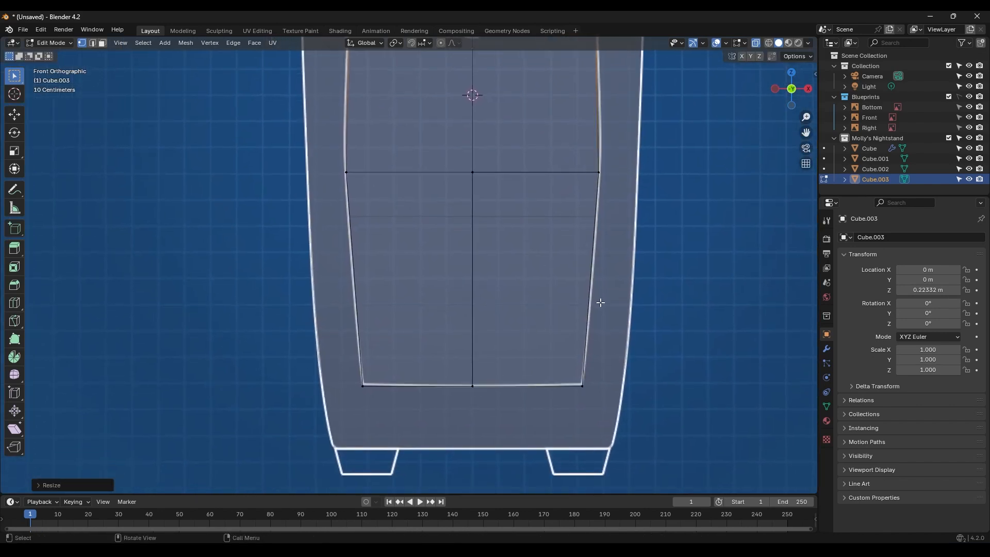
click(583, 385)
ctrl+click(363, 385)
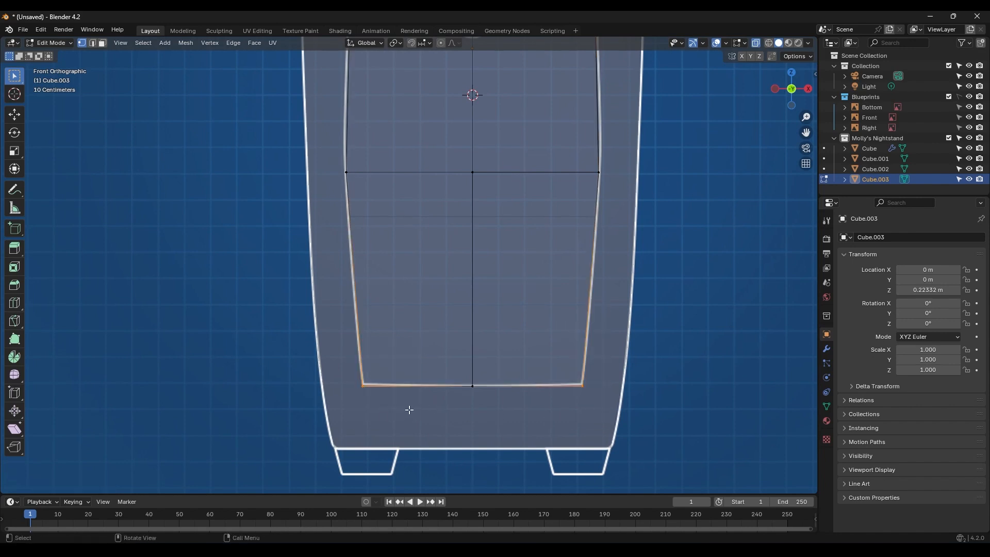
scroll(411, 409, up, 1)
key(g)
key(z)
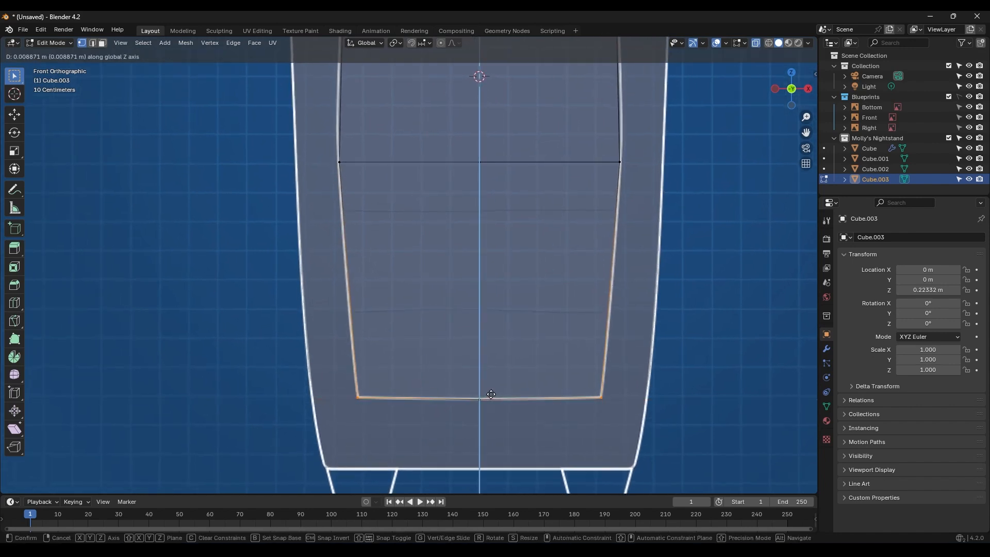
click(490, 394)
- In the right view, move the raised corner vertices about 0.022 m forward along Y, and align all the door panel's bottom vertices with the side outline
alt+middle_drag(490, 395, 425, 280)
key(g)
key(y)
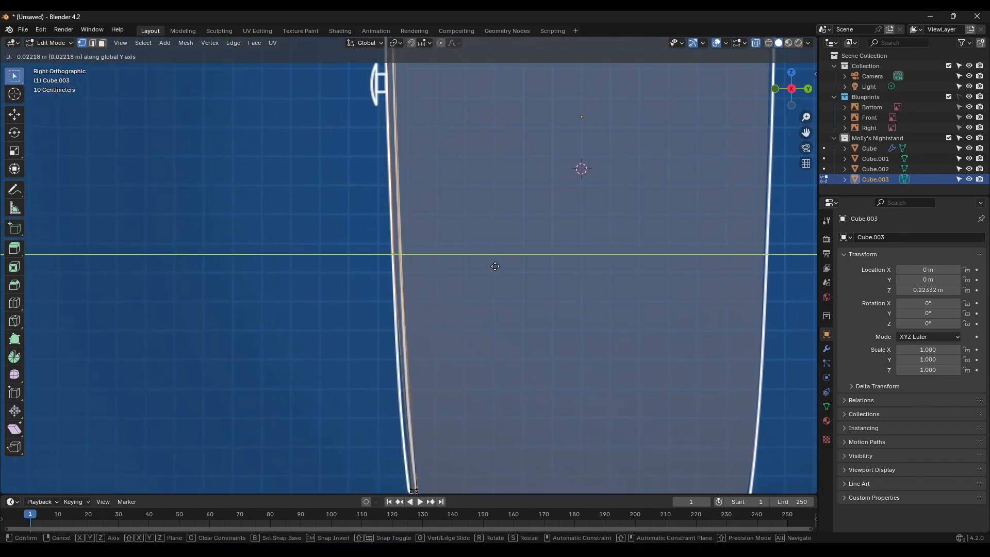
click(494, 266)
shift+middle_drag(513, 411, 533, 323)
drag(521, 355, 439, 412)
key(g)
key(y)
click(513, 402)
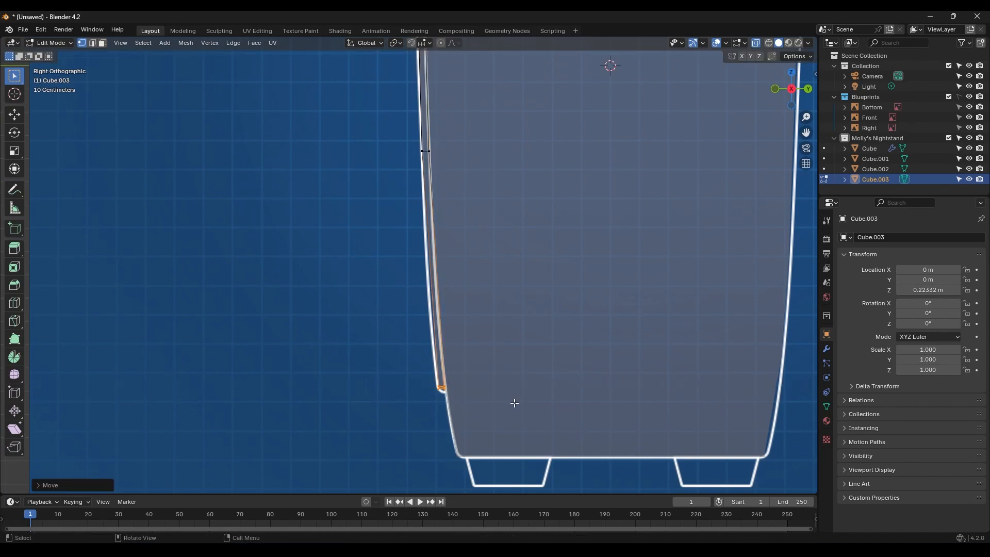
- Switch editing to the drawer panel and add a centred horizontal loop cut in the front view
shift+middle_drag(537, 224, 539, 362)
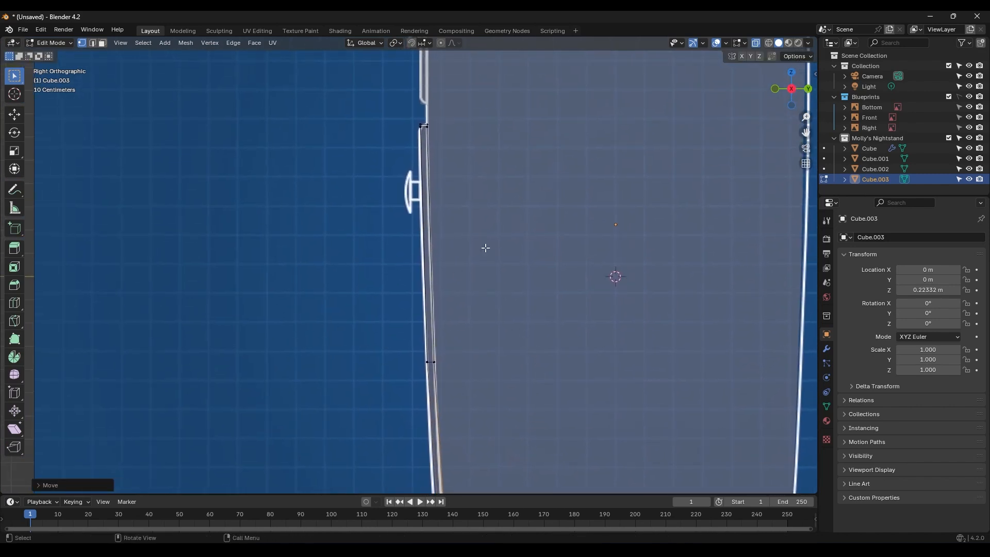
scroll(491, 311, down, 3)
shift+middle_drag(525, 432, 505, 388)
key(KP_1)
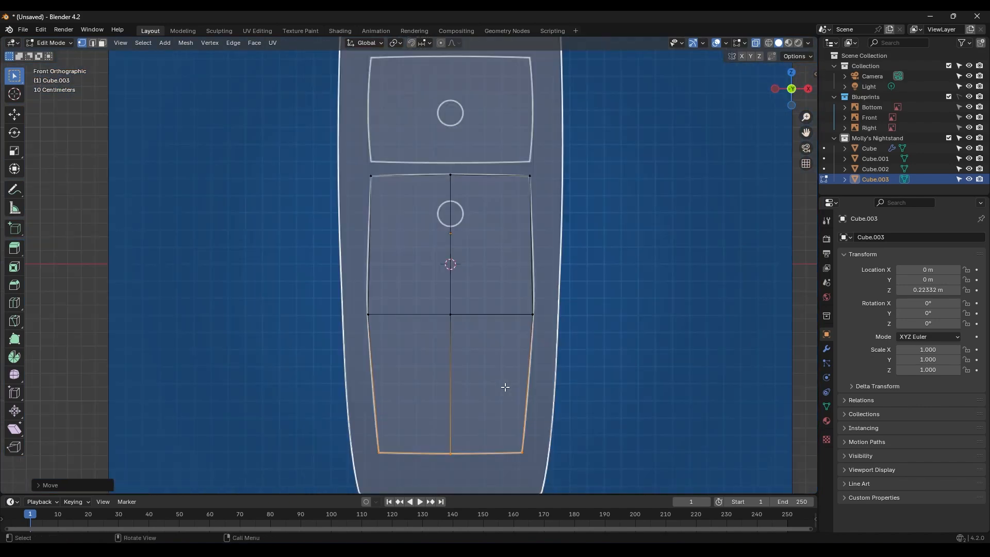
shift+middle_drag(504, 219, 501, 256)
shift+middle_drag(444, 168, 446, 191)
key(Tab)
click(452, 176)
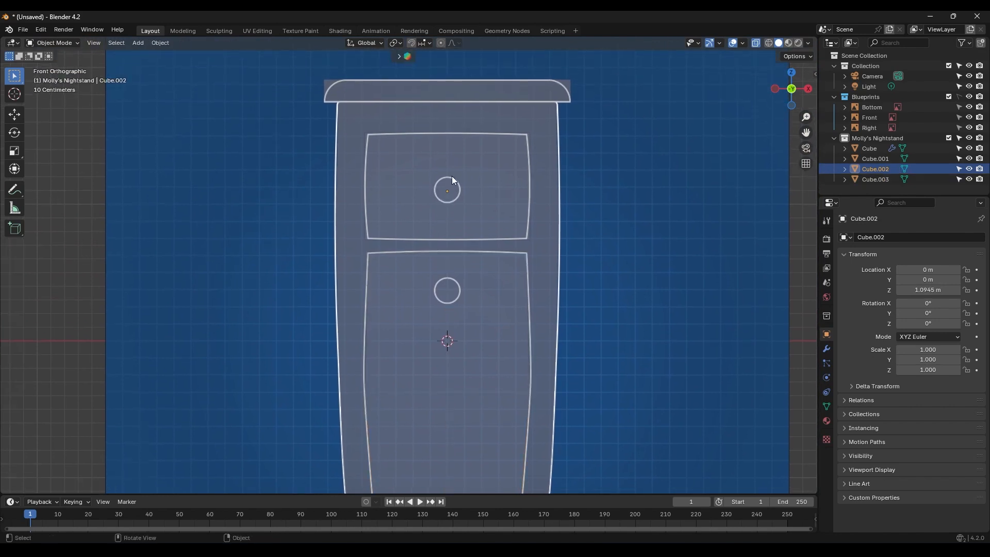
key(Tab)
key(ctrl+r)
click(525, 194)
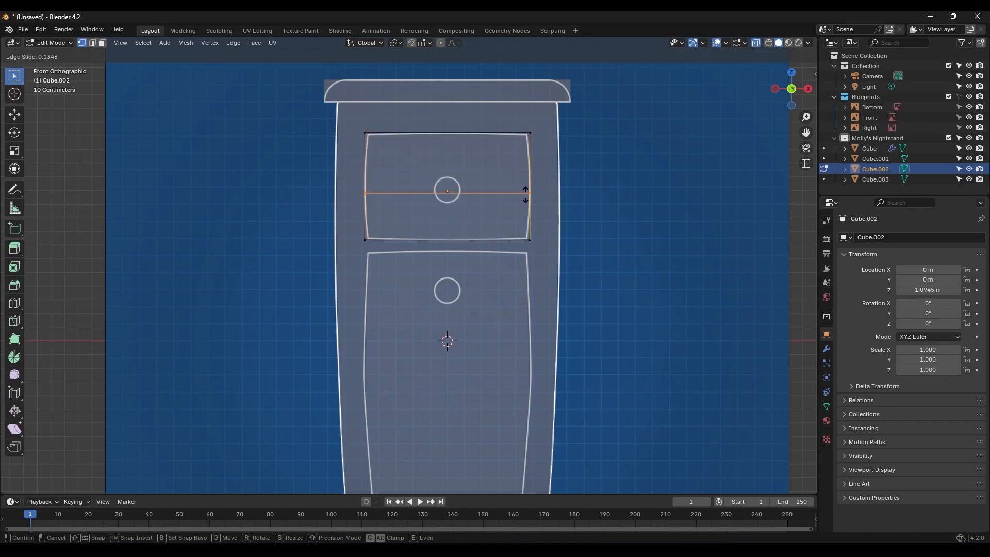
right_click(524, 192)
- Add a centred vertical loop cut to the drawer panel
key(ctrl+r)
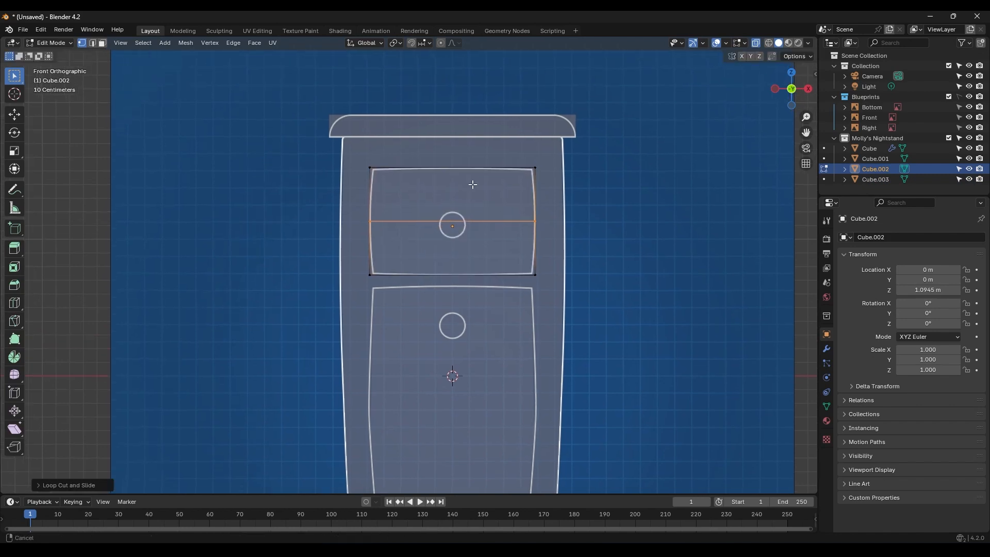
scroll(467, 170, up, 2)
click(464, 157)
right_click(459, 153)
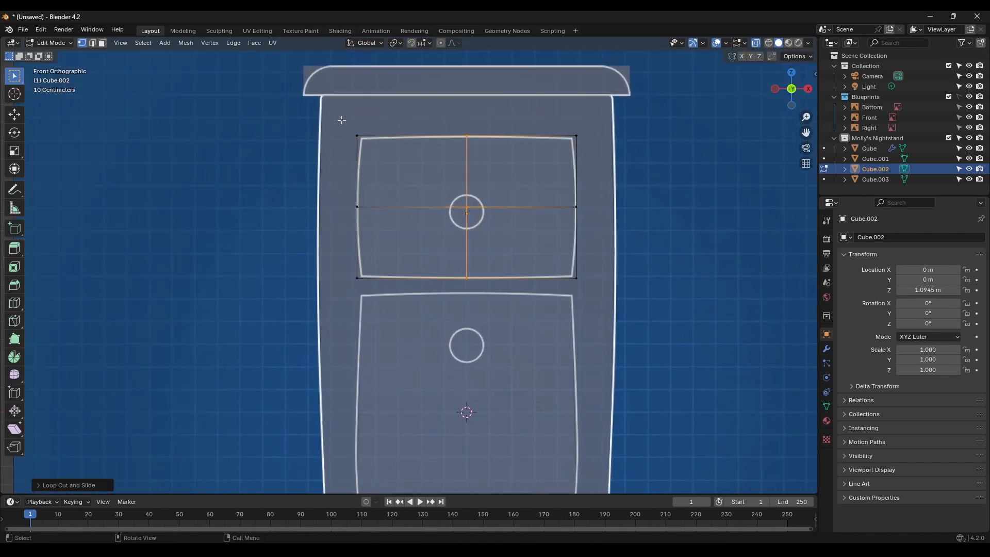
- Lower the drawer panel's upper corner vertices about 0.014 m along Z and scale them inward to about 0.97
drag(341, 120, 400, 155)
shift+drag(541, 121, 599, 166)
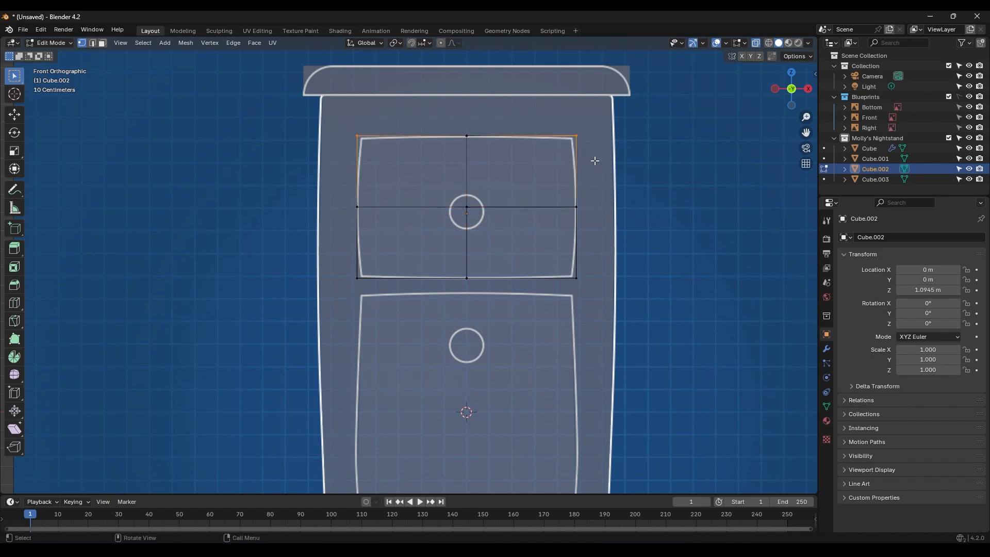
key(g)
key(x)
key(z)
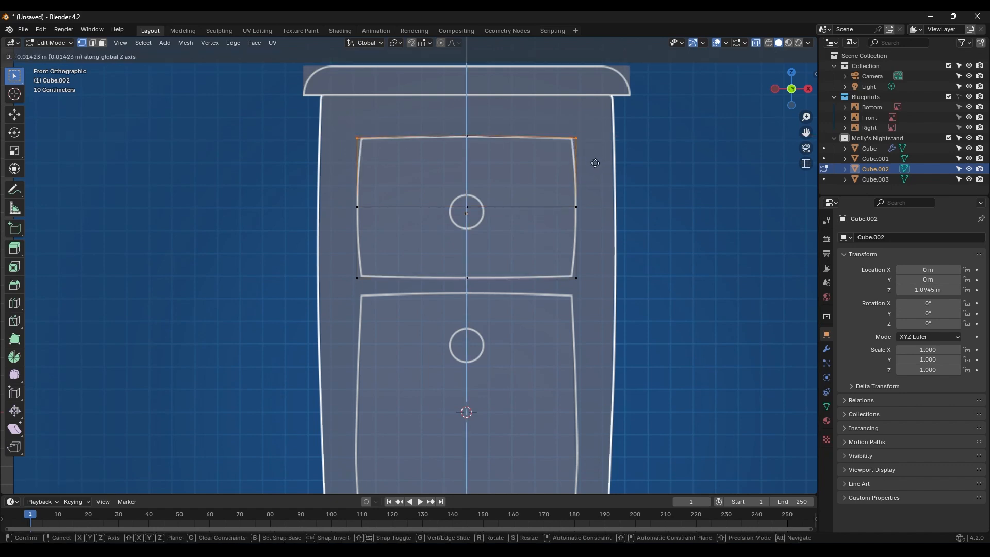
click(595, 162)
key(s)
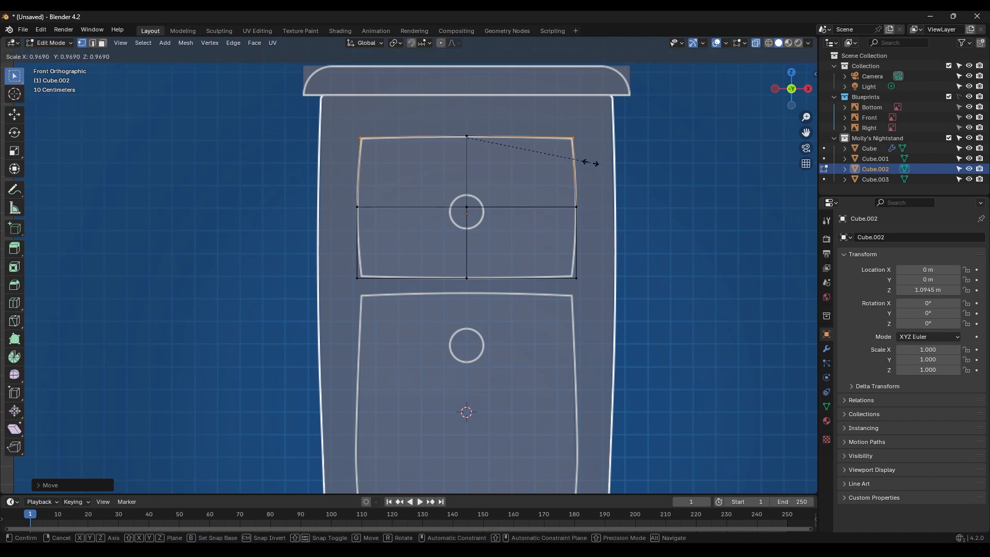
click(591, 163)
- Scale the drawer panel's bottom vertices inward to the outline and raise them about 0.011 m along Z
drag(602, 254, 345, 285)
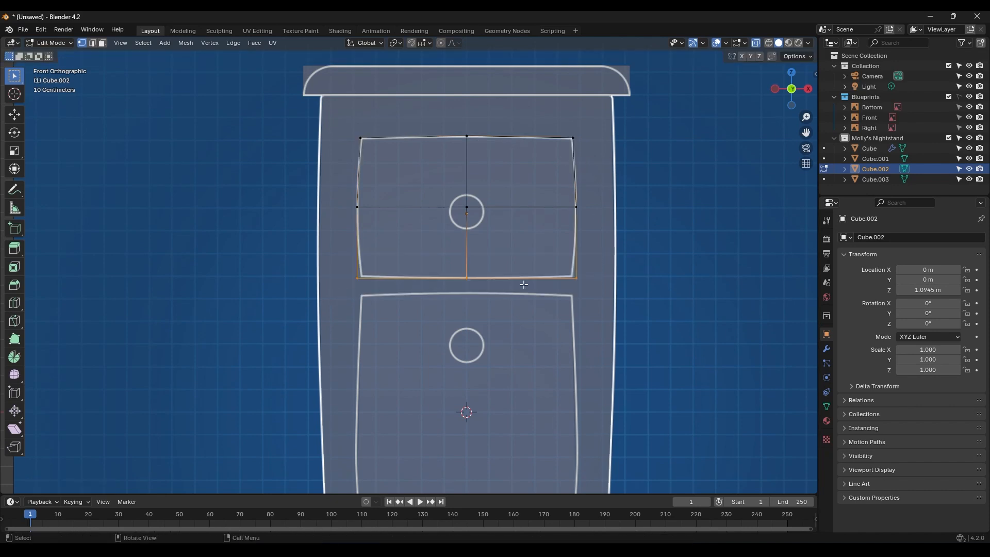
key(s)
click(582, 284)
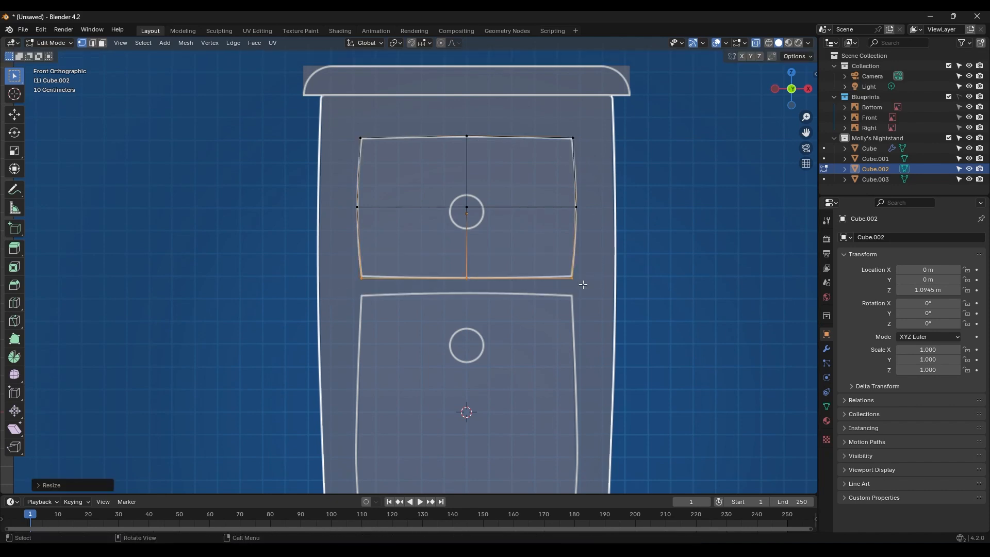
key(g)
key(z)
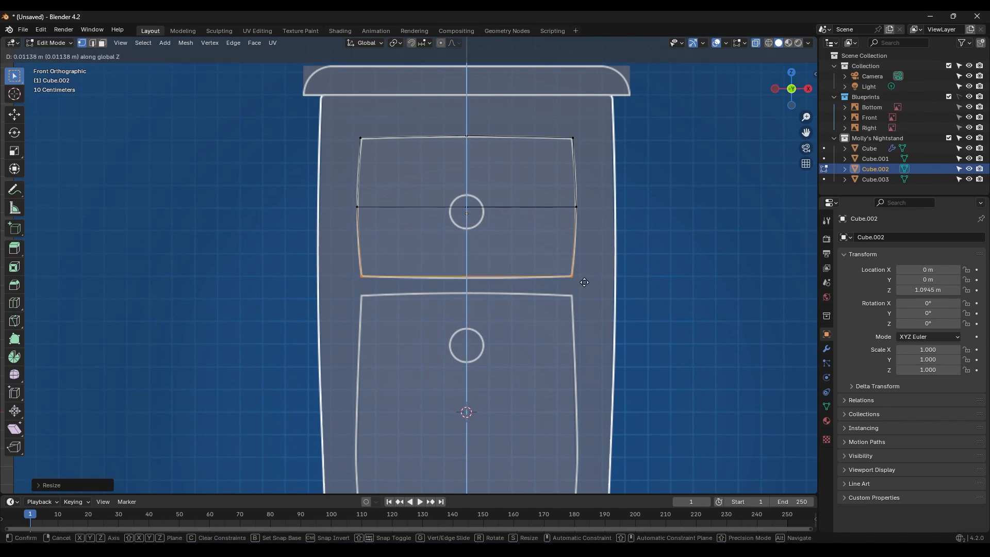
click(584, 283)
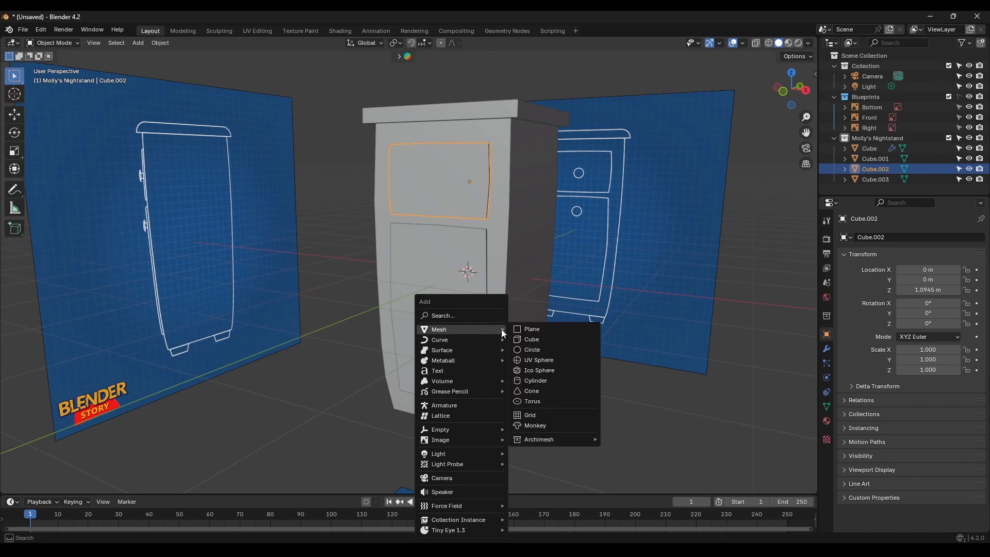
- Add a cube and move it onto the left foot outline in the front view, about X -0.51 m, Z -1.74 m
click(531, 338)
key(KP_1)
shift+middle_drag(550, 330, 596, 256)
key(g)
click(556, 386)
- Scale the new cube's mesh down to the upper width of the foot outline
key(Tab)
key(s)
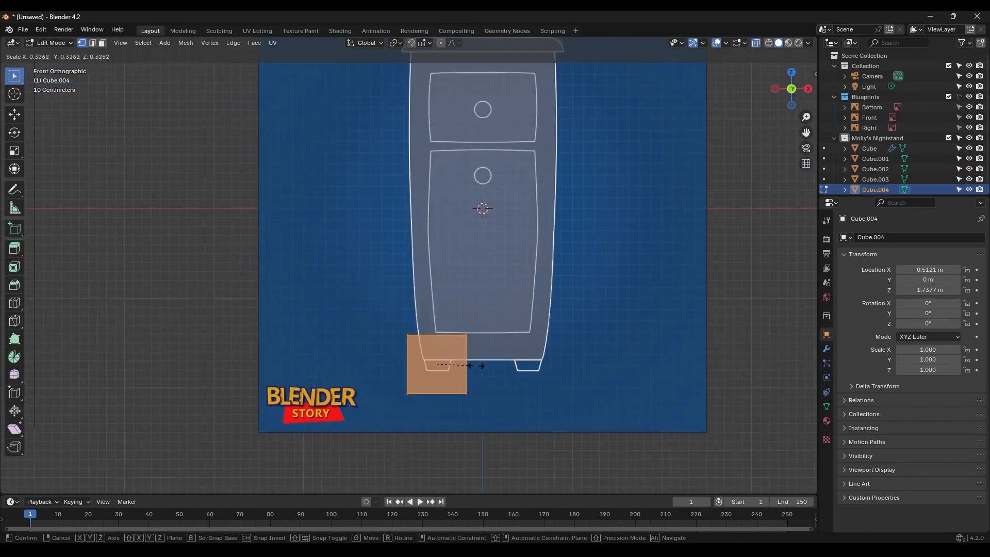
click(456, 368)
scroll(444, 372, up, 12)
key(s)
click(622, 314)
- Lower the foot's top vertices to the body's bottom edge and raise its bottom vertices to the foot outline's lower edge
drag(593, 132, 287, 227)
key(g)
key(z)
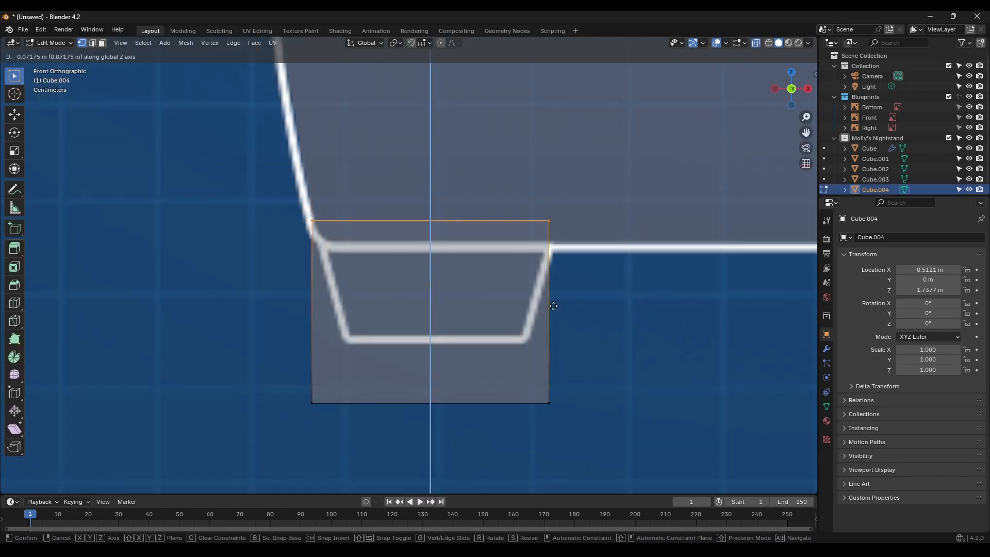
click(556, 321)
drag(608, 329, 274, 448)
key(g)
key(z)
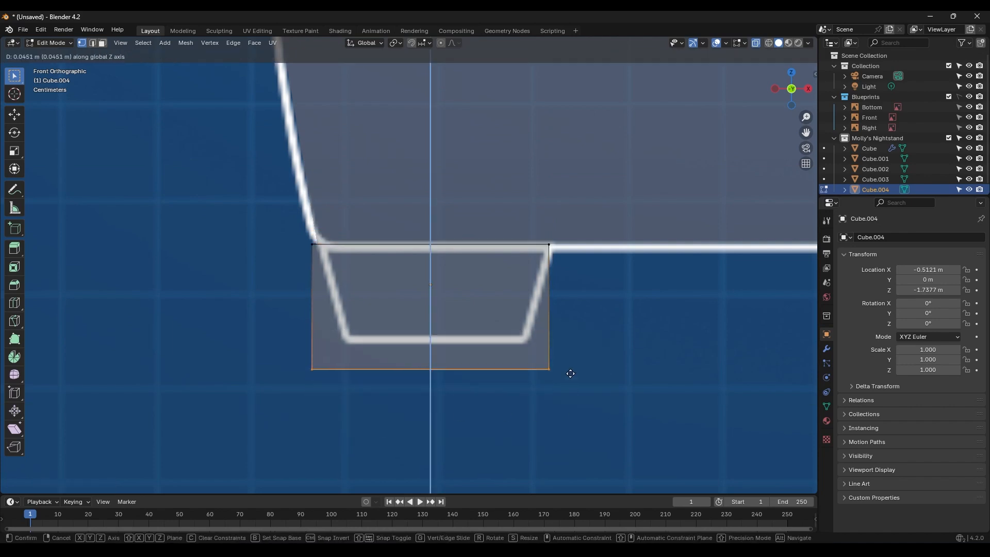
click(573, 355)
- Scale the foot's bottom vertices inward to taper it like the outline
drag(616, 300, 230, 400)
key(s)
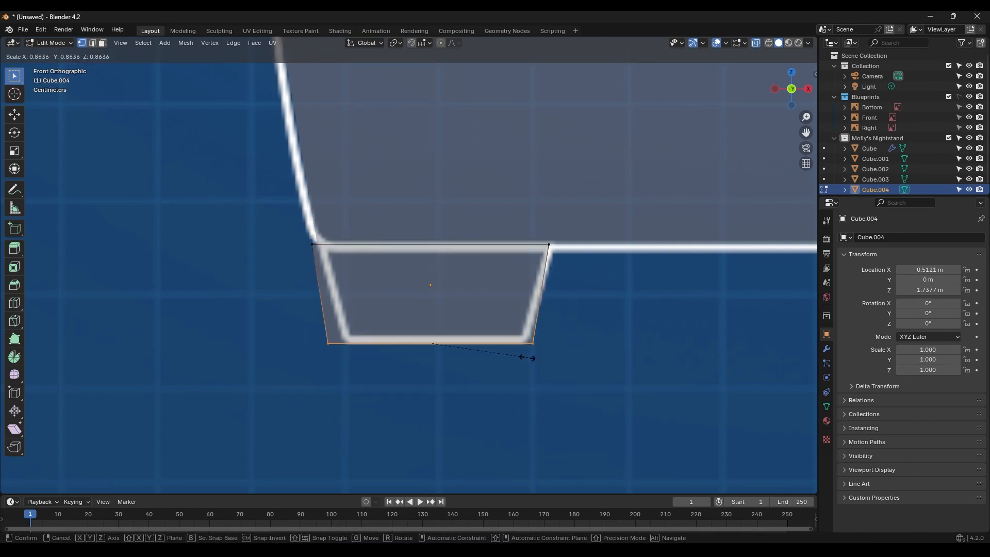
click(514, 357)
- Move the foot's outer side vertices along X to match the slanted outline
key(alt+z)
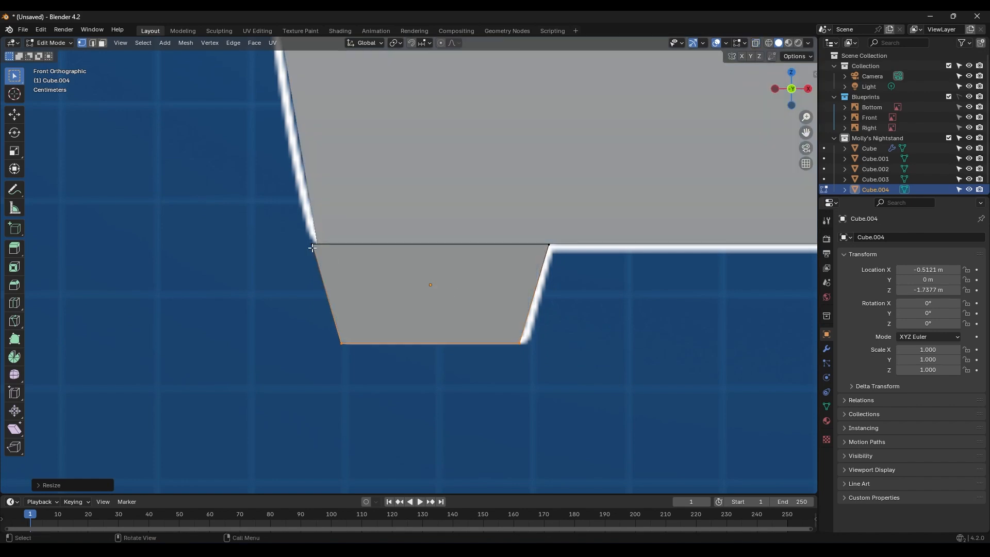
key(alt+z)
drag(273, 207, 355, 356)
key(alt+z)
key(g)
key(x)
click(360, 311)
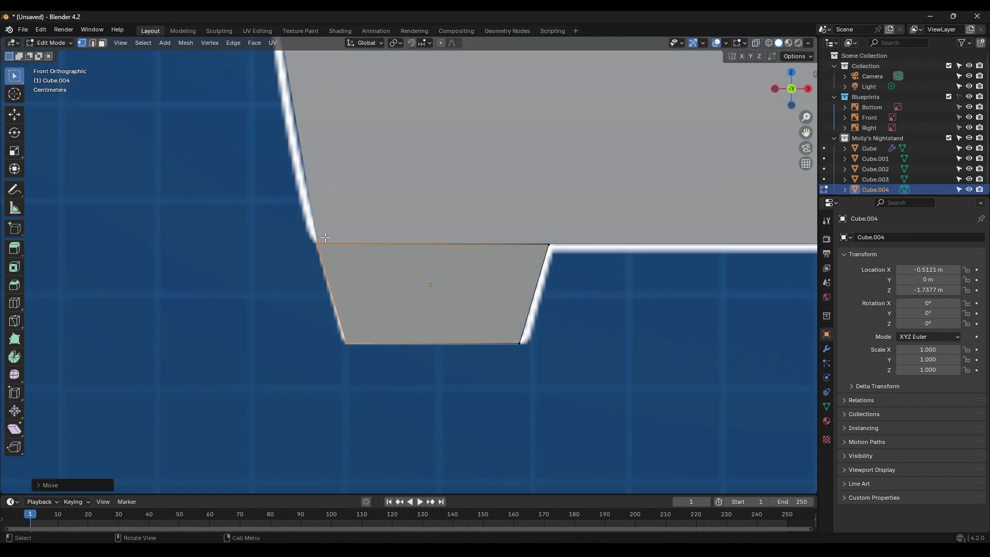
- Widen the foot's bottom vertices slightly and move its inner side vertices along X onto the outline
key(alt+z)
drag(327, 318, 541, 364)
key(alt+z)
key(s)
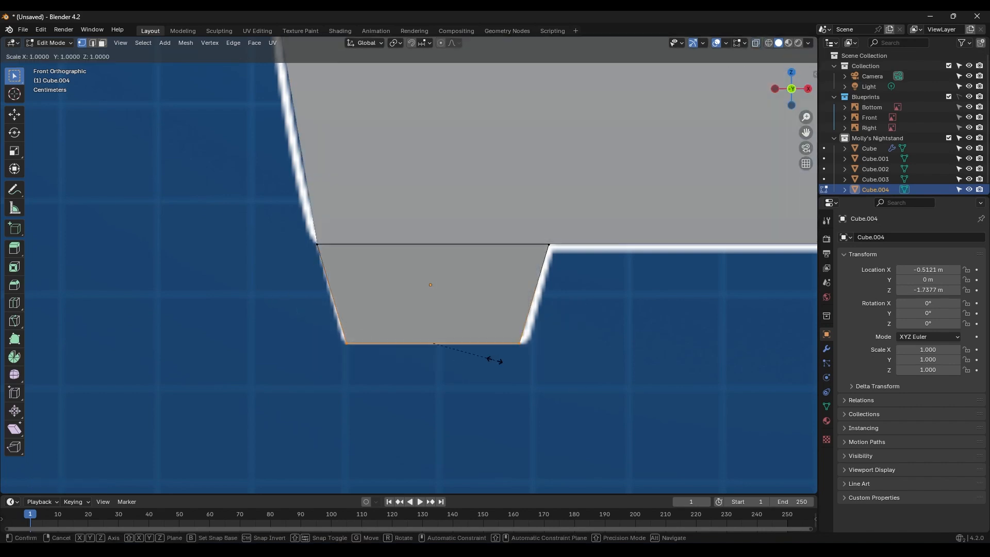
click(500, 361)
drag(486, 222, 572, 401)
key(g)
key(x)
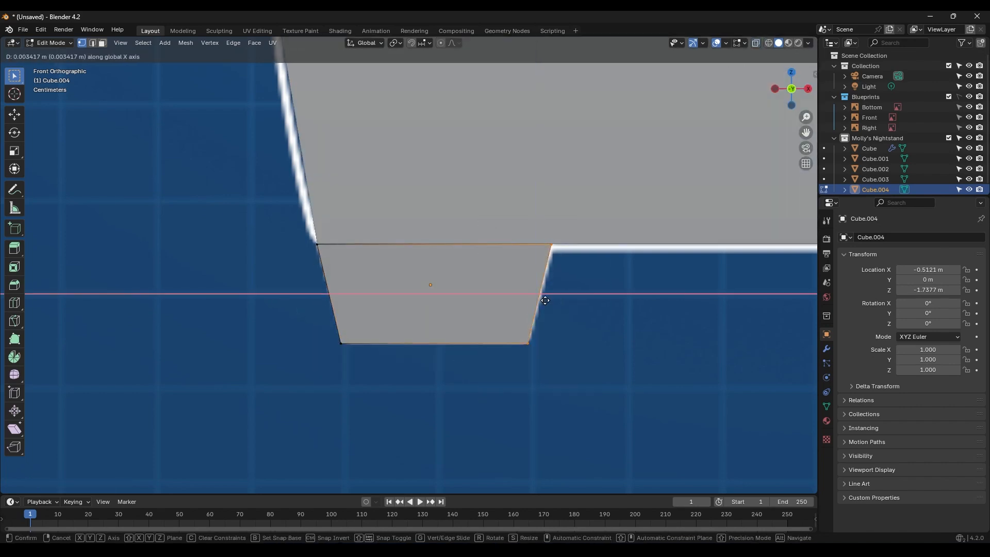
click(545, 300)
- Move the foot along Y in Object Mode to the front foot outline in the right view, about Y -0.44 m
key(Tab)
key(KP_3)
key(g)
key(y)
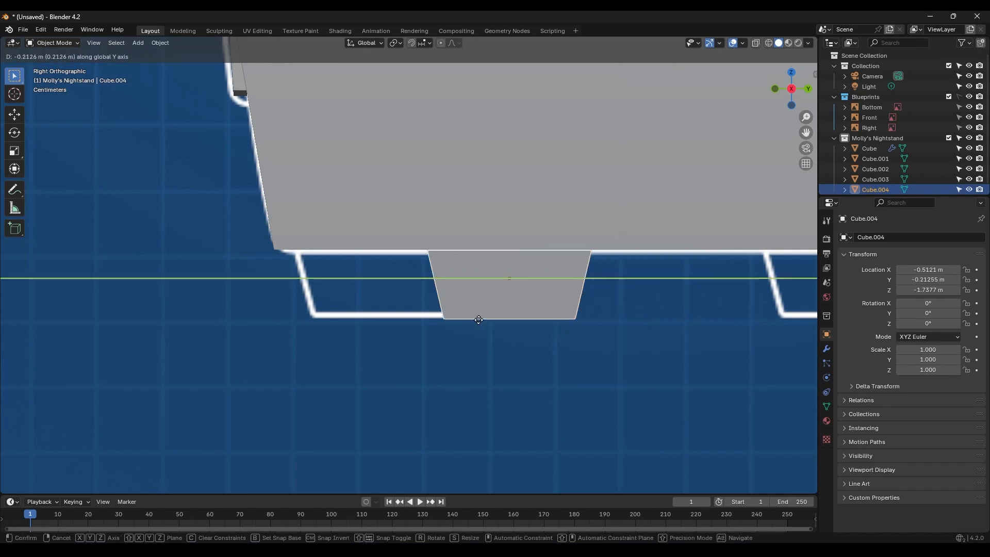
click(375, 310)
- Scale the foot's mesh along Y to the width of the front foot outline and return to Object Mode with X-ray off
key(Tab)
key(s)
key(y)
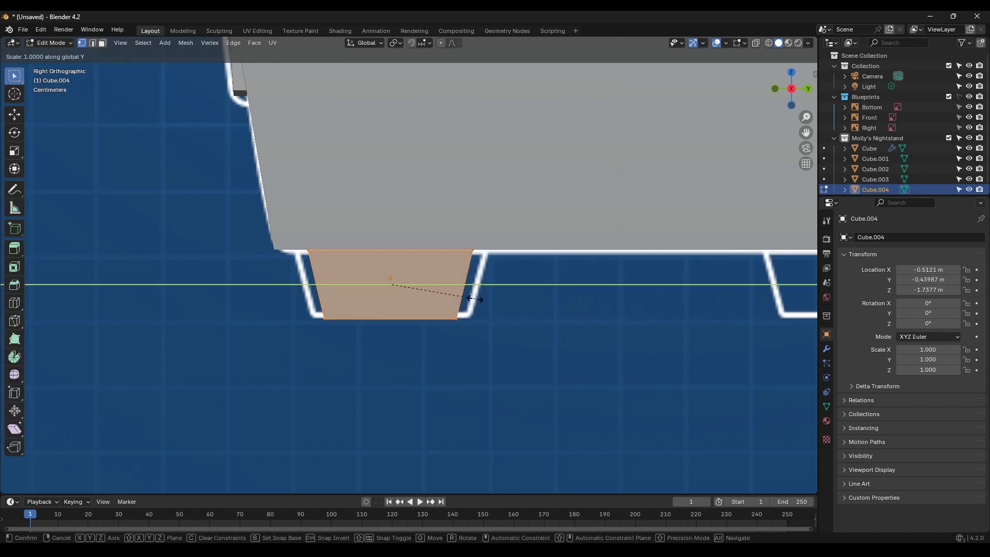
click(493, 301)
key(alt+z)
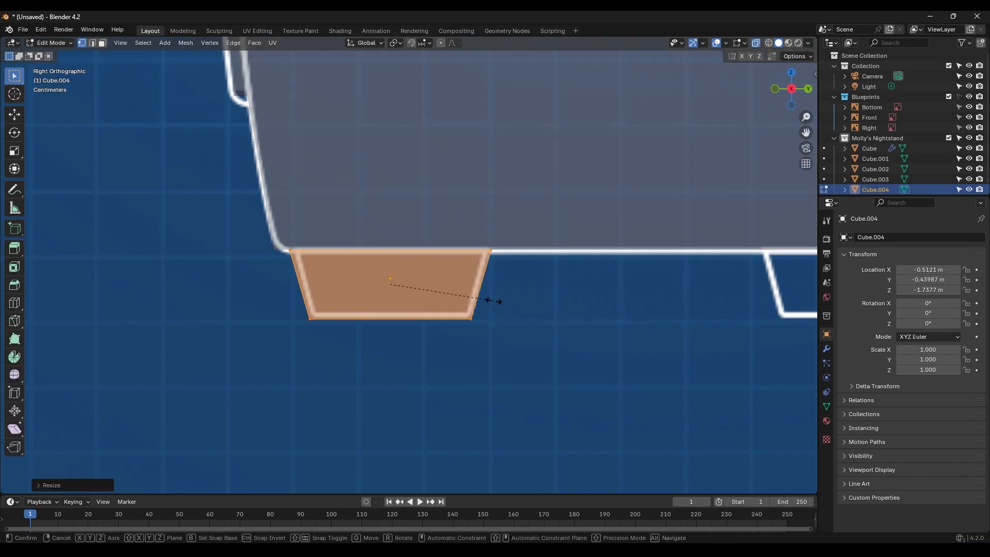
key(s)
key(y)
click(492, 300)
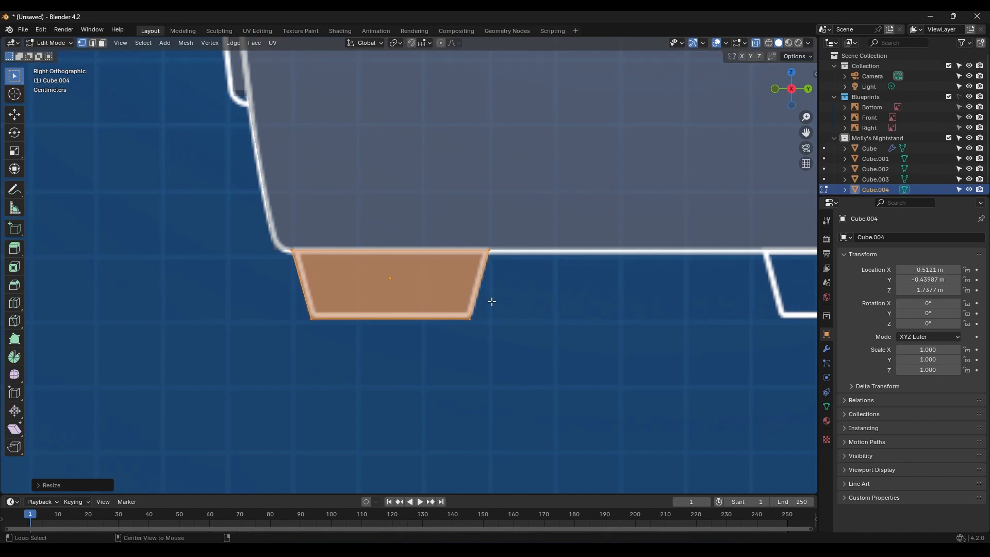
key(alt+z)
middle_drag(532, 327, 583, 402)
scroll(590, 331, down, 5)
ctrl+middle_drag(572, 307, 492, 368)
key(Tab)
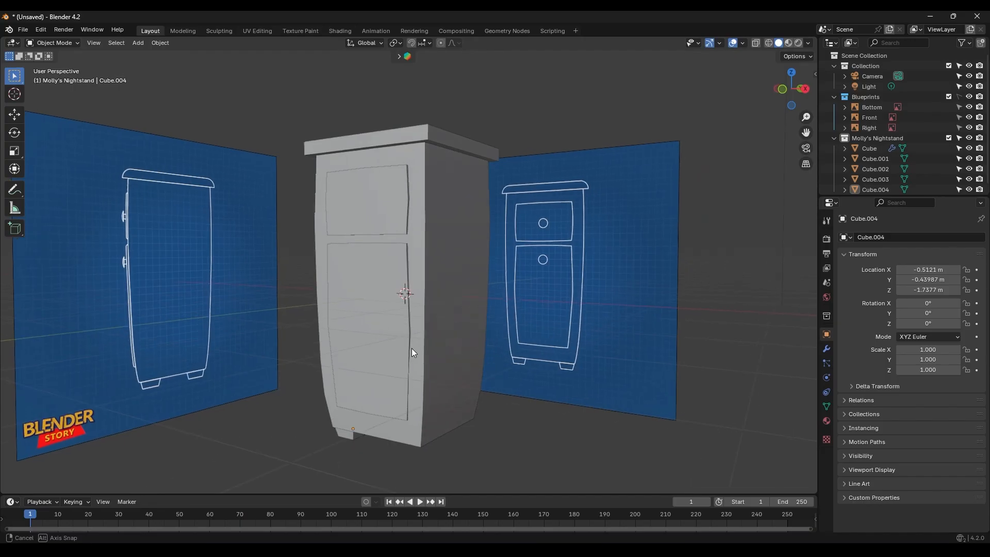
mouse_move(412, 348)
middle_down()
mouse_move(419, 366)
mouse_move(437, 317)
mouse_move(428, 339)
middle_up()
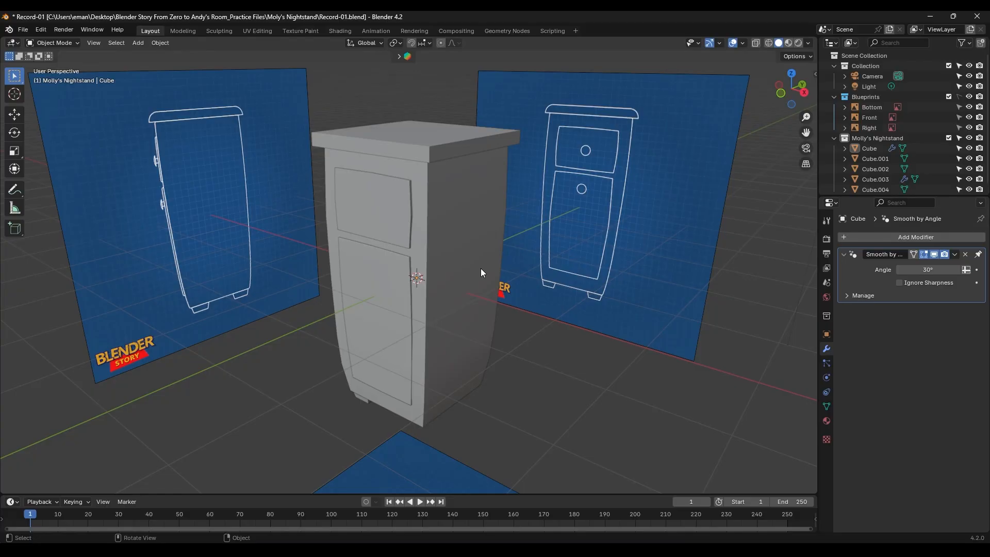
- Select every nightstand part except the main body and hide the selected parts
drag(562, 95, 287, 459)
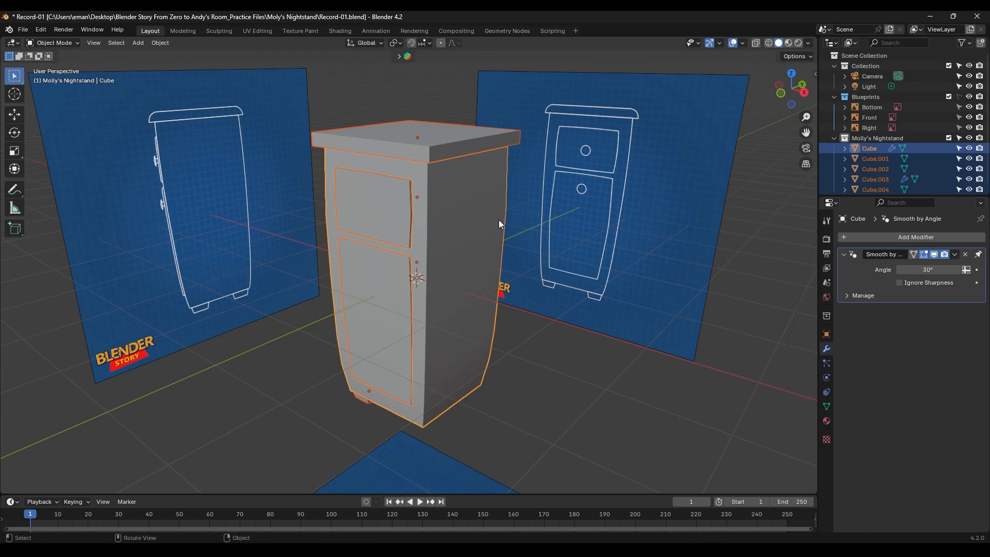
ctrl+drag(534, 194, 396, 349)
key(ctrl+z)
ctrl+drag(510, 217, 453, 321)
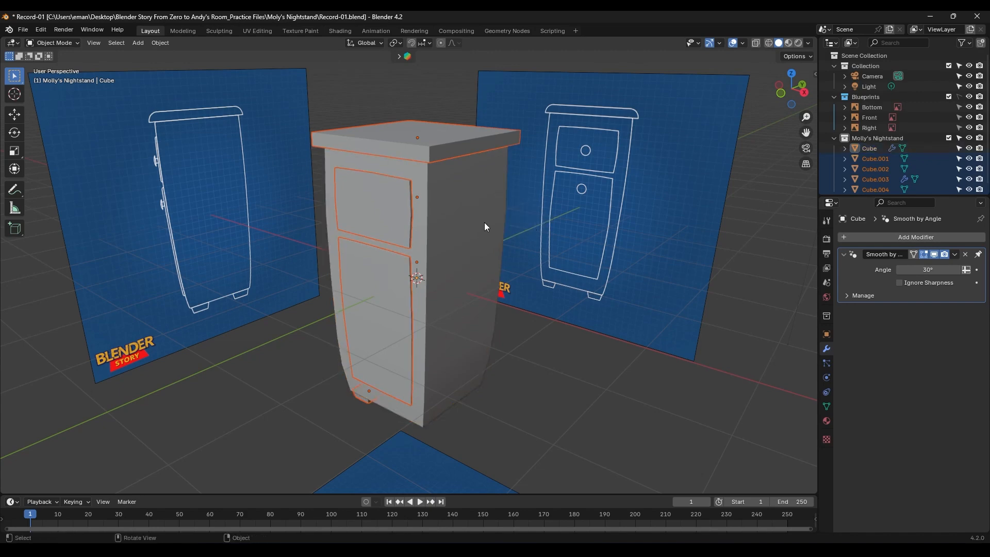
key(h)
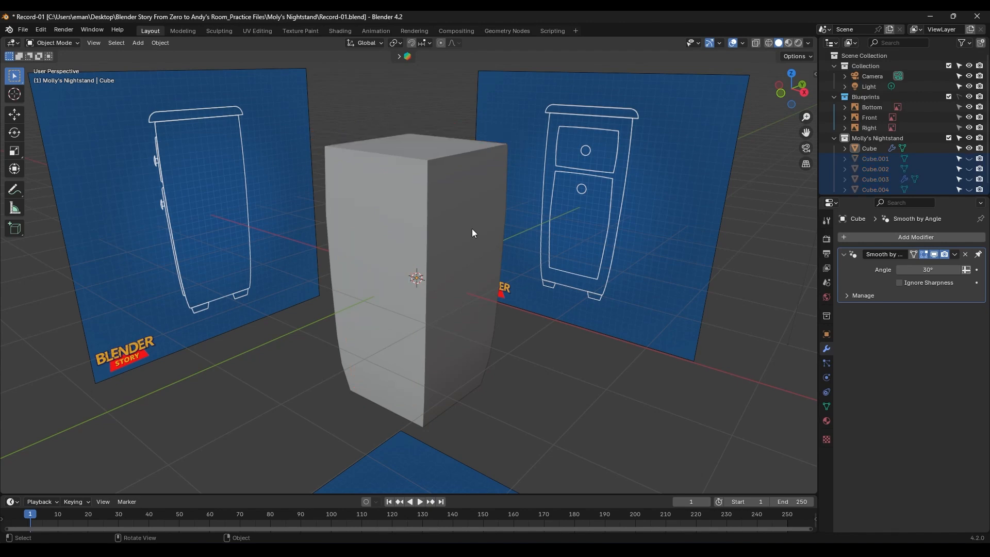
- Add a Bevel modifier to the nightstand's main body
click(450, 206)
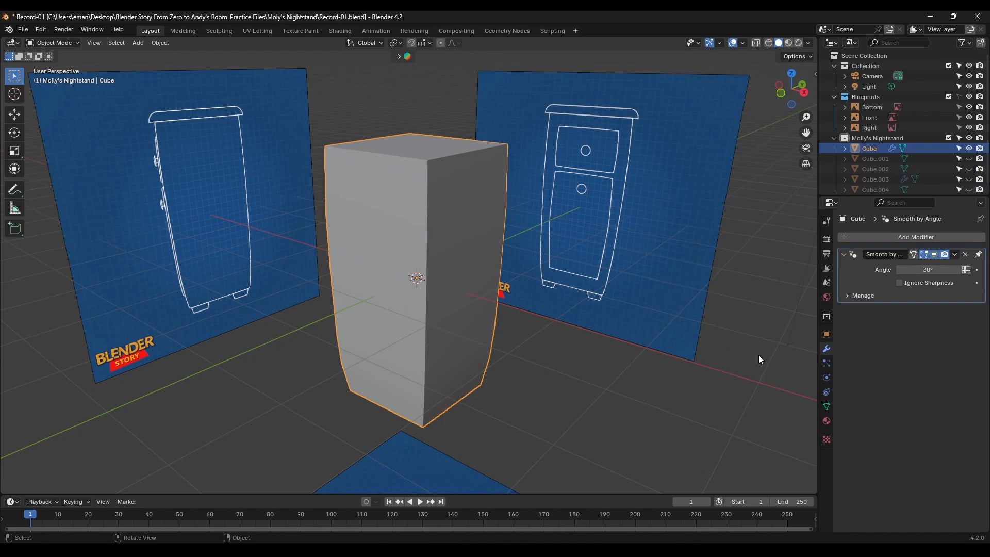
click(916, 237)
mouse_move(912, 241)
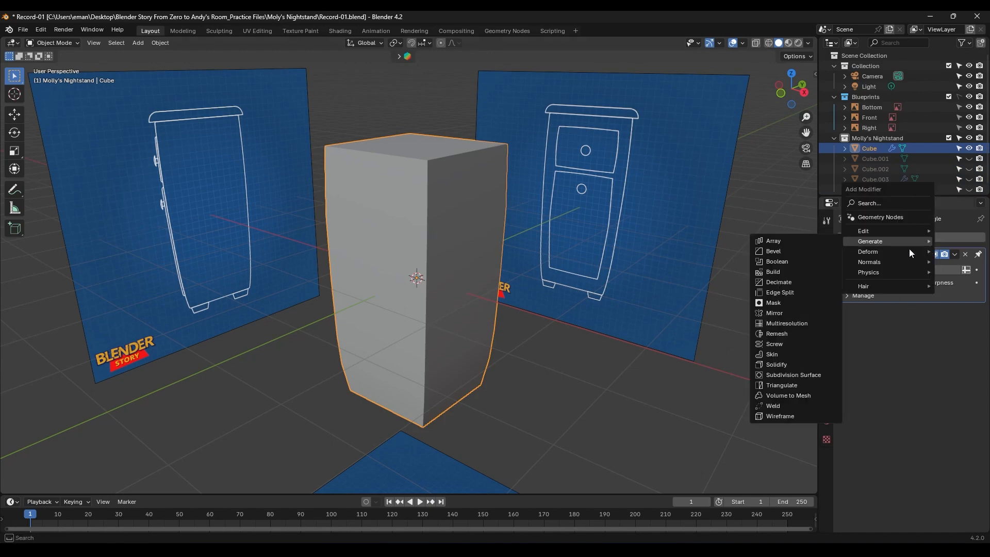
click(793, 252)
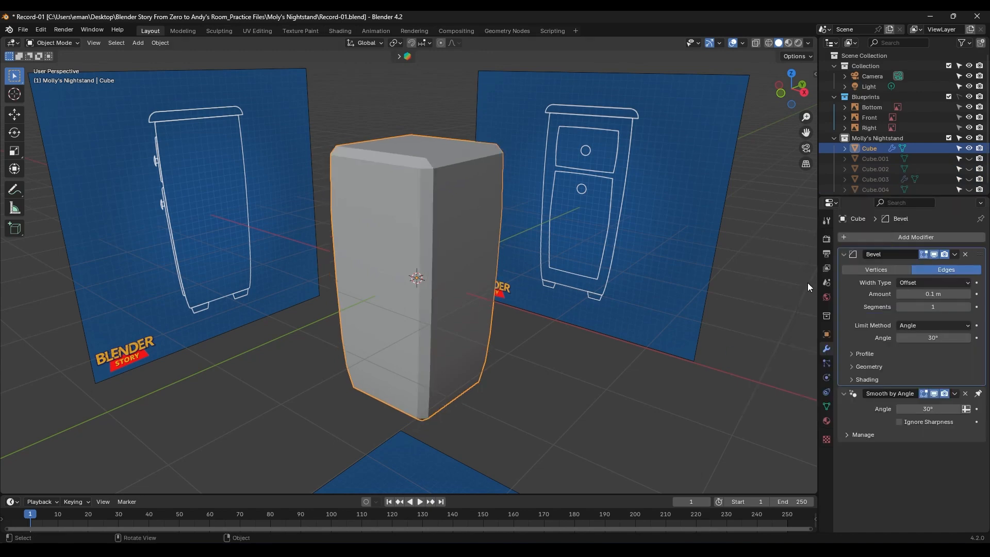
- Apply all transforms to the body and set its Bevel to about 0.162 m with 3 segments
click(827, 334)
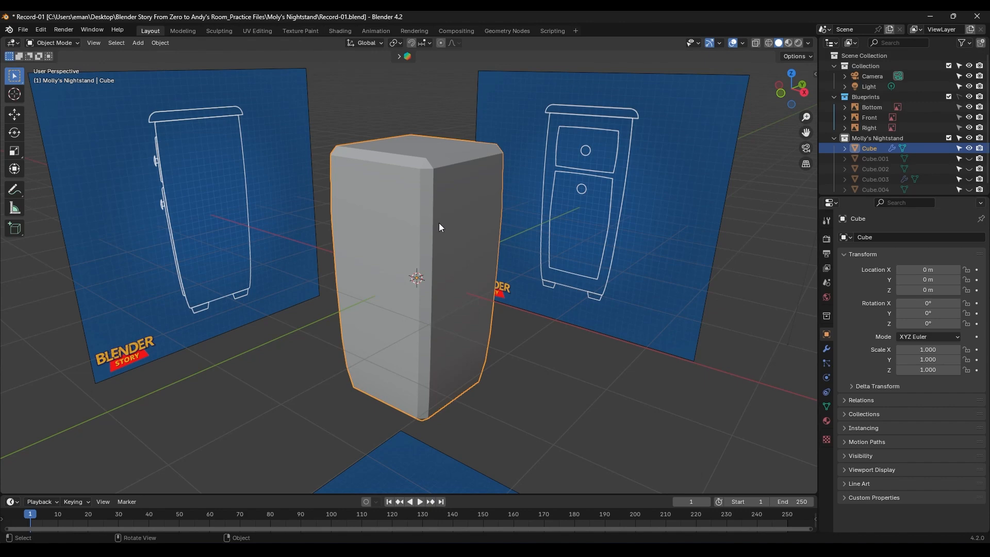
key(ctrl+a)
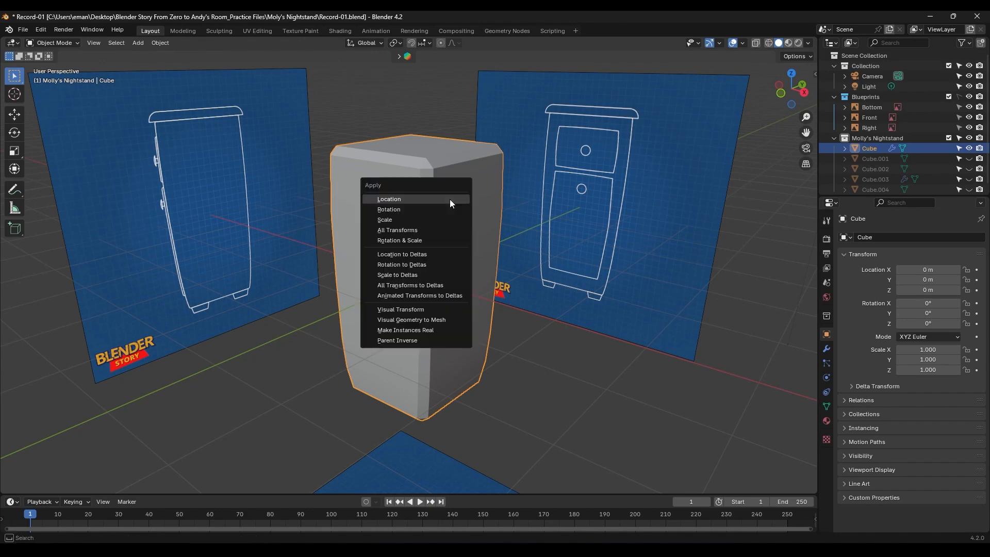
click(454, 230)
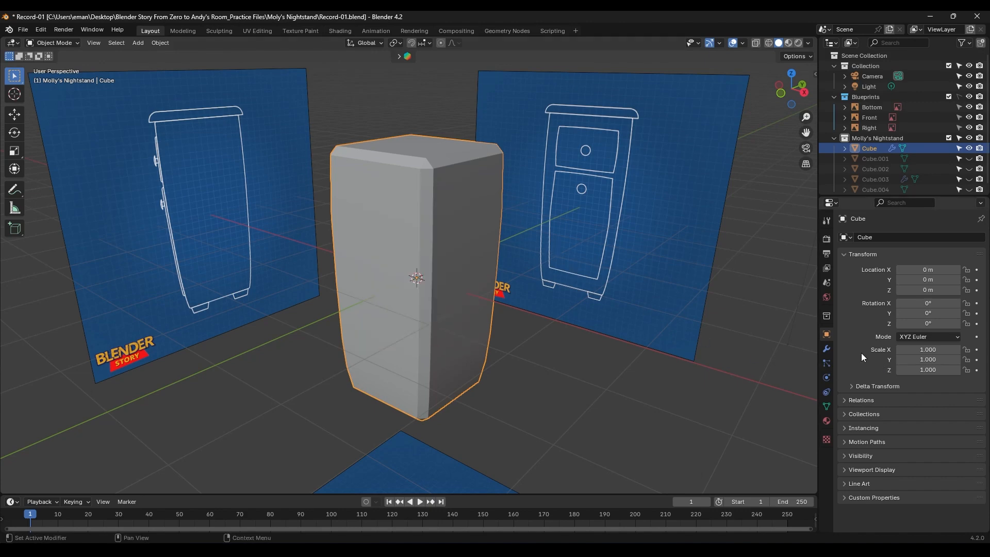
click(827, 349)
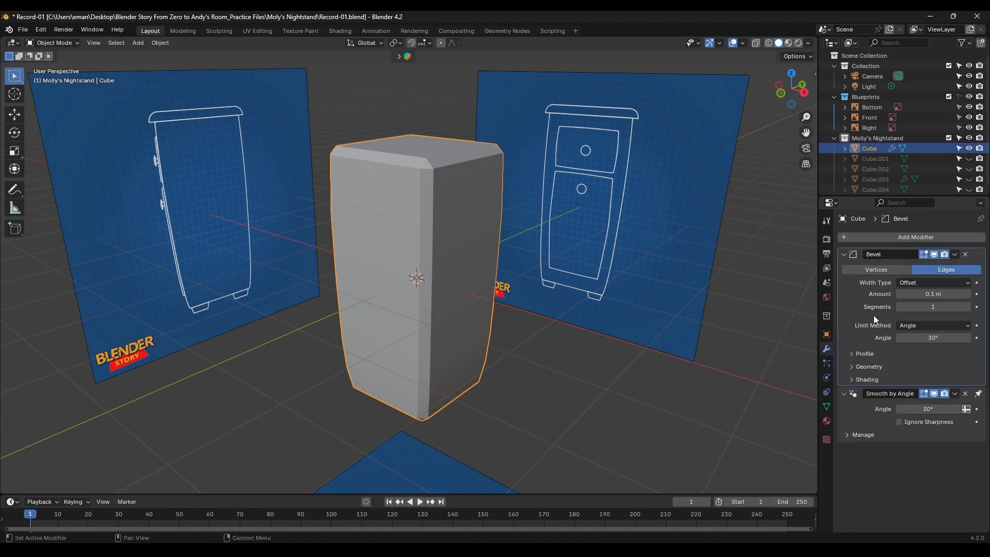
drag(908, 307, 943, 293)
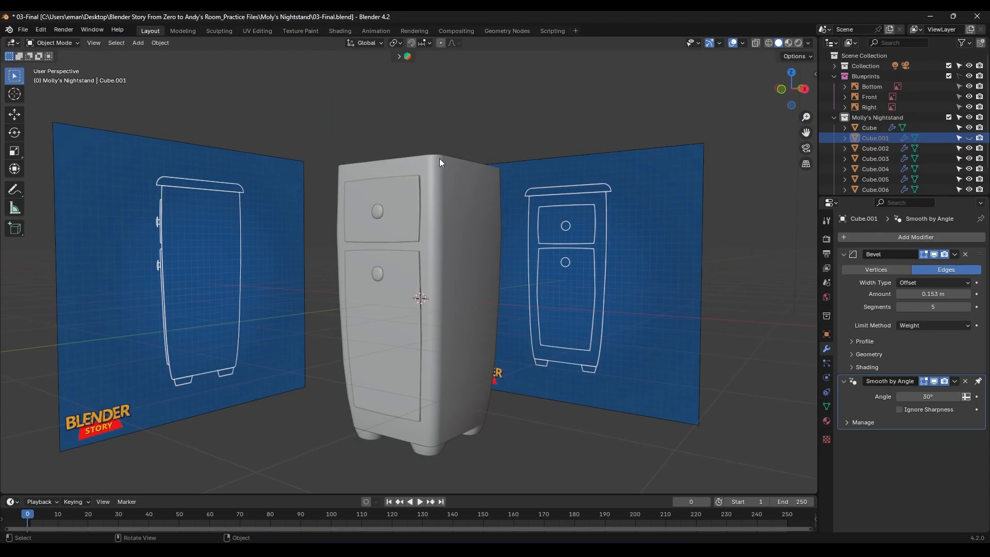
middle_drag(440, 159, 439, 200)
scroll(463, 160, up, 5)
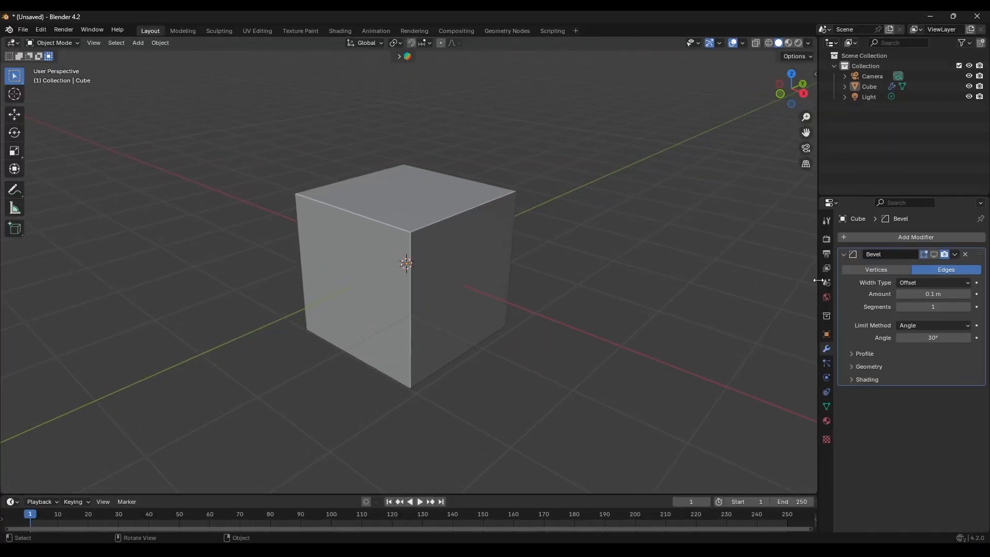
- Try the Bevel angle limit on the separate demo cube at 90° and at 89.99°
drag(927, 294, 930, 293)
click(931, 337)
text(90)
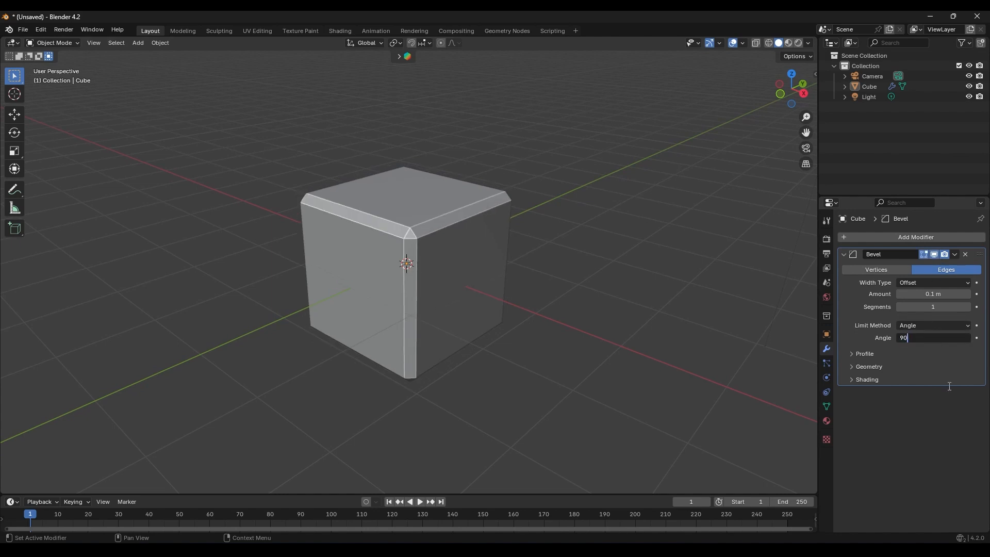
key(Return)
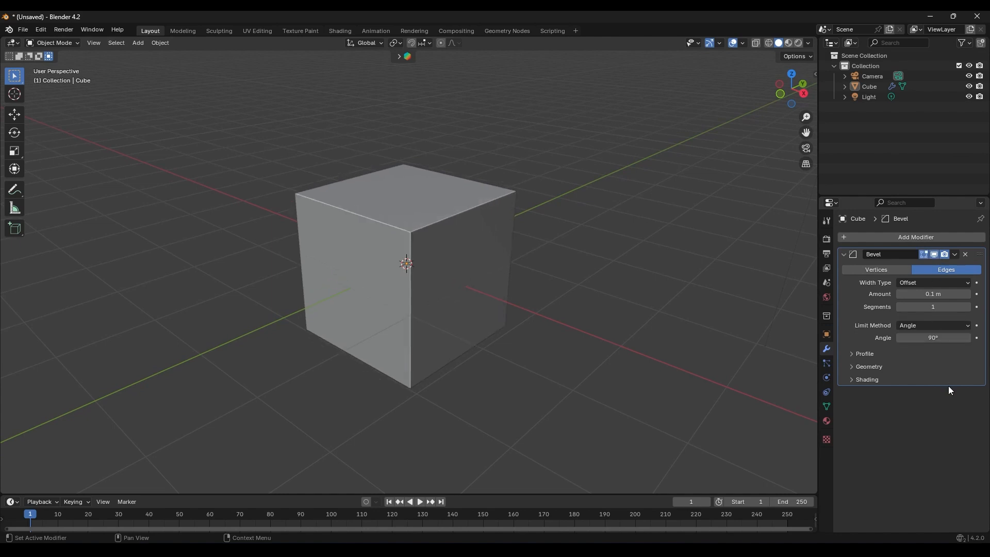
click(923, 341)
text(89.99)
key(Return)
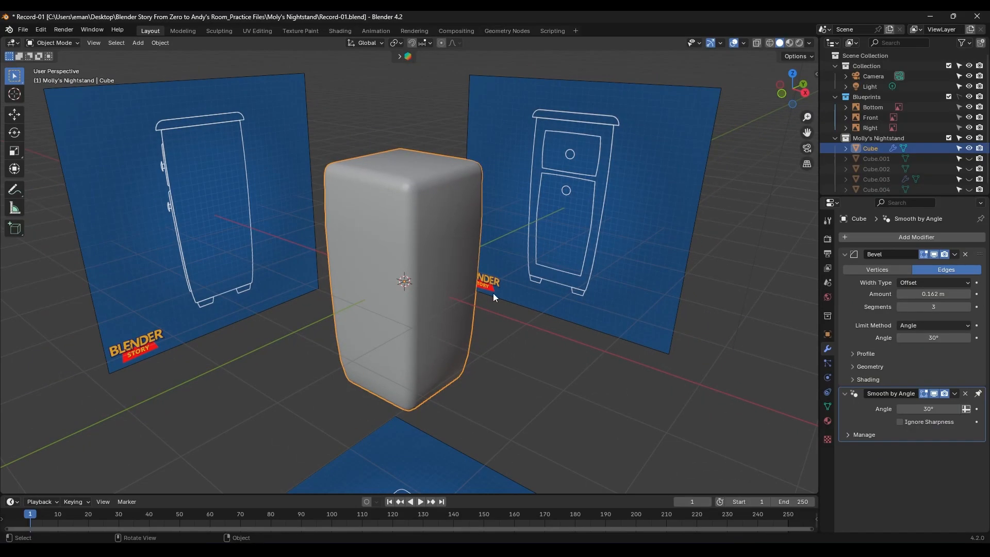
- Limit the body's Bevel by Weight and select its four vertical corner edge loops in Edit Mode
click(962, 326)
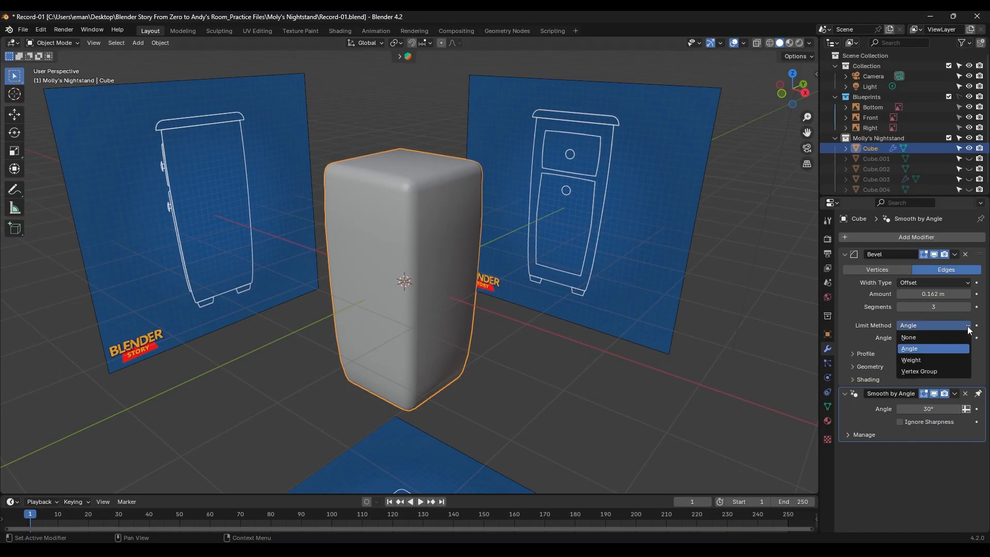
click(946, 360)
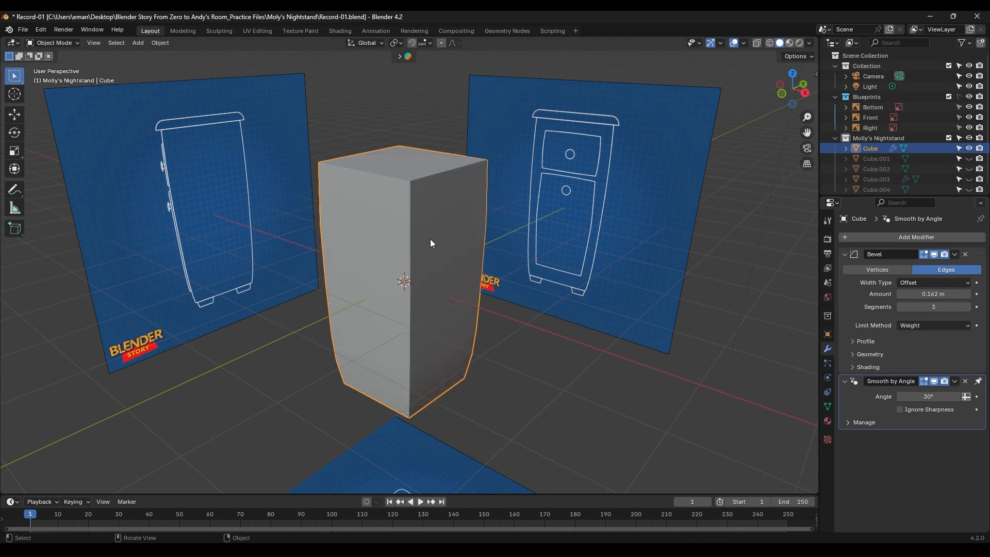
key(Tab)
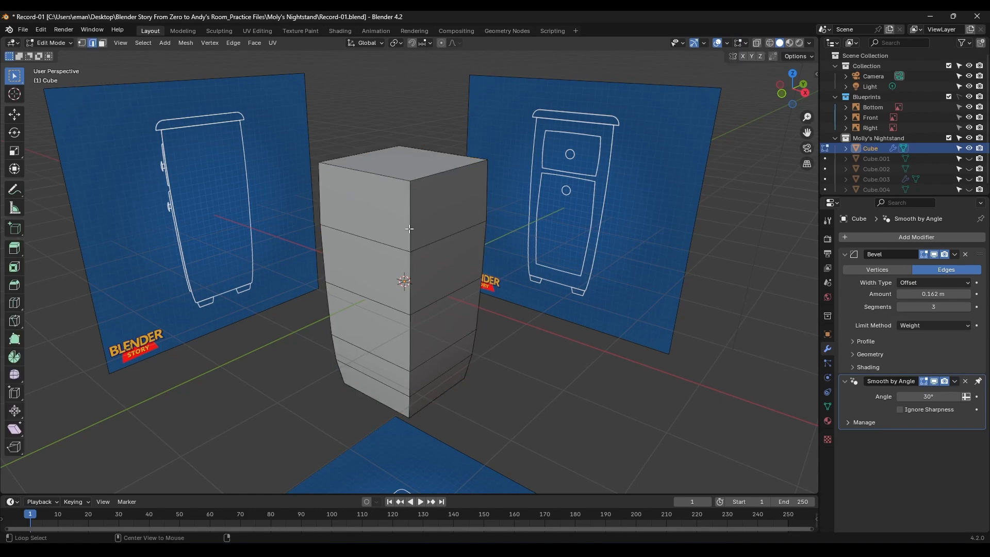
alt+click(409, 229)
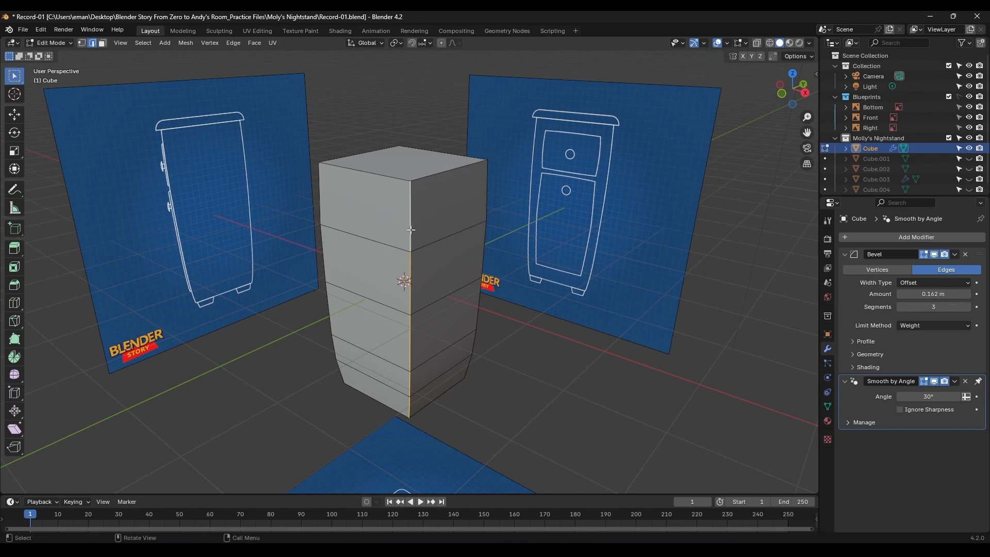
alt+click(407, 251)
alt+click(410, 222)
alt+click(321, 203)
middle_drag(321, 204, 474, 276)
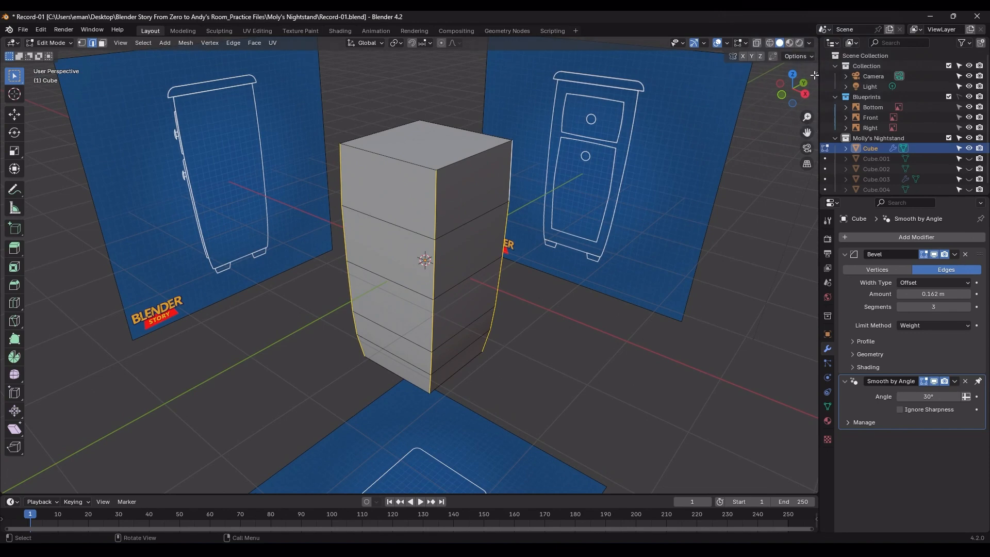
- Set the edge Mean Bevel Weight of the four vertical corner loops to 1.00
click(818, 77)
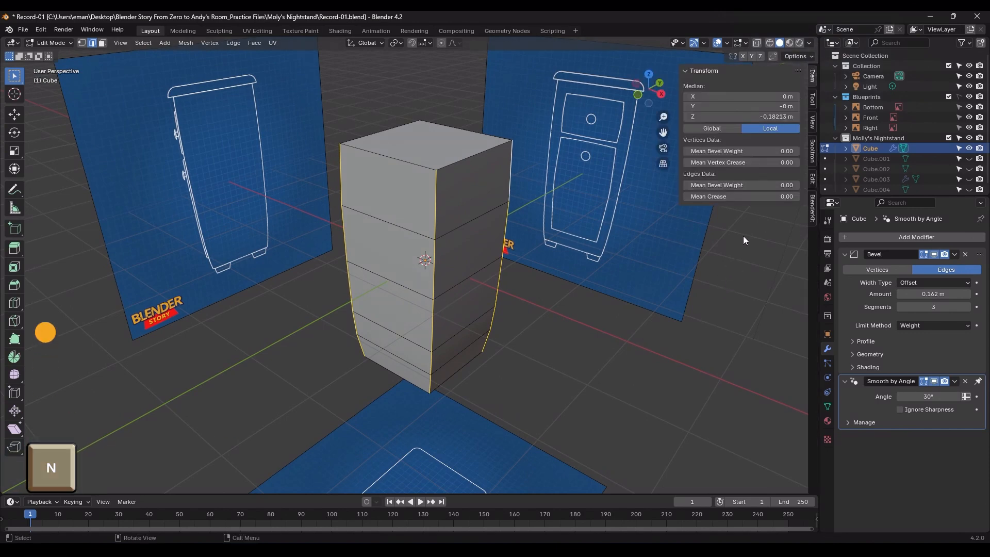
key(n)
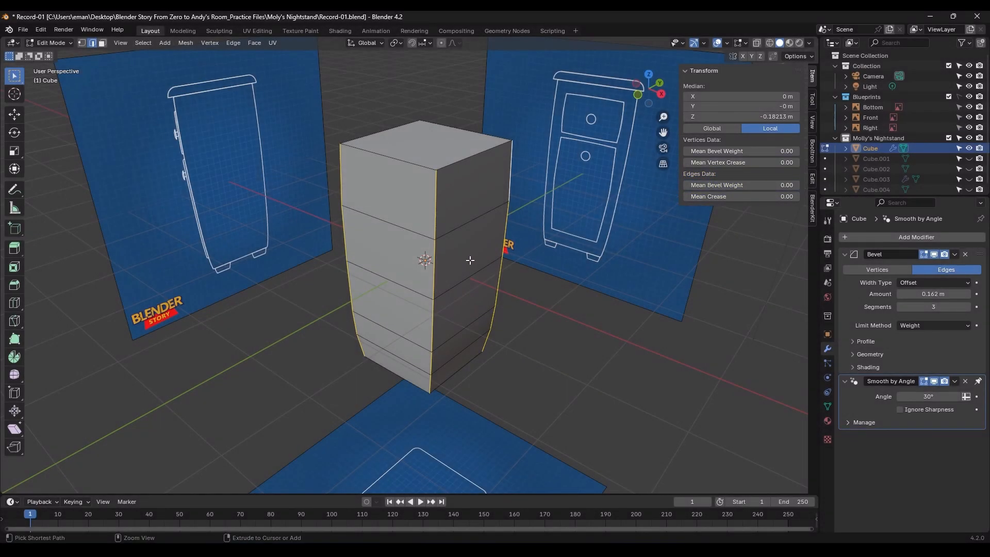
scroll(492, 206, up, 3)
shift+middle_drag(493, 206, 490, 232)
scroll(480, 247, up, 1)
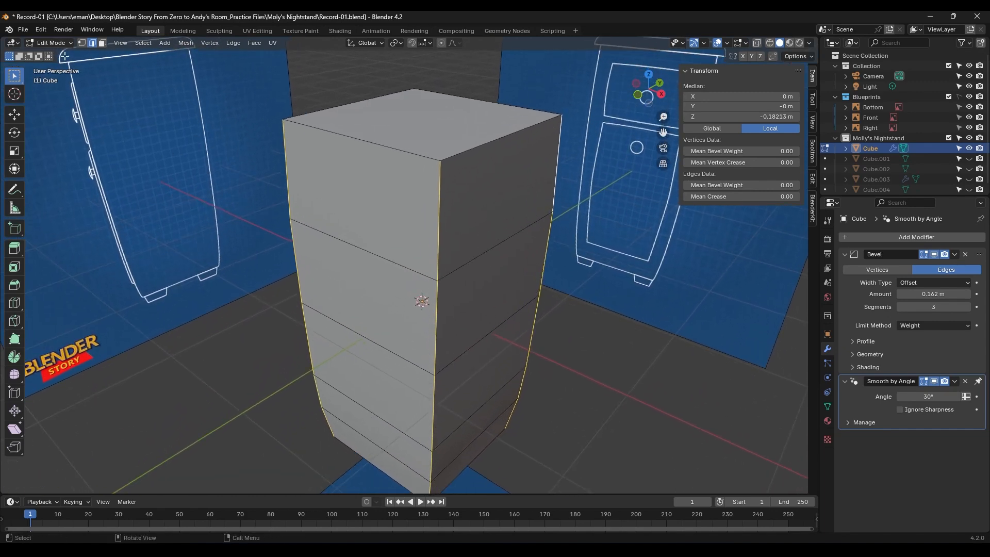
key(Tab)
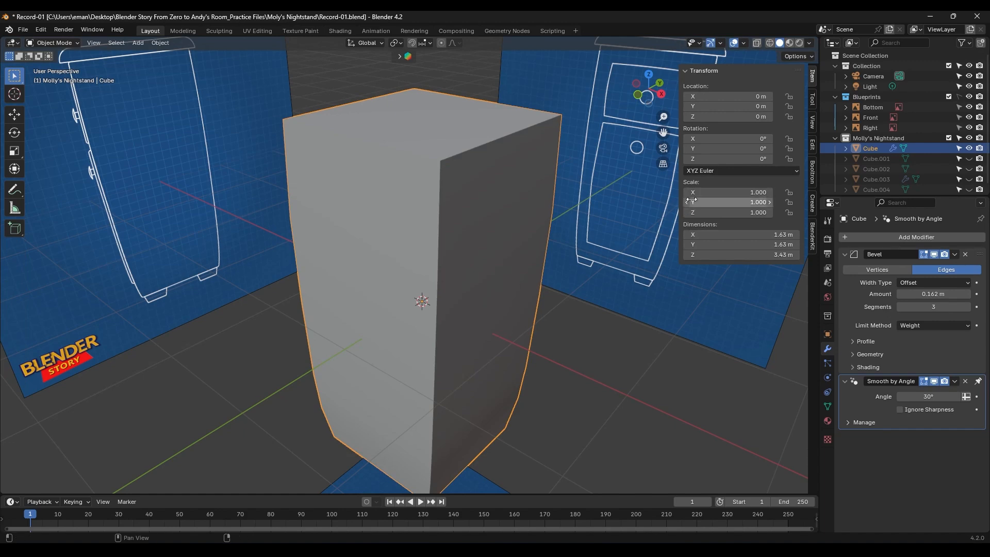
key(Tab)
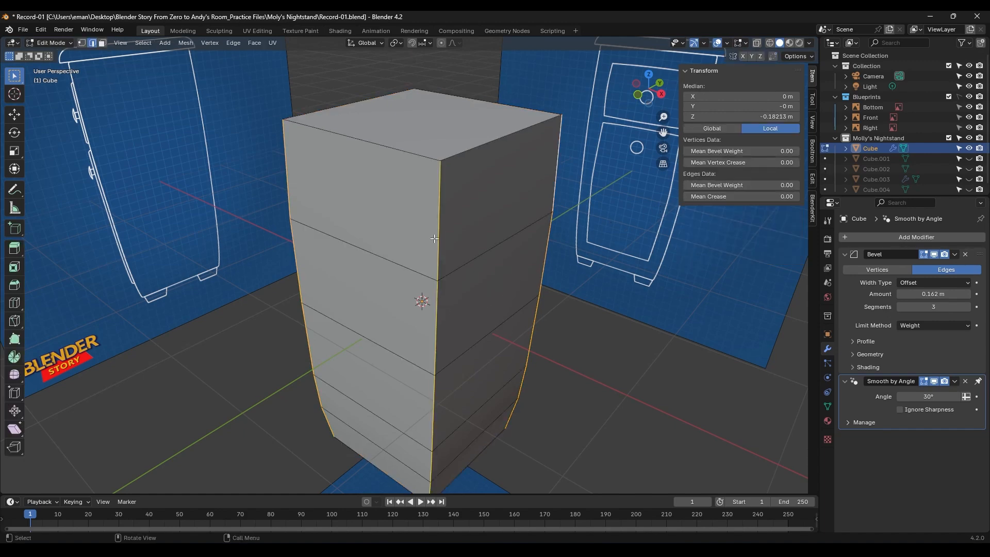
drag(726, 188, 786, 187)
middle_drag(567, 268, 492, 305)
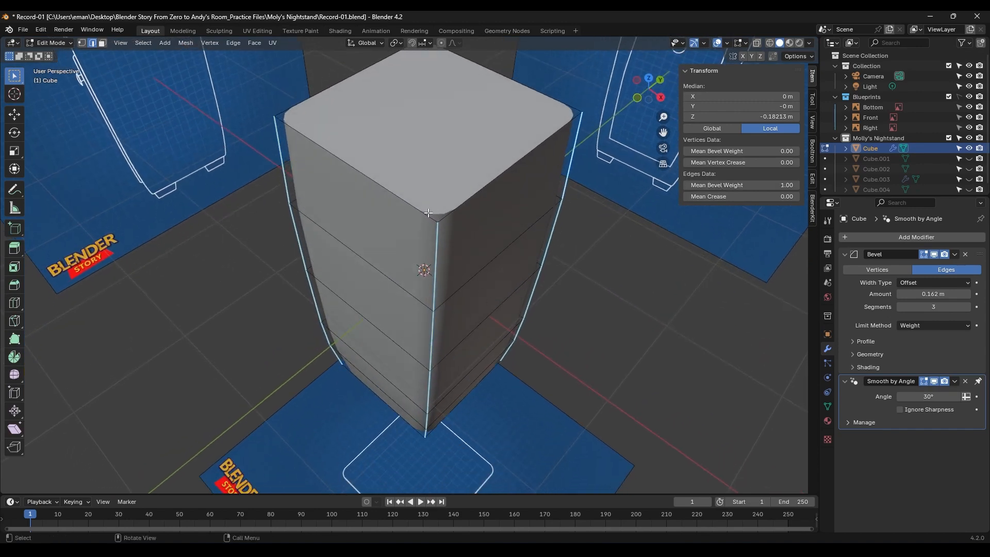
- Raise the body's Bevel segments to 5 for rounder corners
click(967, 307)
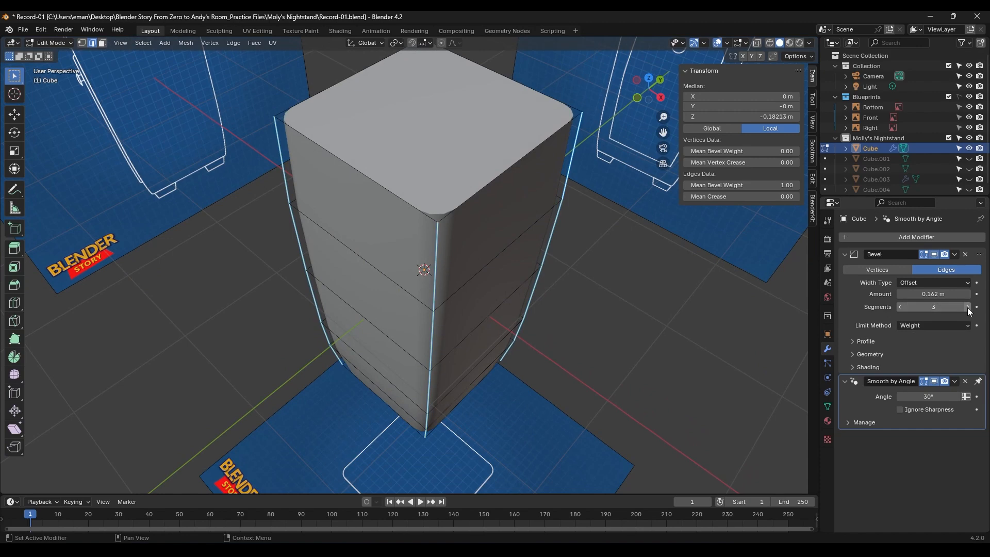
click(967, 307)
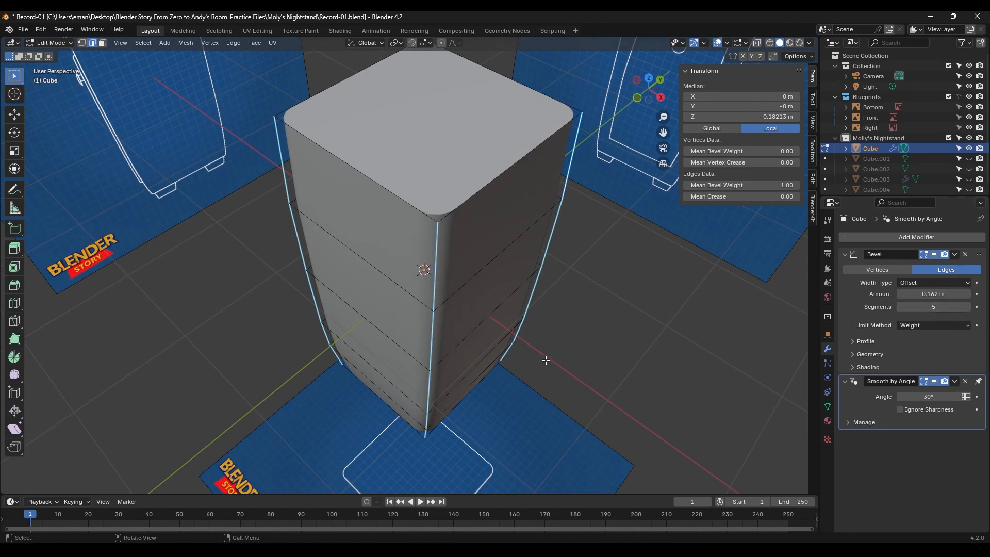
middle_drag(502, 338, 487, 289)
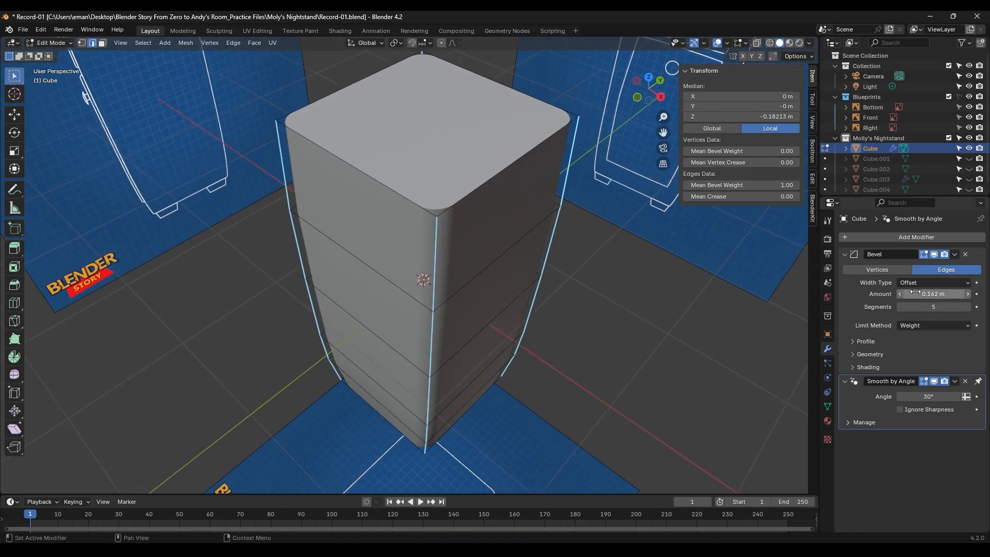
- Try raising the edge bevel weight on the perimeter edges of the body's top and bottom faces
middle_drag(450, 303, 478, 265)
alt+click(470, 187)
shift+click(480, 76)
scroll(479, 75, down, 1)
shift+middle_drag(507, 394, 508, 92)
shift+click(393, 324)
shift+click(508, 325)
shift+click(510, 414)
shift+click(403, 424)
middle_drag(402, 423, 462, 329)
drag(742, 185, 776, 185)
key(Tab)
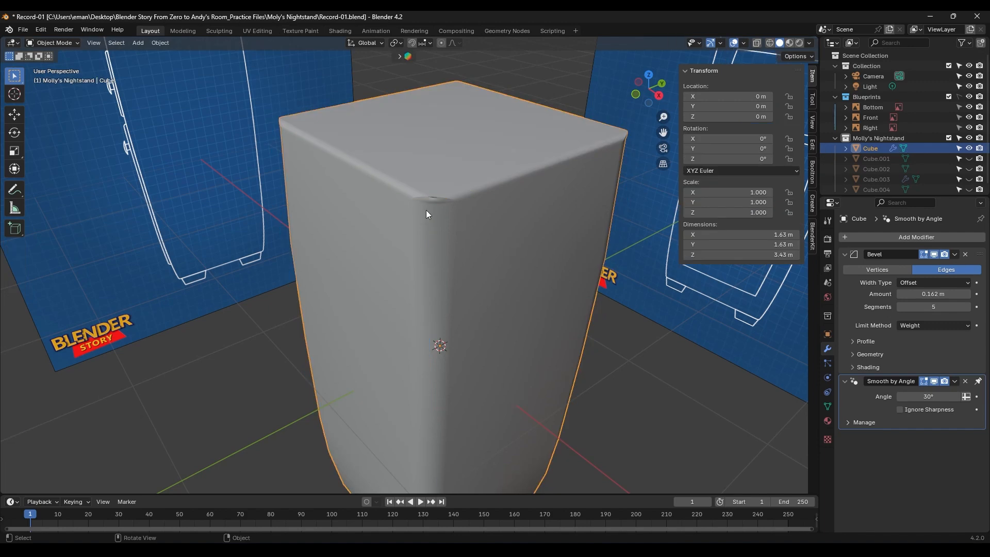
- Reset the edge Mean Bevel Weight of the body's top and bottom perimeter edges to 0
key(Tab)
click(747, 183)
text(0)
key(Return)
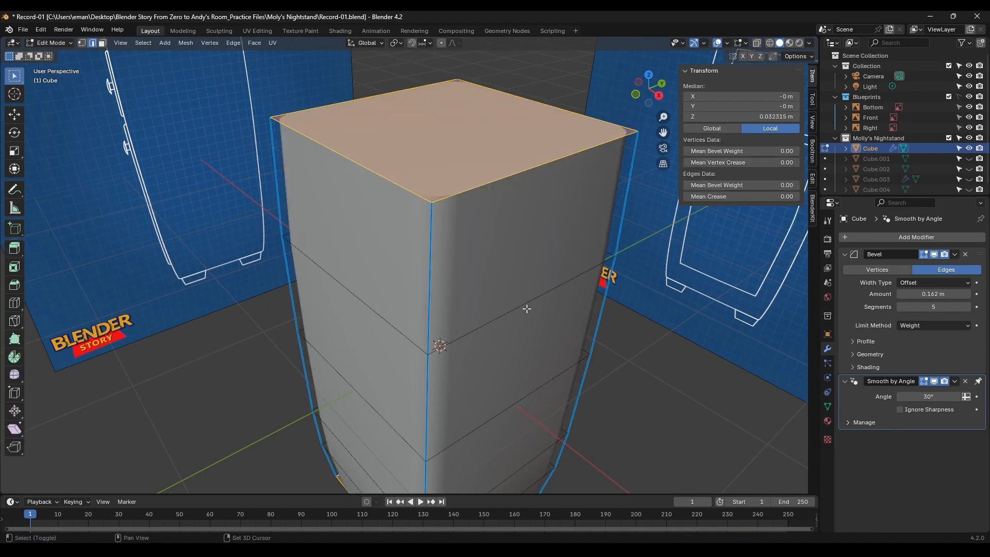
- Add a second Bevel modifier to the body with an amount of about 0.051 m and 2 segments
shift+middle_drag(528, 310, 530, 277)
scroll(515, 322, down, 2)
shift+middle_drag(470, 322, 475, 285)
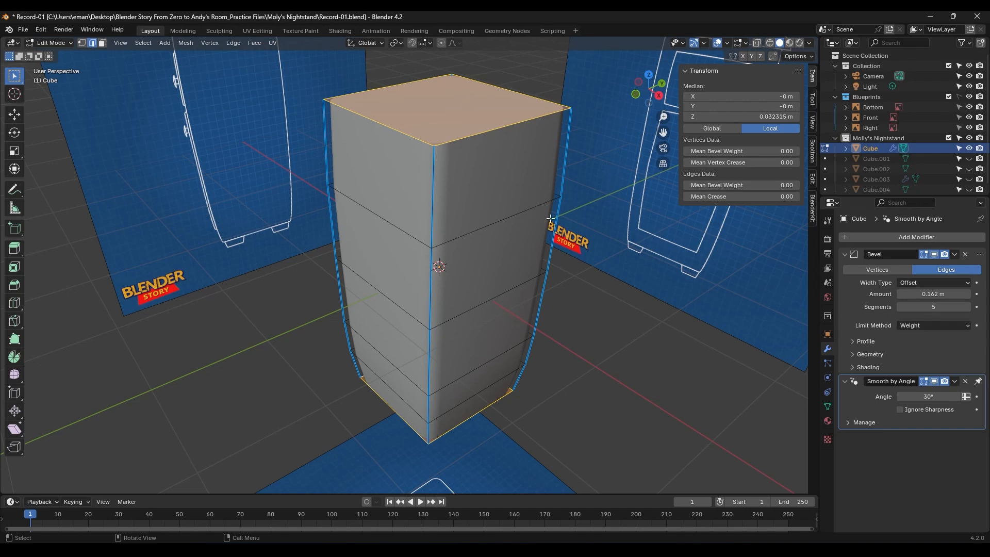
click(898, 241)
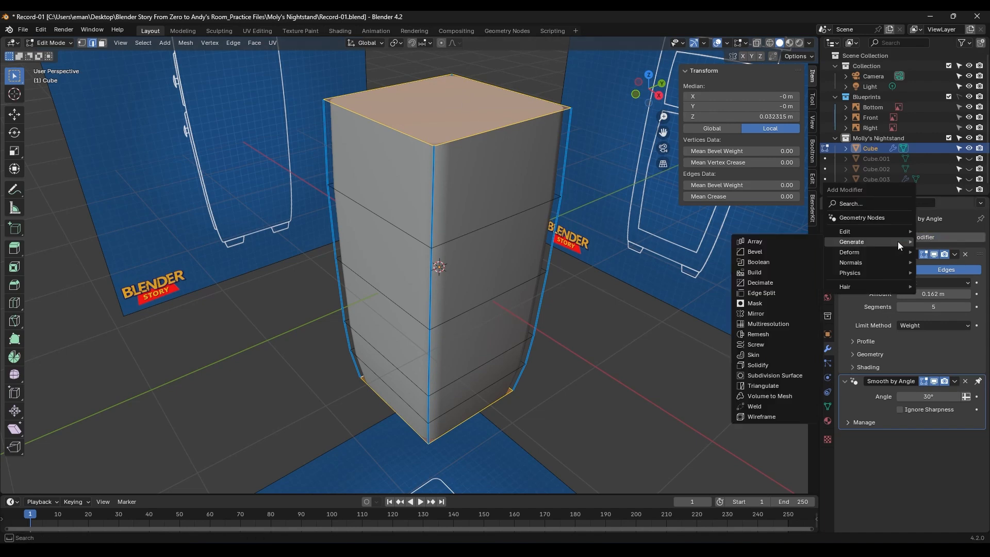
click(772, 252)
click(844, 254)
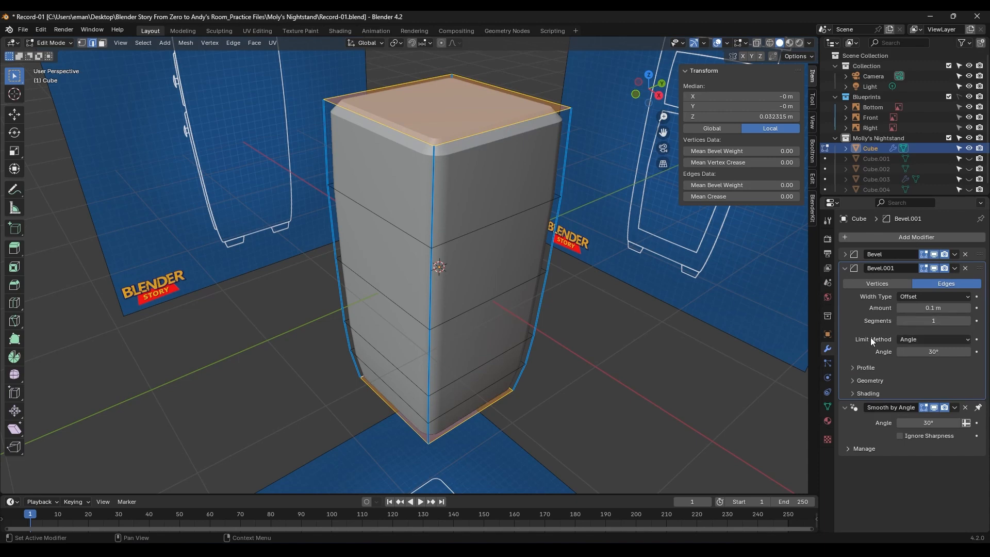
drag(933, 308, 908, 307)
click(968, 321)
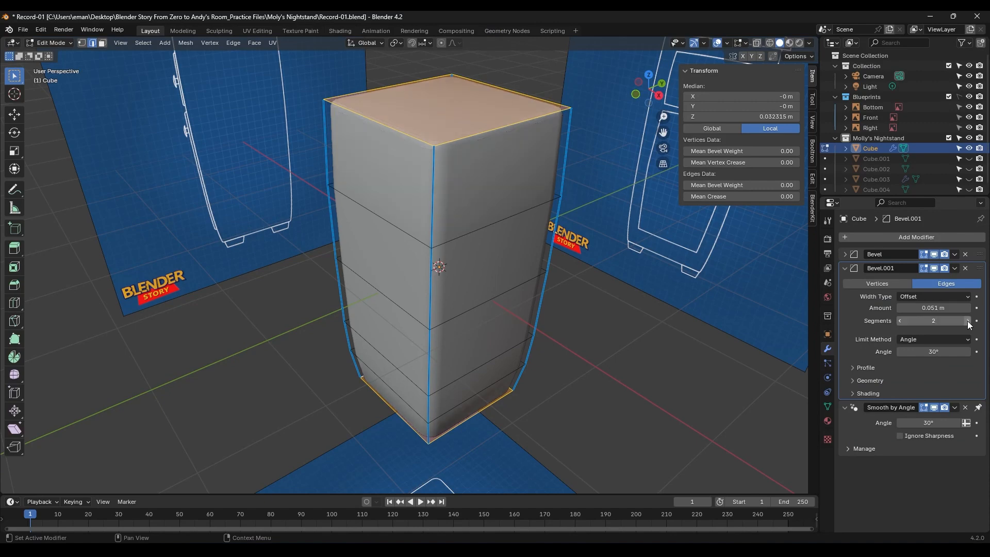
- Set the body's second Bevel modifier to an amount of about 0.018 m and 3 segments
key(Tab)
mouse_move(923, 308)
mouse_down()
mouse_move(936, 307)
mouse_move(904, 308)
mouse_up()
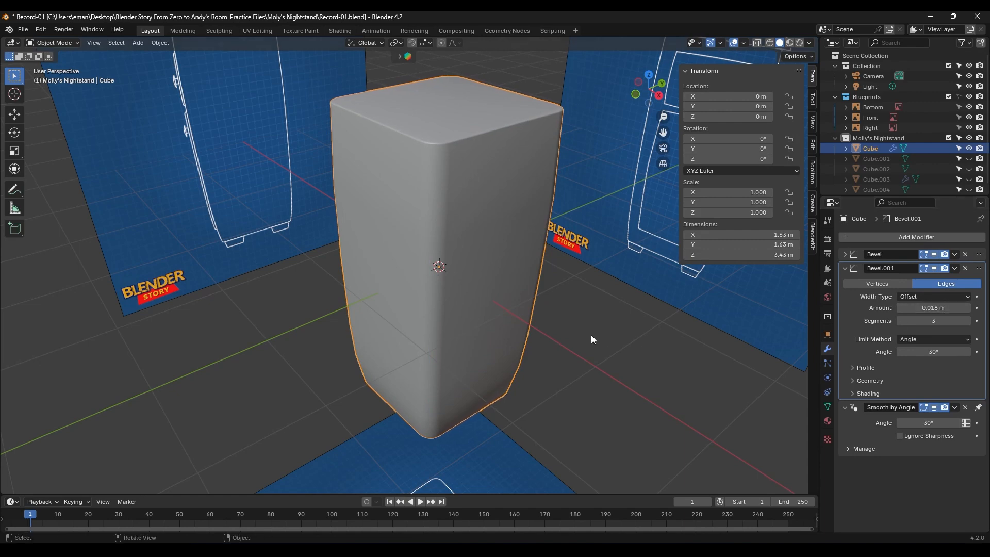
shift+middle_drag(591, 335, 613, 352)
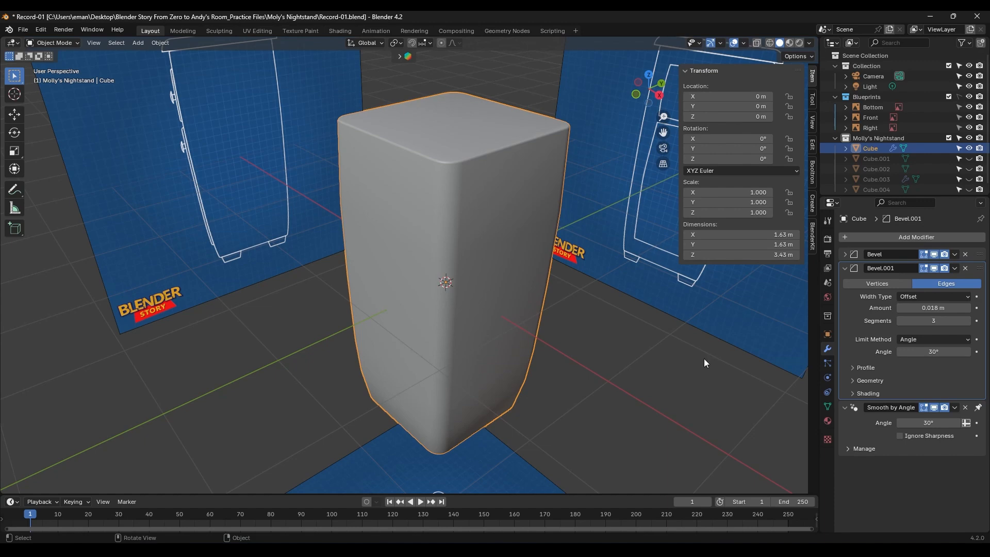
- Try moving the body's second Bevel modifier above the first, and undo the reordering
click(845, 268)
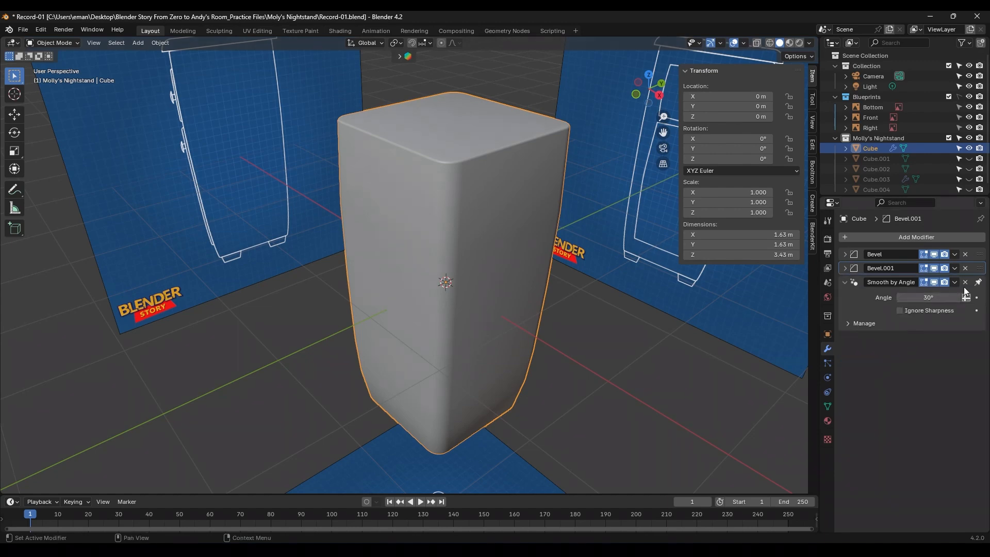
drag(980, 270, 980, 255)
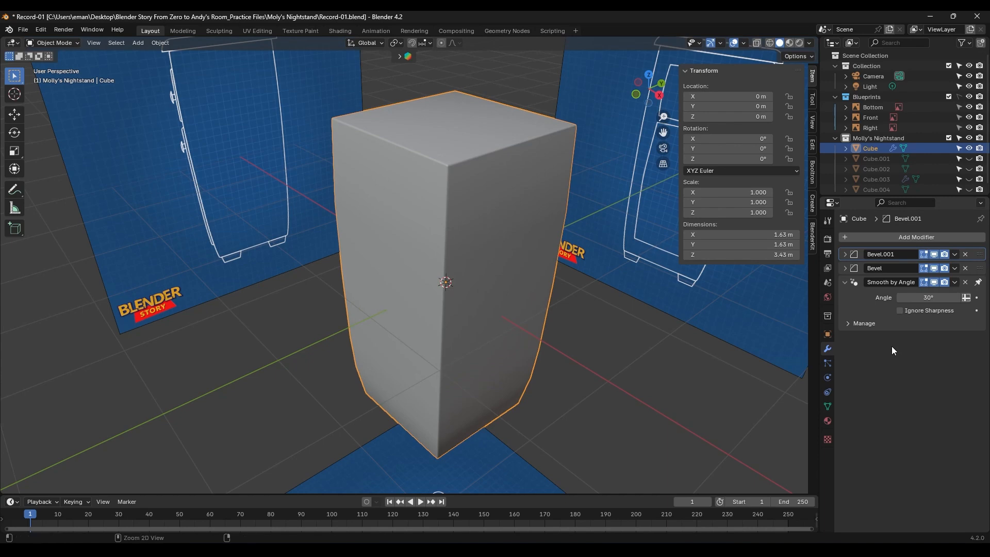
key(ctrl+z)
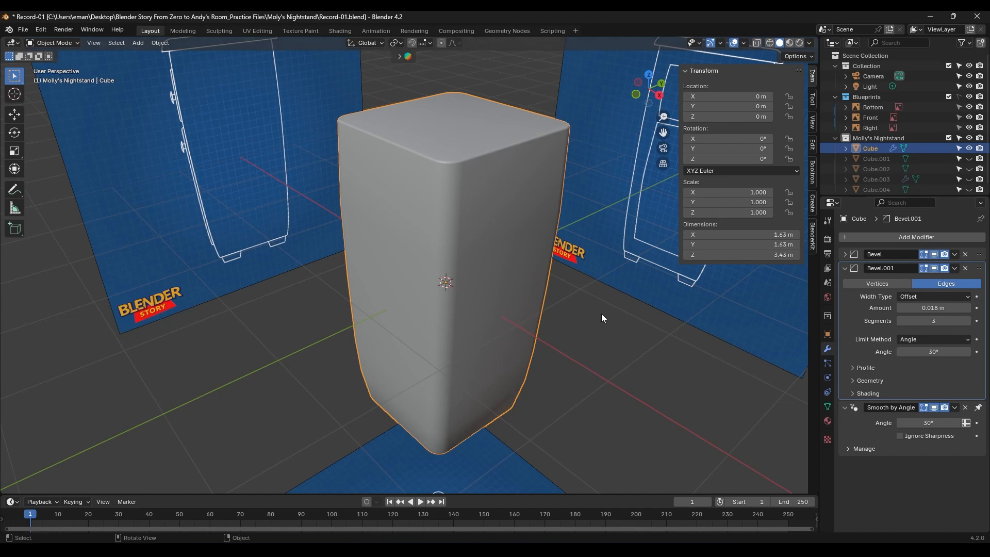
- Compare the body's shape with the viewport display of its two Bevel modifiers switched off and on
key(n)
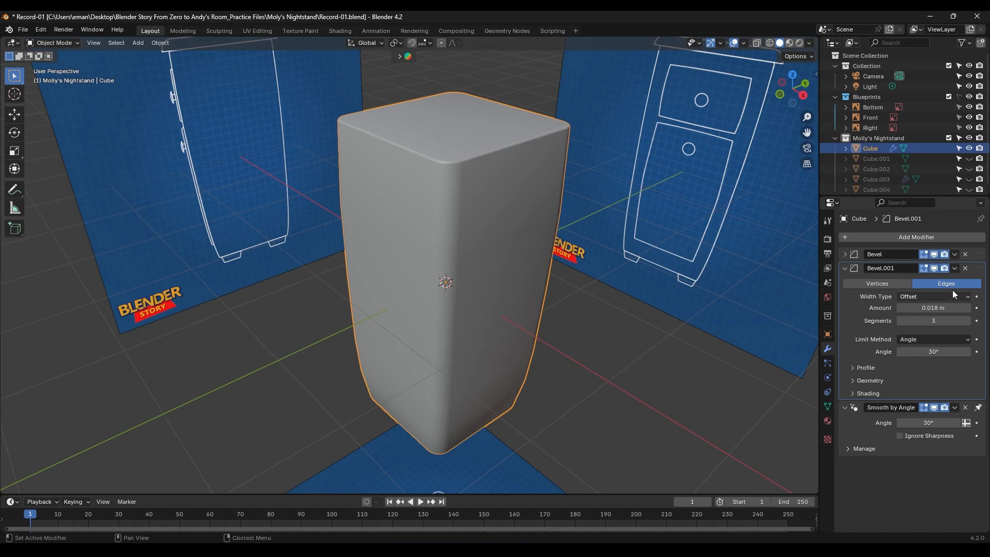
click(935, 270)
click(935, 269)
click(932, 255)
click(934, 267)
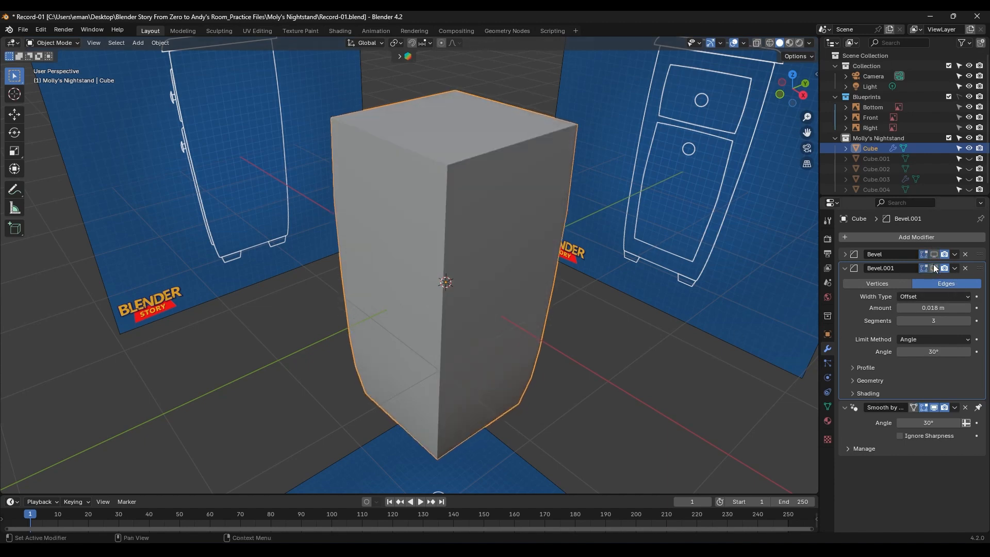
drag(935, 267, 935, 256)
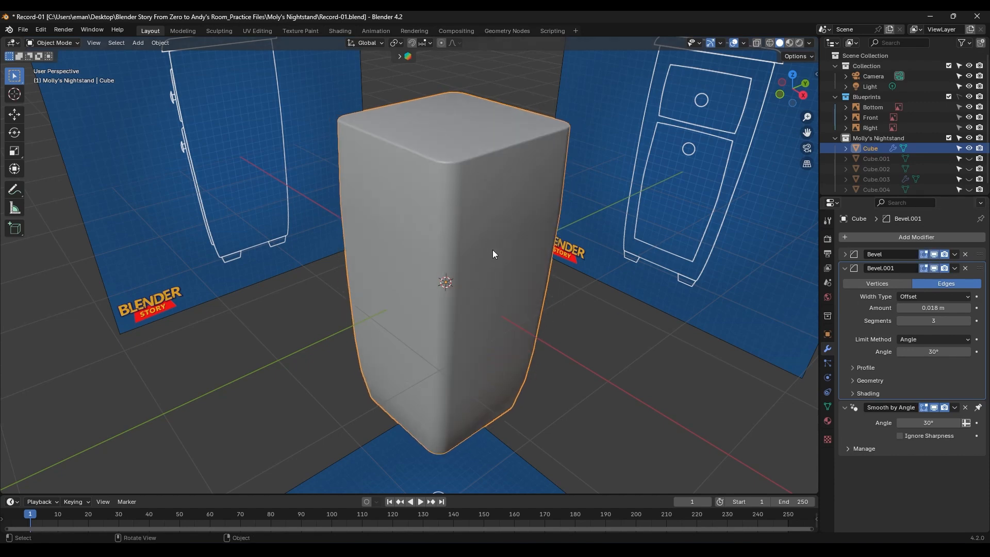
- Reveal all hidden nightstand parts and hide everything except the tabletop
key(alt+h)
middle_drag(519, 329, 553, 340)
drag(611, 81, 285, 484)
drag(593, 155, 536, 80)
key(h)
middle_drag(514, 219, 474, 231)
scroll(475, 236, up, 2)
- Add a Bevel modifier to the tabletop
click(478, 196)
scroll(548, 239, up, 1)
click(827, 335)
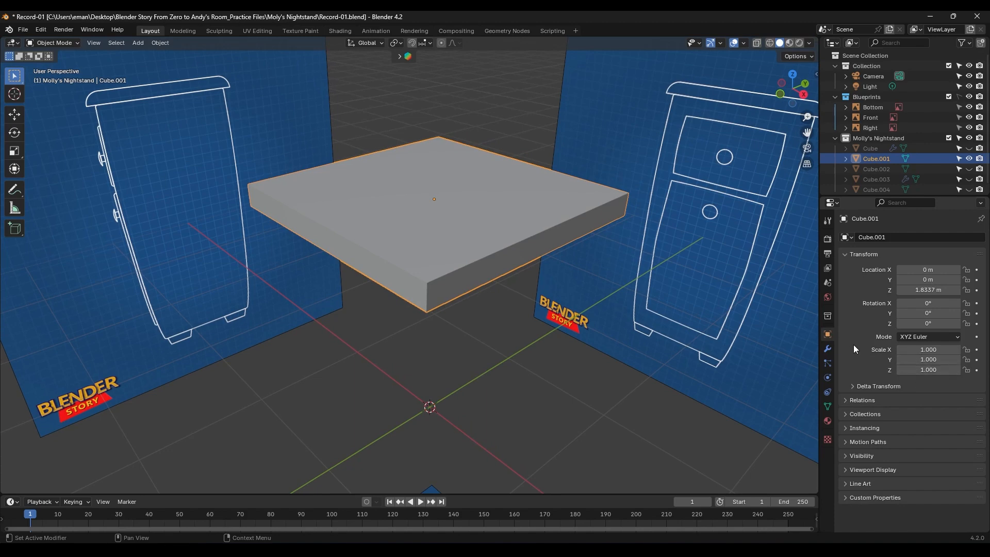
click(829, 349)
click(904, 237)
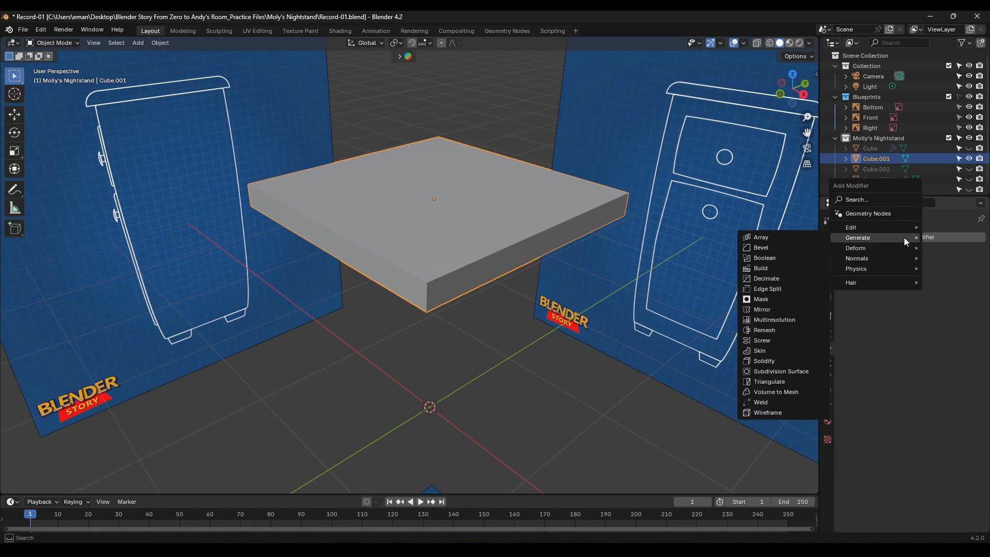
click(801, 251)
middle_drag(531, 316, 521, 310)
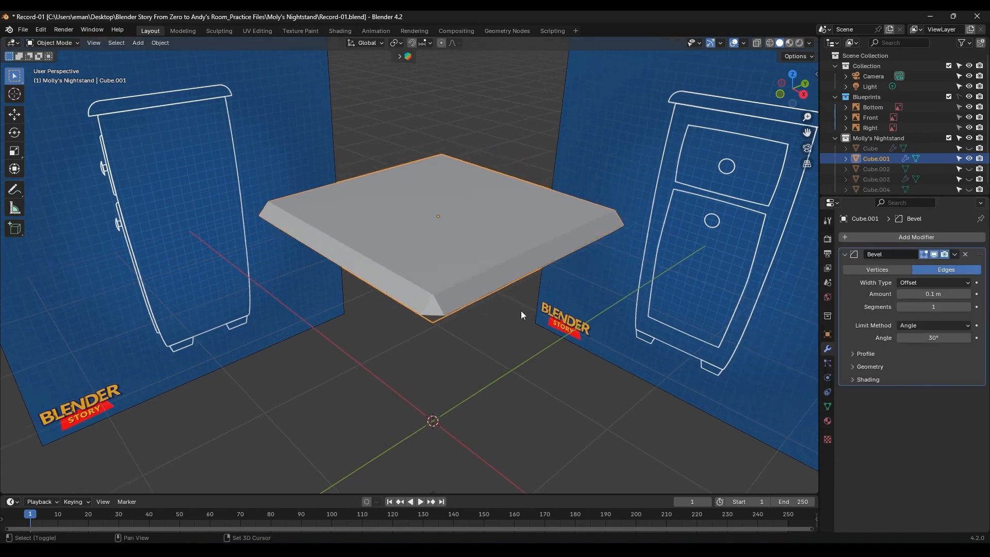
- Limit the tabletop's bevel by weight and set the Mean Bevel Weight of its four upper perimeter edges to 1
key(Tab)
key(n)
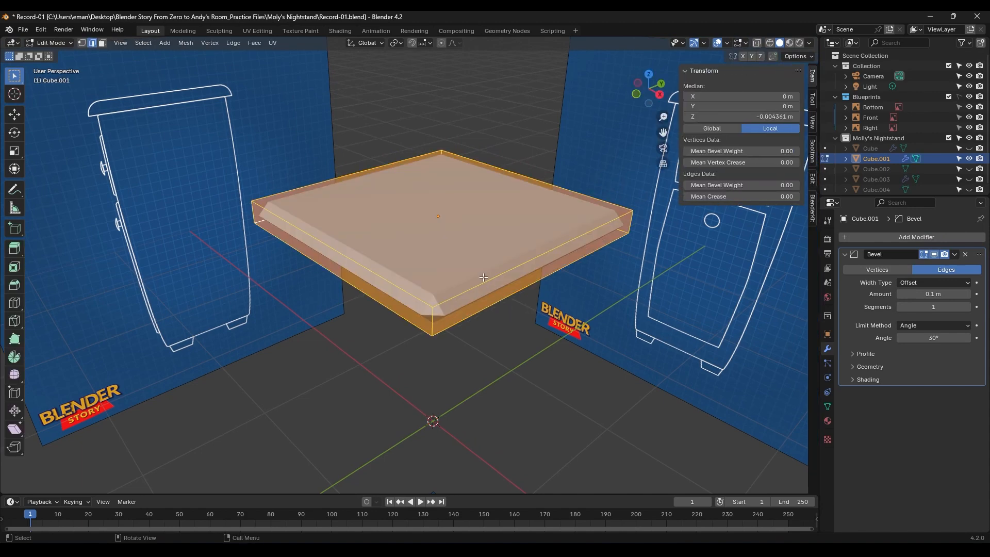
click(484, 279)
shift+click(396, 291)
shift+click(351, 175)
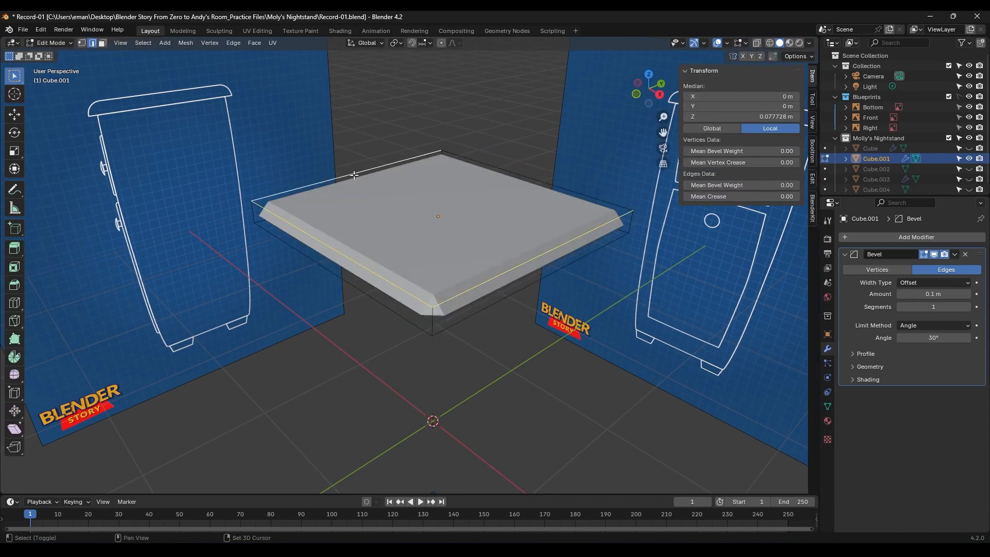
shift+click(518, 170)
click(910, 327)
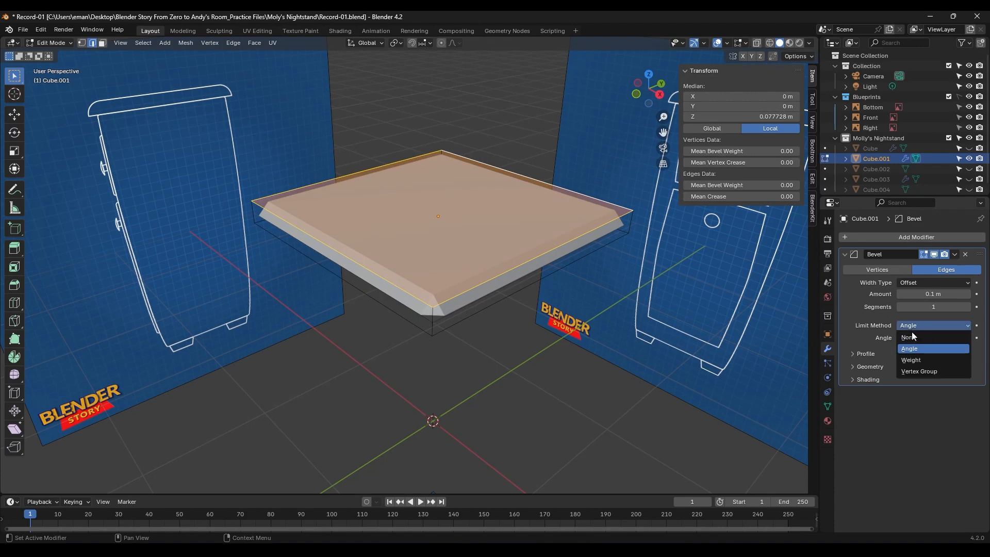
click(916, 360)
mouse_move(712, 187)
mouse_down()
mouse_move(753, 186)
mouse_move(712, 188)
mouse_up()
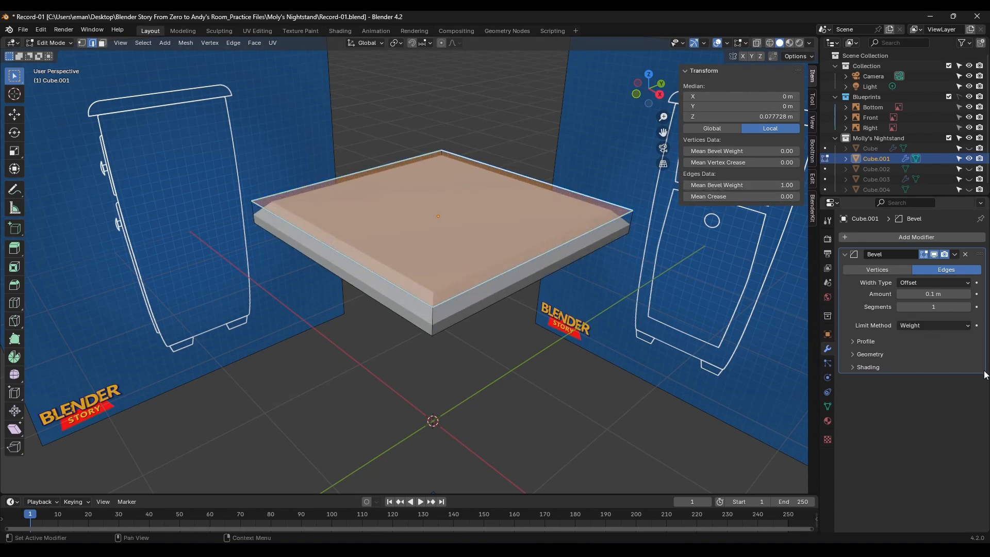
- Set the tabletop's Bevel segments to 4, checking against the front blueprint, and apply Shade Auto Smooth
key(KP_1)
scroll(579, 176, up, 5)
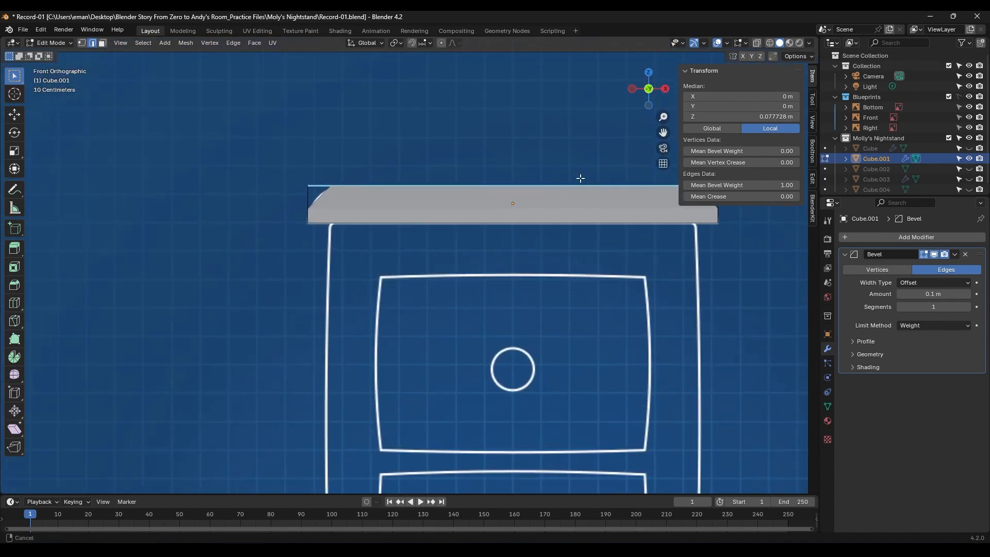
click(969, 307)
click(969, 307)
click(968, 306)
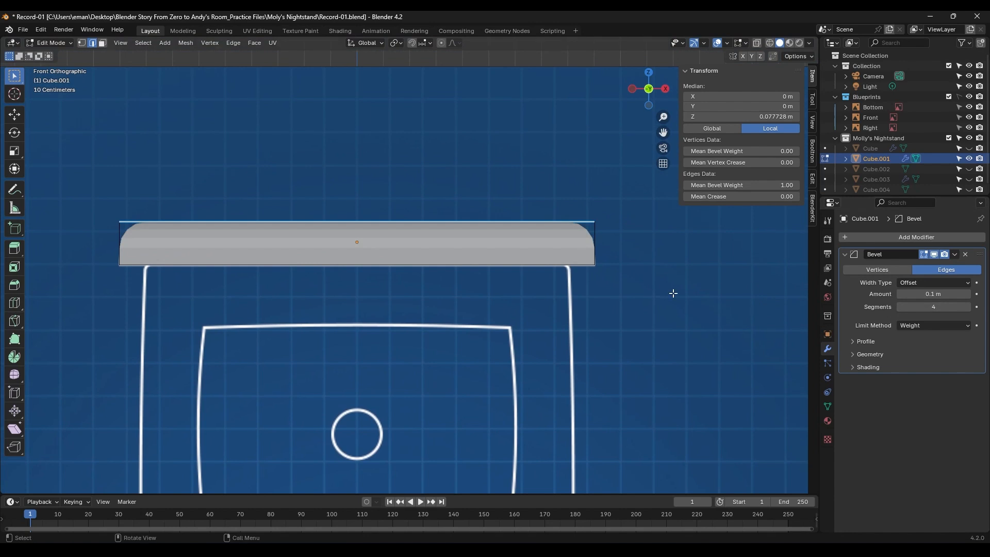
key(Tab)
right_click(539, 240)
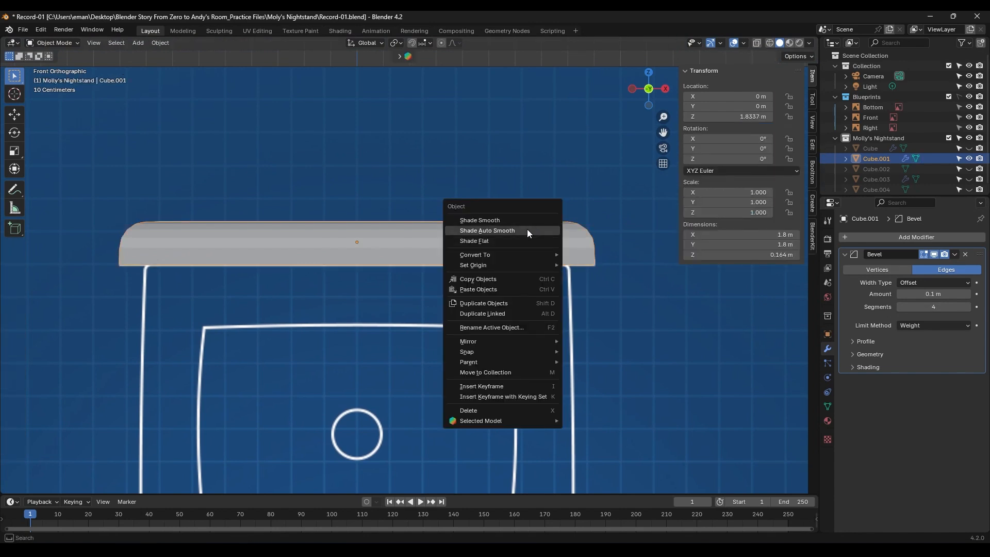
click(527, 230)
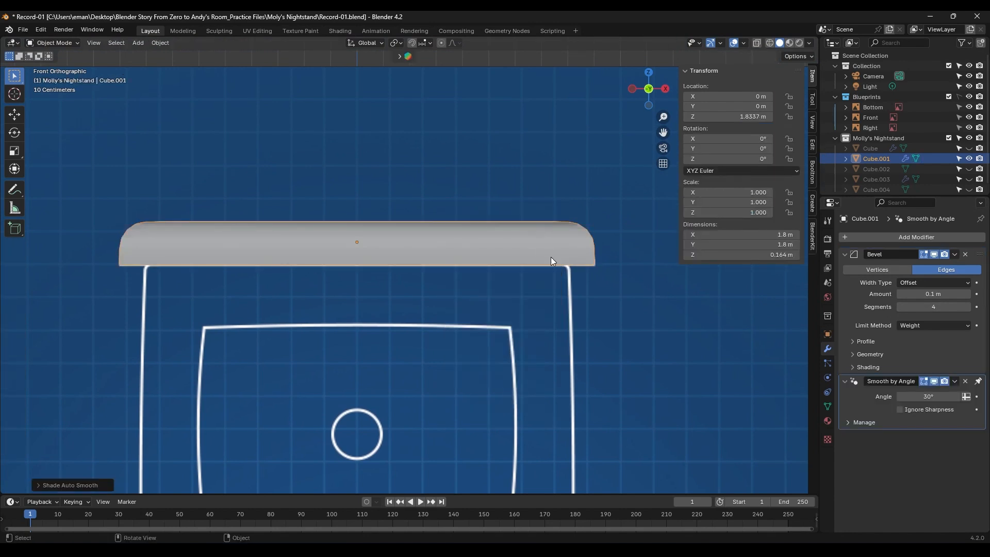
- Set the Mean Bevel Weight of the tabletop's four vertical corner edges to 1
key(Tab)
middle_drag(576, 288, 488, 421)
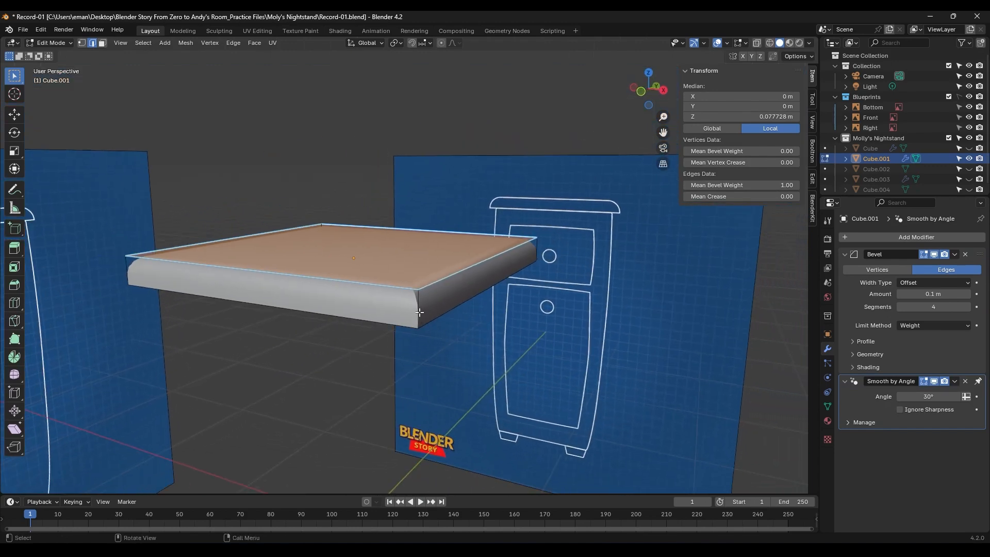
alt+click(419, 309)
middle_drag(419, 309, 541, 326)
click(741, 186)
text(1)
key(Return)
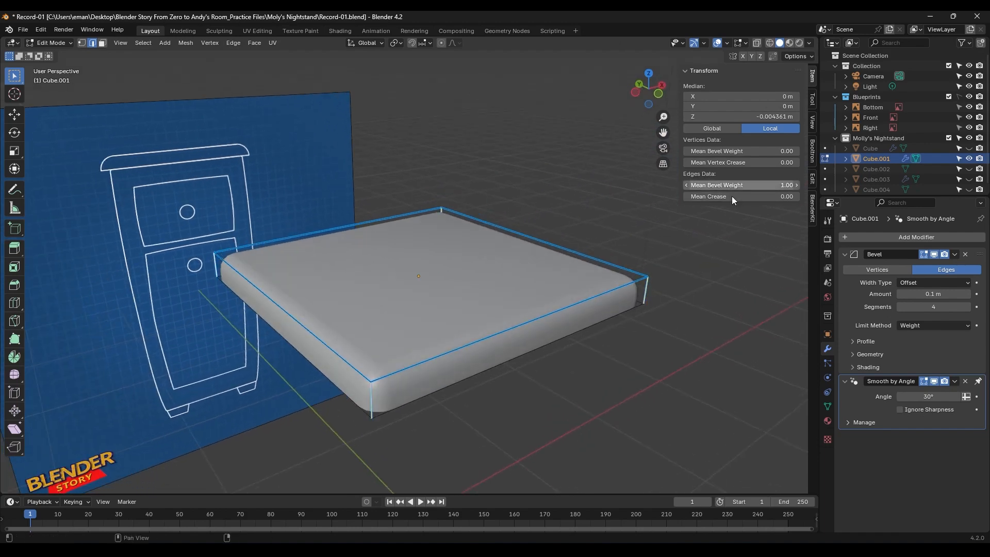
- Set the tabletop's Bevel amount to about 0.133 m with 5 segments
key(KP_7)
scroll(568, 304, up, 1)
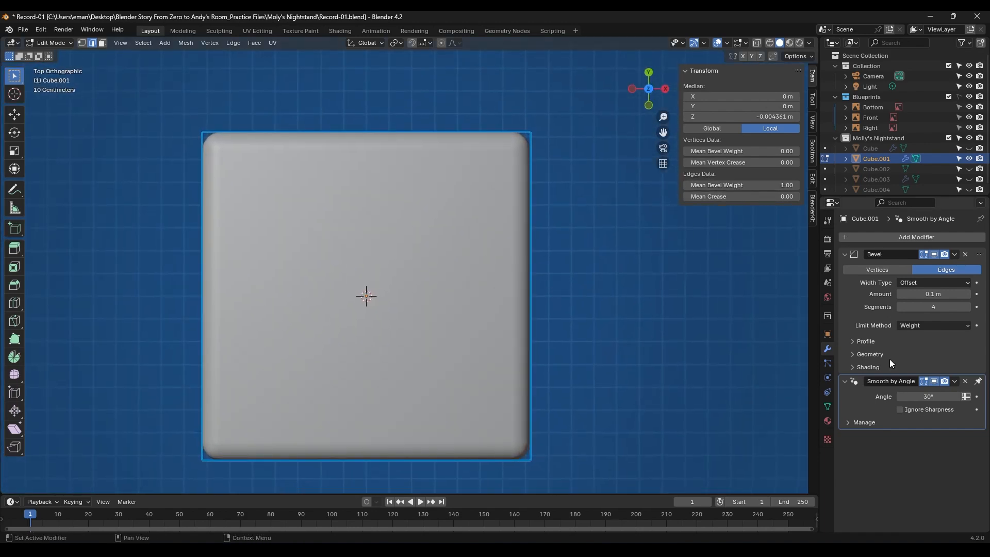
mouse_move(934, 294)
mouse_down()
mouse_move(946, 294)
mouse_move(939, 302)
mouse_up()
click(967, 306)
key(Tab)
middle_drag(423, 268, 509, 430)
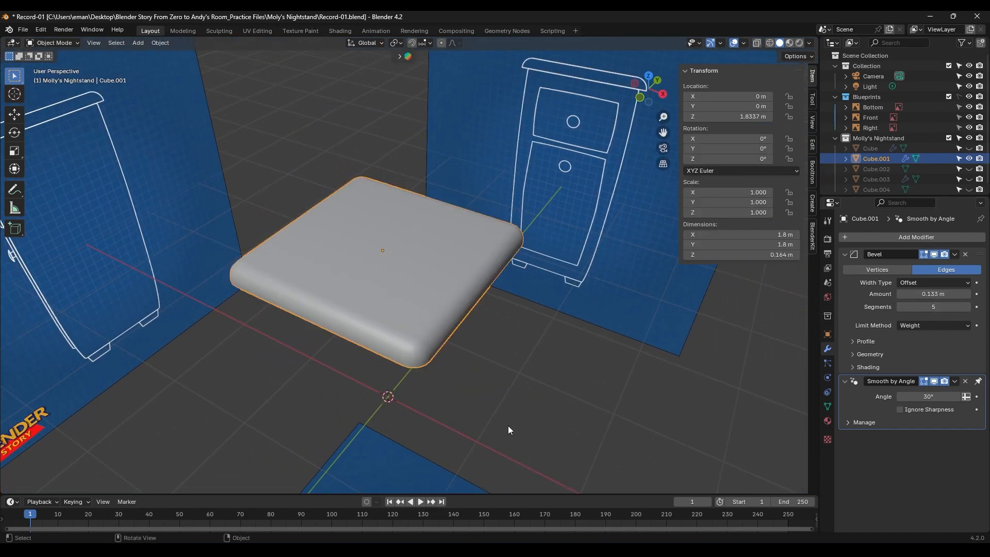
- Reveal all hidden parts of the nightstand
key(alt+h)
middle_drag(509, 425, 410, 285)
key(n)
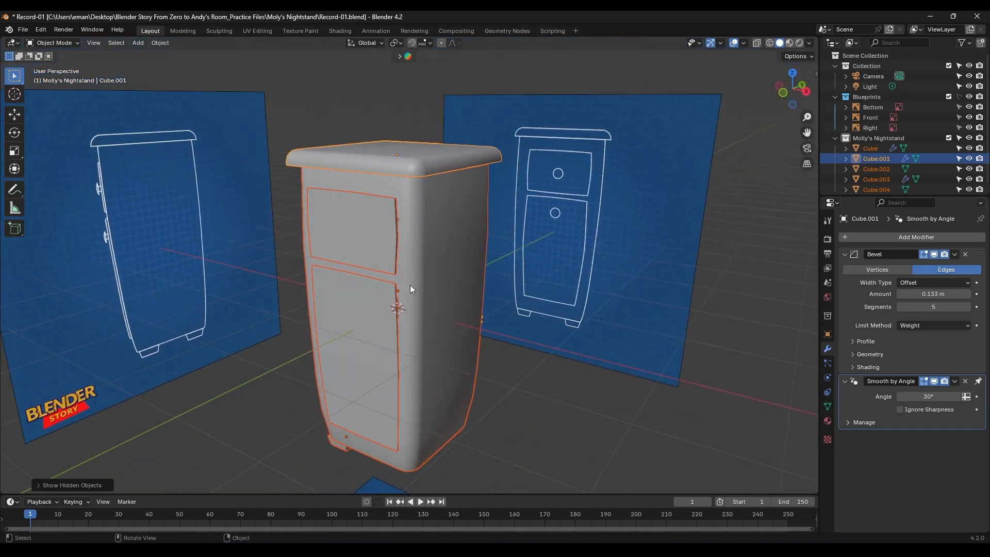
- Add a Bevel modifier with 3 segments to the upper front panel
click(366, 237)
middle_drag(366, 236, 377, 275)
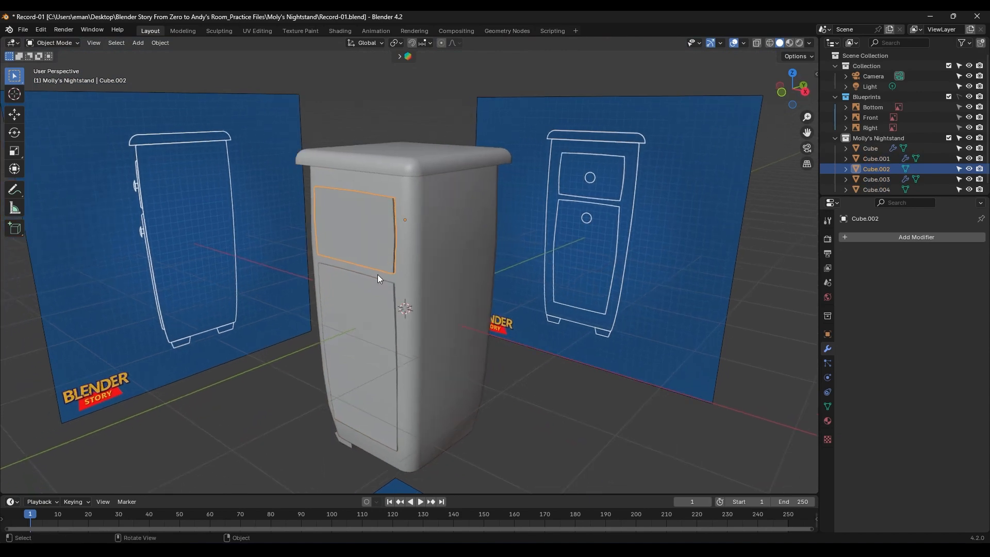
click(880, 237)
mouse_move(880, 238)
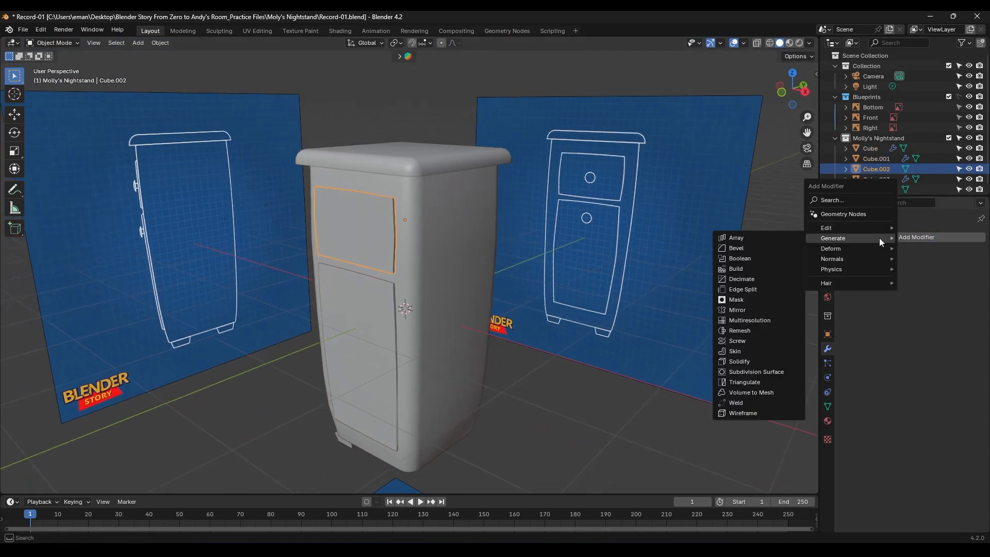
click(771, 248)
click(968, 308)
click(967, 308)
- Reduce the upper front panel's Bevel amount to about 0.006 m and shade the panel smooth
ctrl+middle_drag(367, 323, 438, 170)
drag(945, 295, 911, 294)
middle_drag(411, 333, 382, 317)
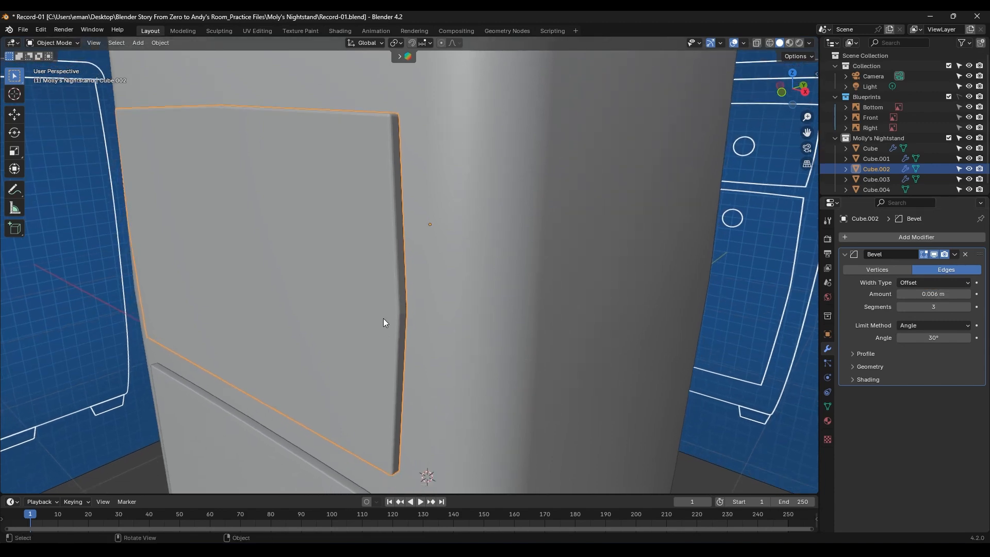
right_click(359, 188)
click(356, 187)
ctrl+middle_drag(359, 194, 391, 375)
- Add a Bevel modifier with 3 segments to the lower front panel
click(392, 376)
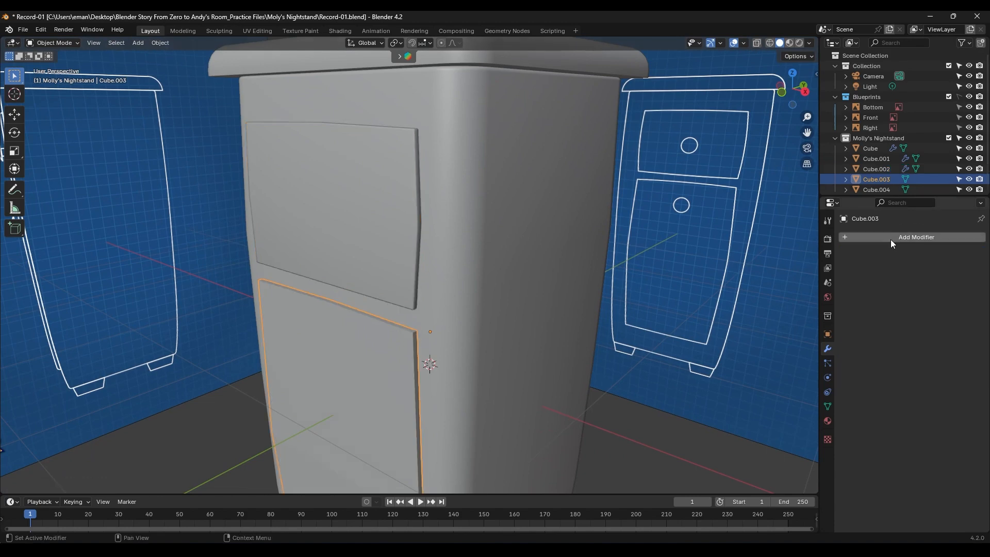
click(890, 239)
mouse_move(889, 239)
click(778, 249)
ctrl+middle_drag(379, 296, 424, 261)
click(967, 306)
click(967, 306)
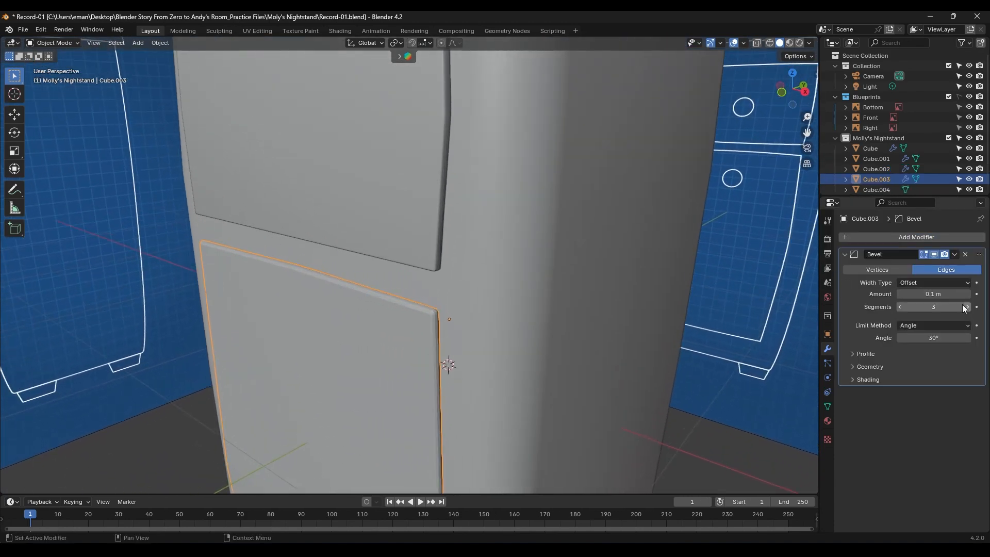
- Reduce the lower front panel's Bevel amount to about 0.005 m and apply Shade Auto Smooth
drag(940, 295, 950, 294)
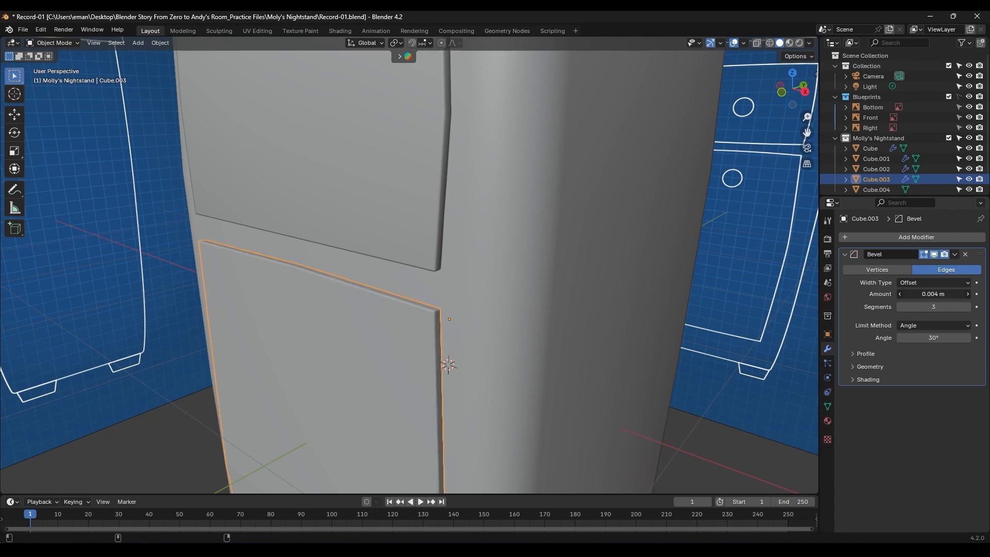
right_click(400, 332)
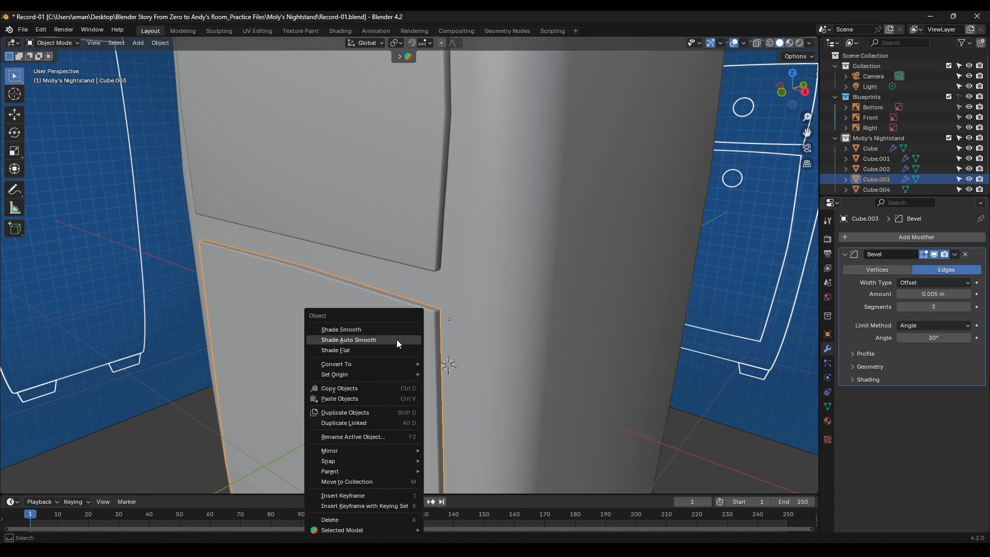
click(397, 339)
middle_drag(397, 339, 421, 363)
scroll(416, 409, down, 4)
- Add a Subdivision Surface modifier to the upper front panel
middle_drag(419, 434, 411, 262)
click(414, 250)
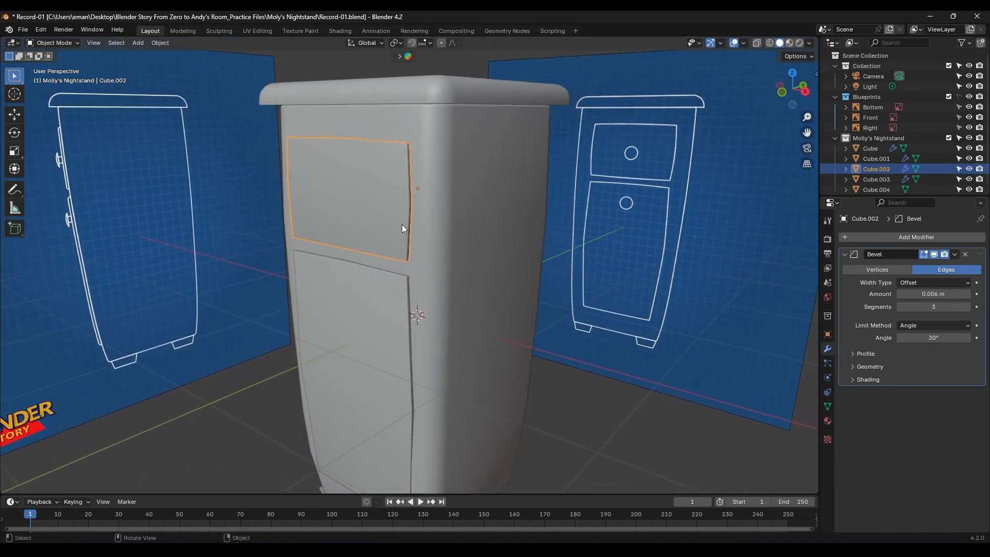
middle_drag(409, 217, 417, 181)
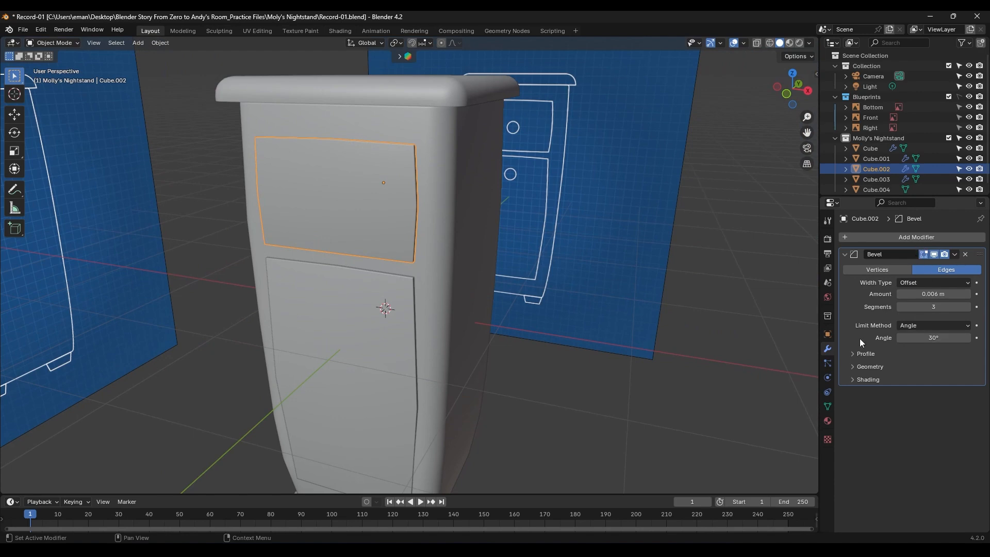
click(894, 238)
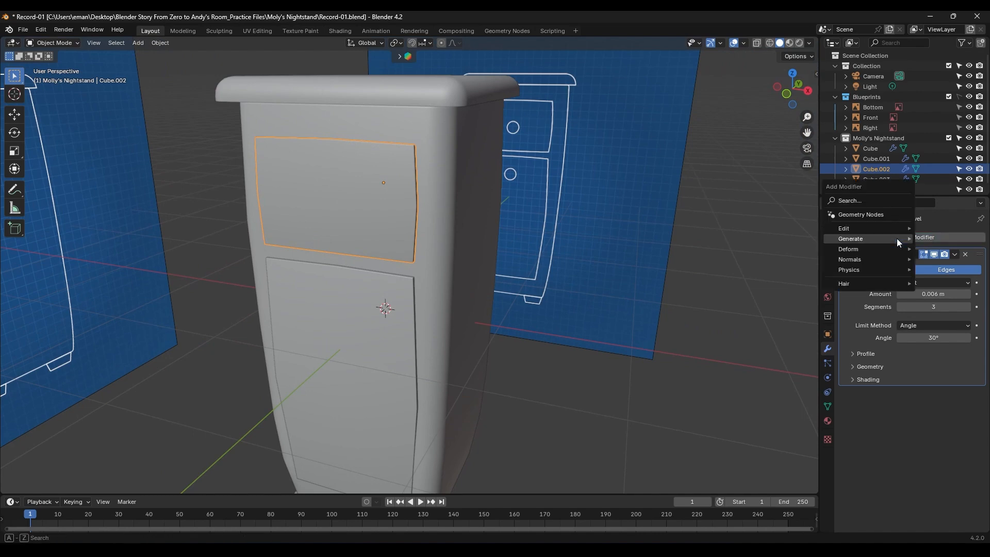
mouse_move(879, 239)
click(776, 372)
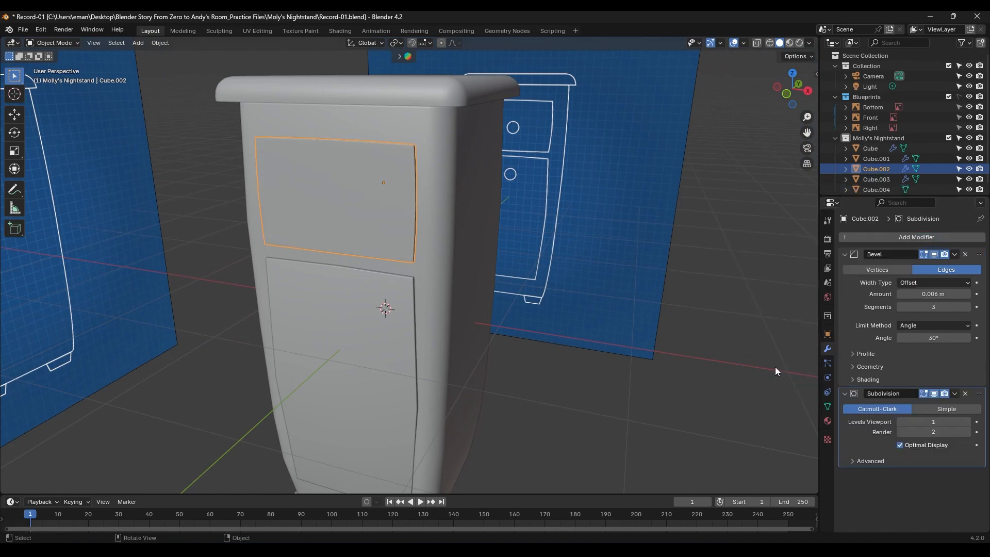
- Copy the upper front panel's Bevel and Subdivision Surface modifiers to the lower front panel
middle_drag(427, 250, 411, 247)
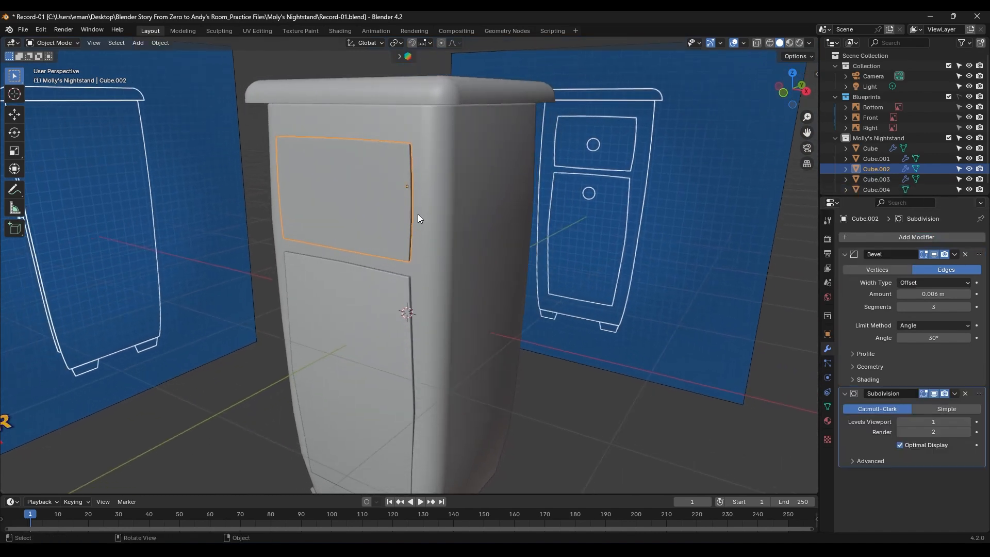
click(933, 393)
click(934, 394)
middle_drag(556, 377, 409, 275)
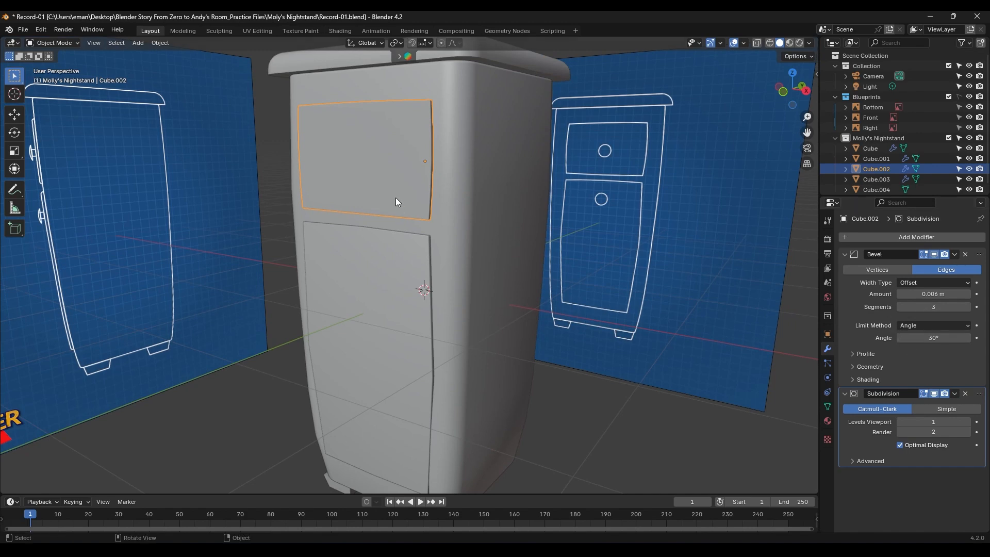
click(399, 250)
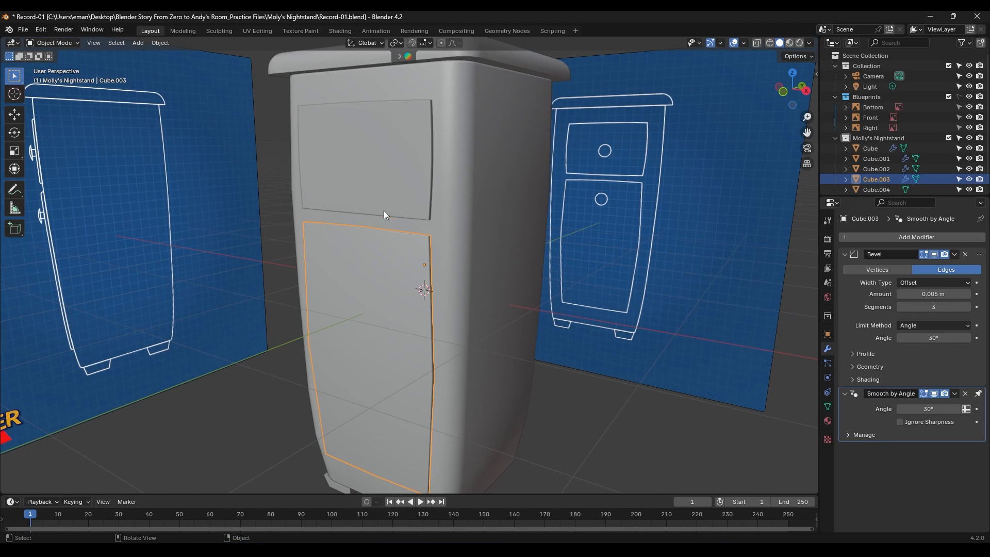
shift+click(401, 173)
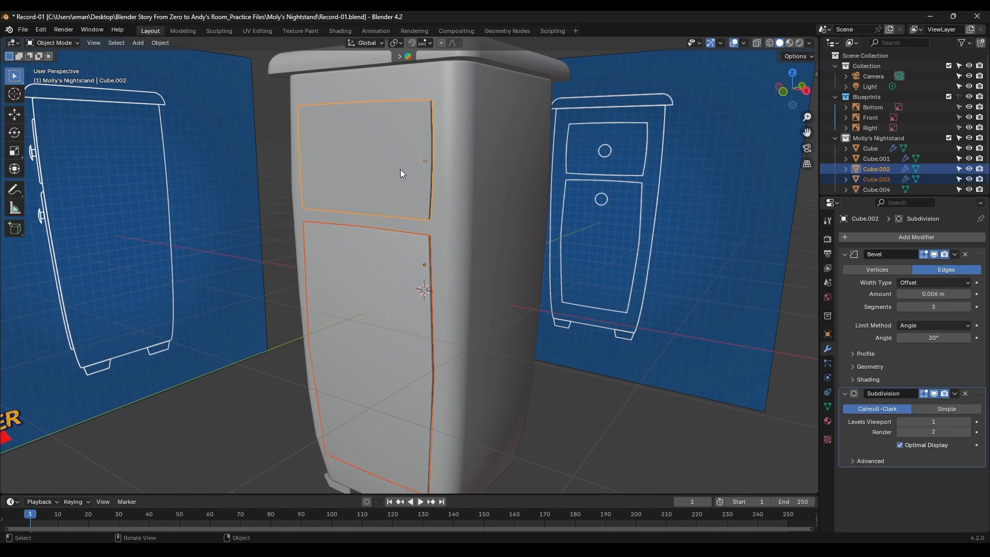
key(ctrl+l)
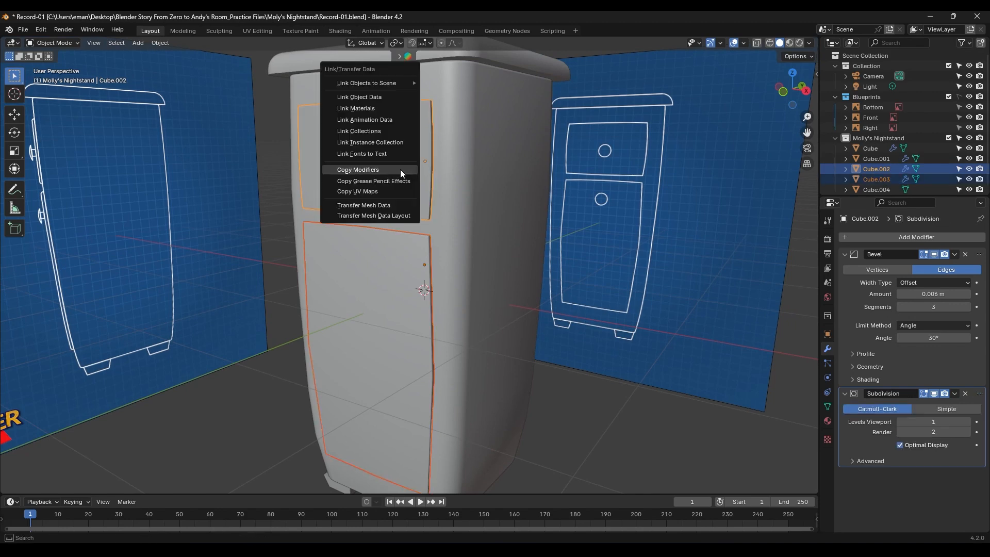
click(362, 171)
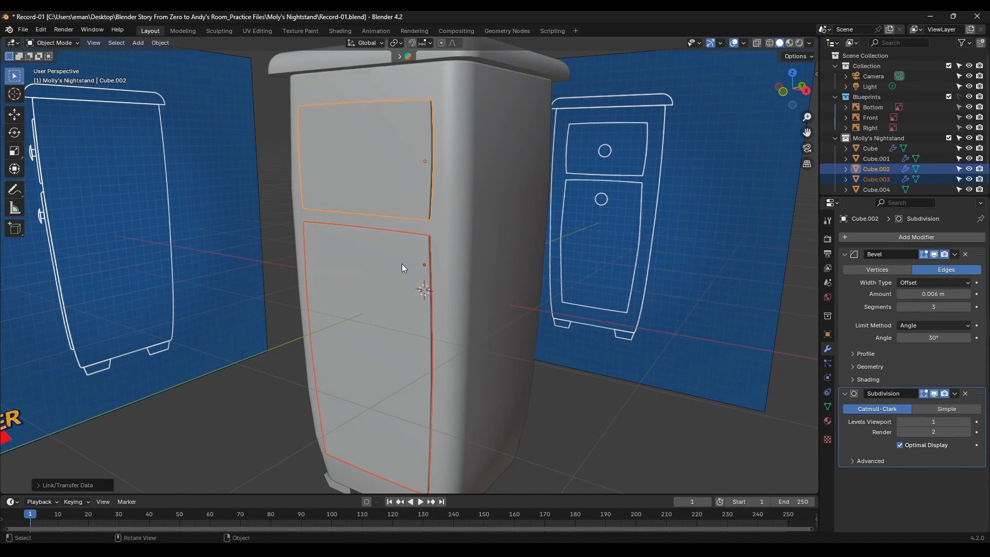
click(403, 293)
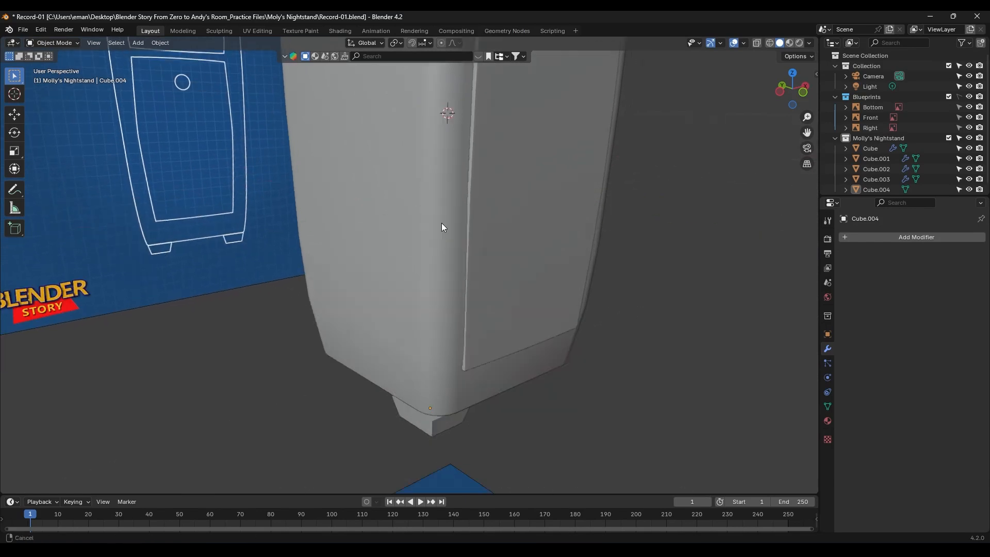
- Select the foot and shift it along the X axis, adjusting its position beneath the body's rounded corner
click(417, 284)
scroll(432, 315, up, 6)
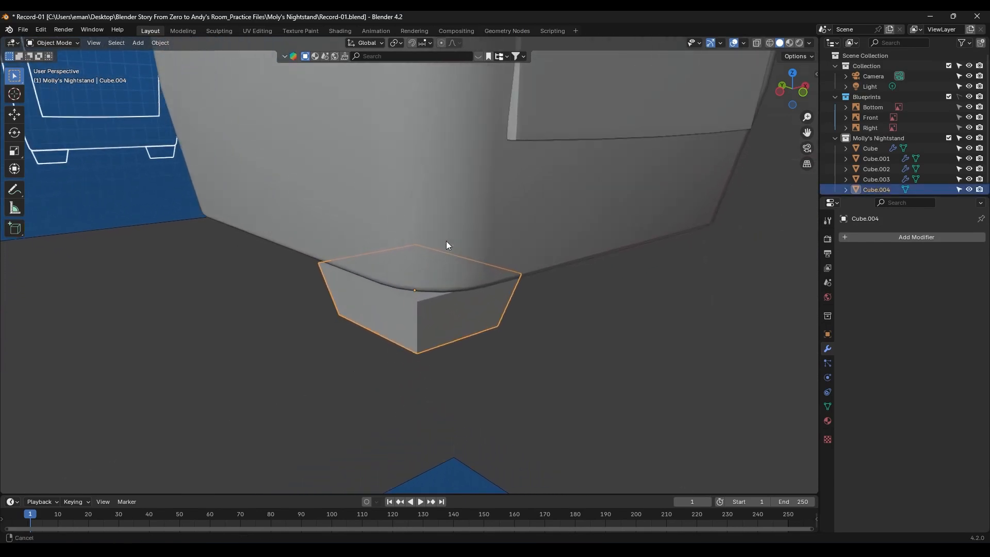
mouse_move(455, 326)
middle_down()
mouse_move(489, 332)
mouse_move(462, 337)
middle_up()
key(g)
key(x)
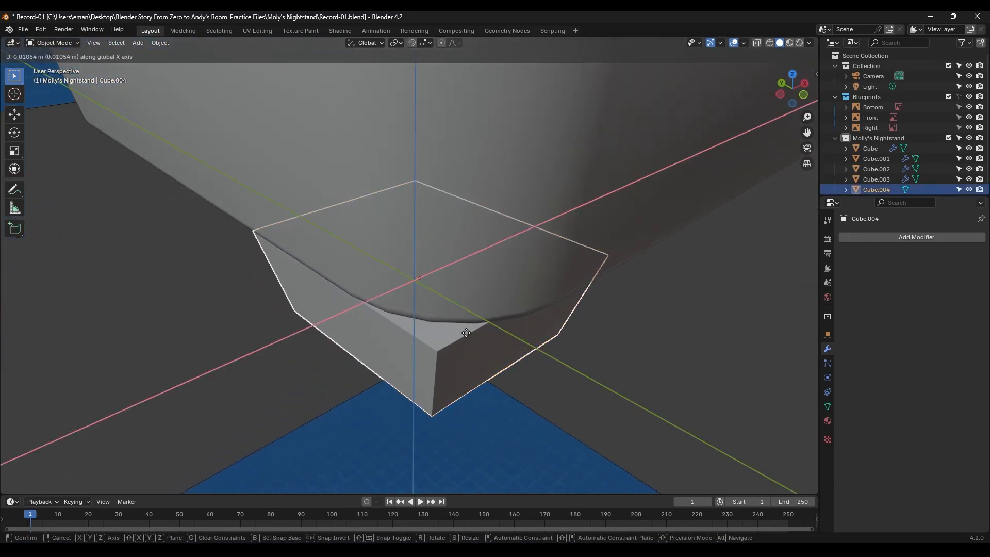
click(464, 336)
middle_drag(471, 339, 507, 342)
key(g)
click(530, 343)
- Add a Bevel modifier to the foot with its limit method set to Weight
click(917, 237)
mouse_move(870, 236)
click(794, 244)
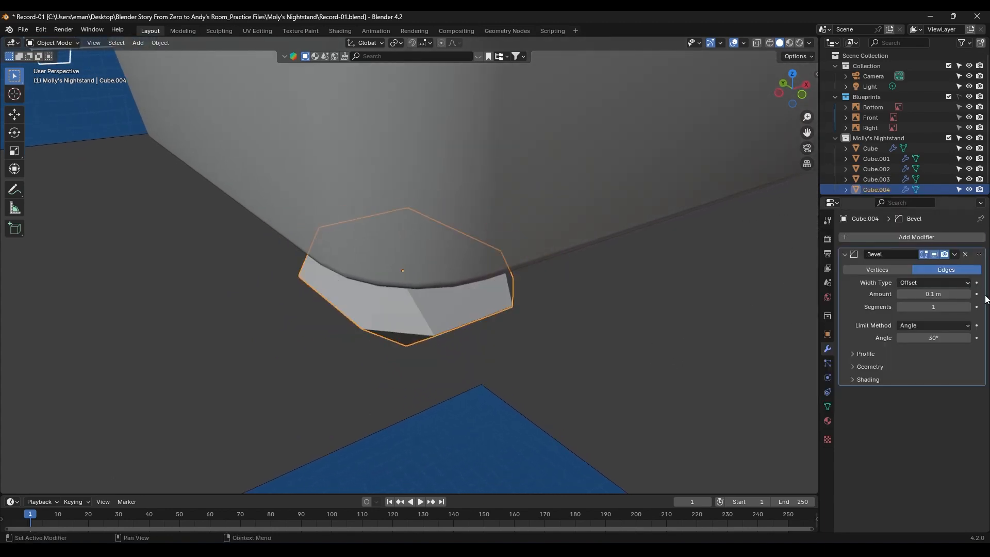
click(905, 325)
click(917, 360)
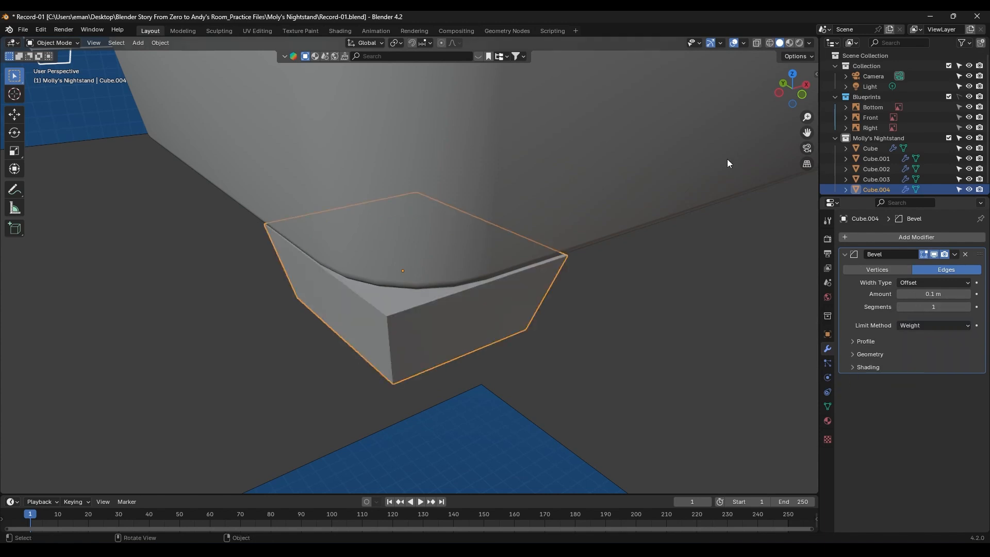
- Give the foot's slanted vertical corner edges a mean bevel weight of 1
key(Tab)
click(391, 345)
shift+click(544, 296)
middle_drag(336, 341, 378, 324)
shift+click(218, 302)
middle_drag(552, 327, 456, 295)
key(n)
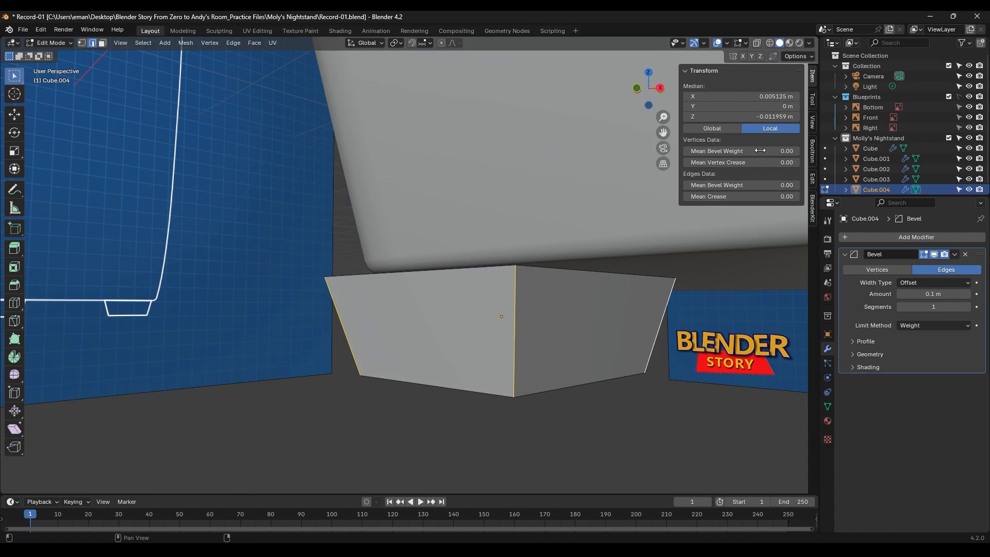
click(749, 185)
text(1)
key(Return)
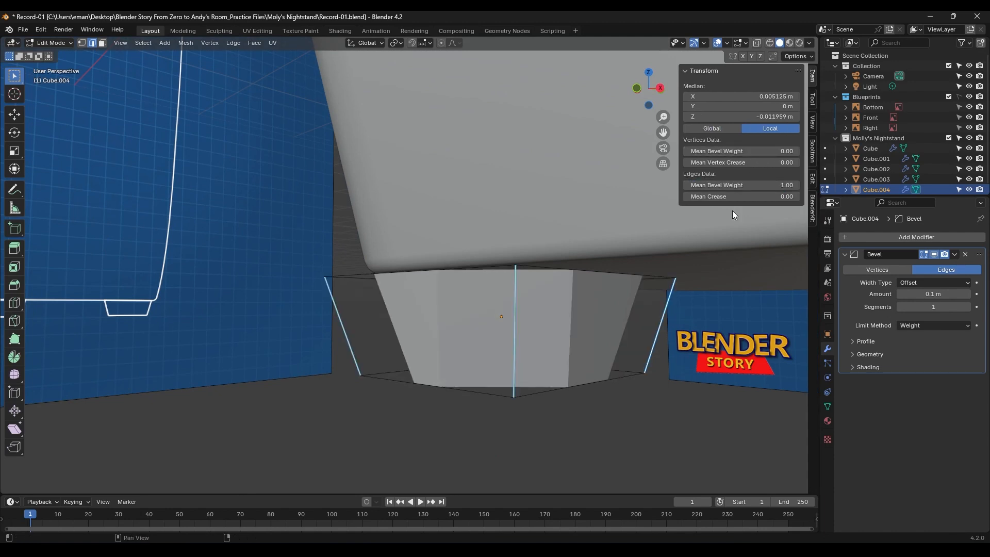
middle_drag(644, 310, 671, 301)
key(n)
- Set the foot's Bevel modifier to 5 segments and an amount of about 0.147 m
middle_drag(593, 335, 518, 361)
click(968, 308)
click(967, 307)
click(967, 308)
click(968, 307)
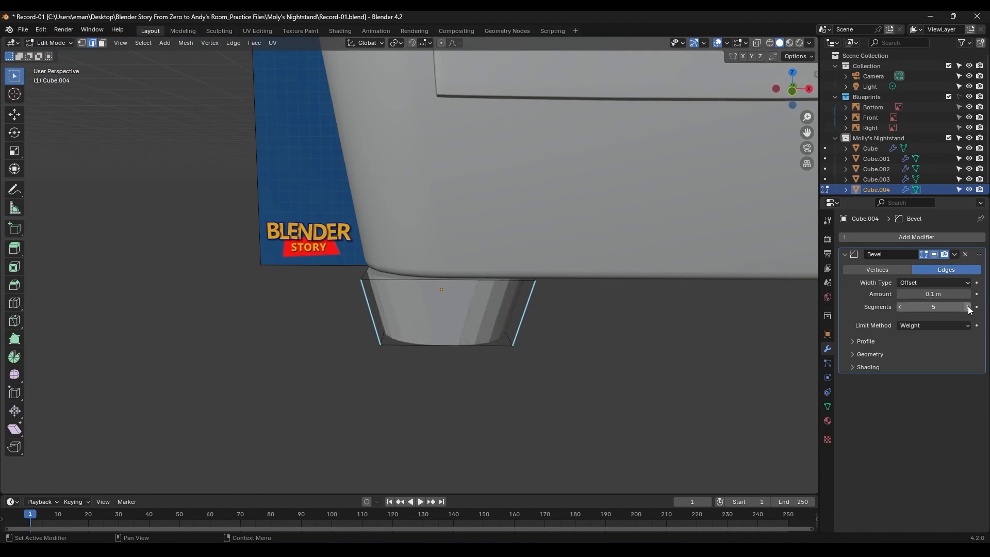
drag(931, 294, 957, 294)
- Widen the foot by moving its inner side vertices along X toward the middle of the nightstand
middle_drag(592, 316, 572, 358)
key(a)
key(1)
key(alt+z)
drag(575, 408, 476, 219)
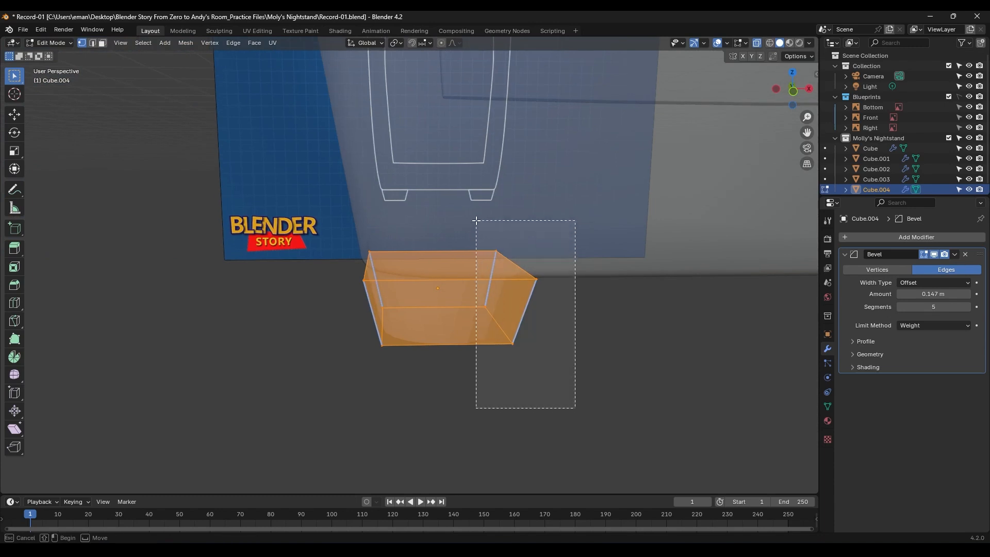
key(alt+z)
middle_drag(555, 357, 558, 355)
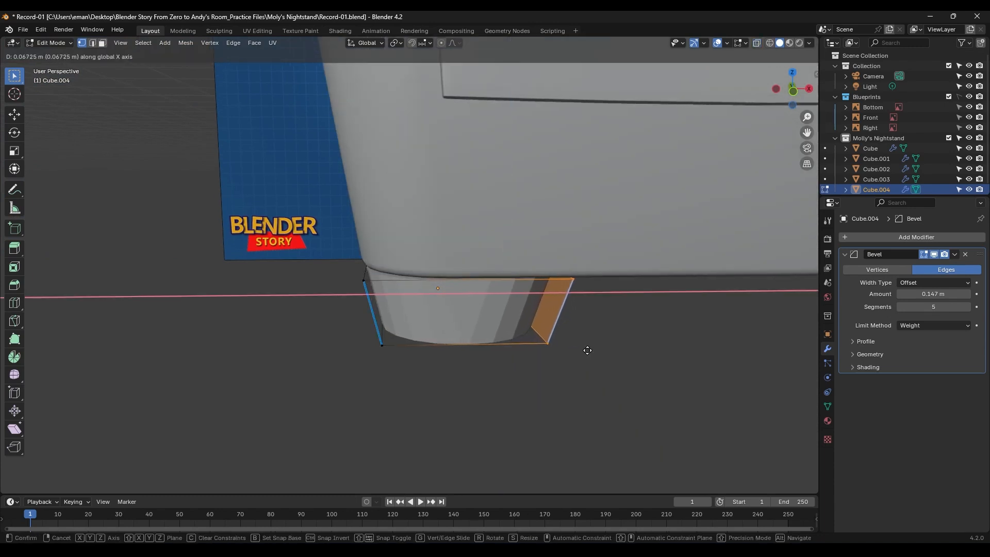
click(577, 353)
- Apply Shade Auto Smooth to the foot
key(Tab)
right_click(479, 315)
click(480, 311)
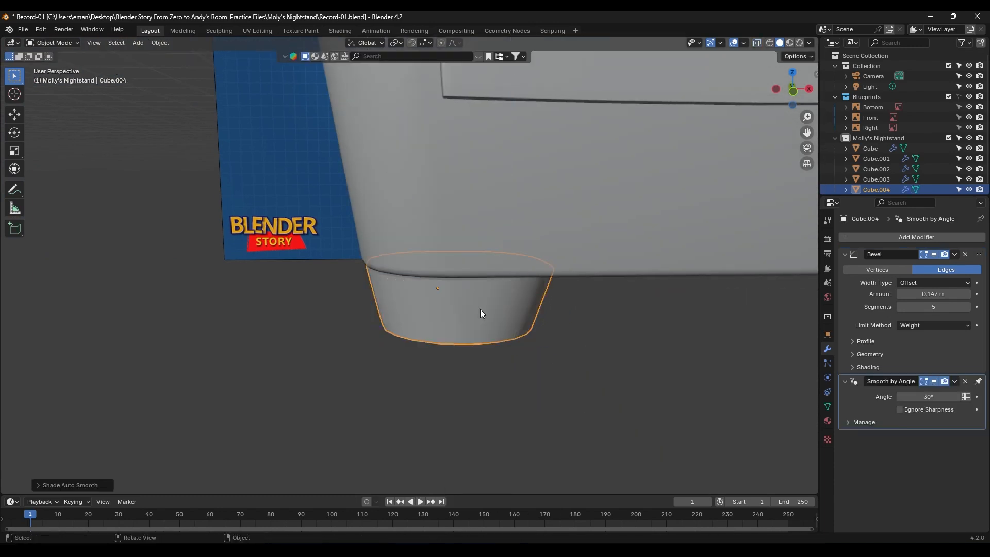
- Lengthen the foot by moving its rear side vertices about 0.047 m along Y
key(Tab)
key(alt+z)
drag(431, 393, 298, 205)
key(alt+z)
middle_drag(356, 343, 488, 355)
key(alt+z)
drag(336, 394, 210, 252)
key(g)
key(y)
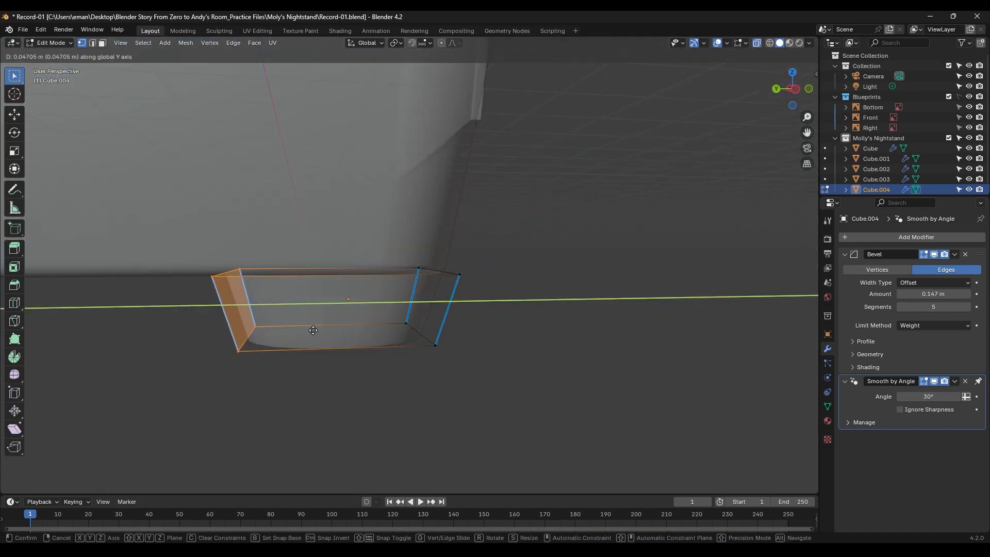
click(313, 330)
key(alt+z)
middle_drag(313, 330, 531, 350)
scroll(531, 350, down, 1)
- Add a second Bevel modifier to the foot with an amount of about 0.008 m and 3 segments, and collapse the modifier stack
click(896, 237)
mouse_move(895, 236)
click(802, 246)
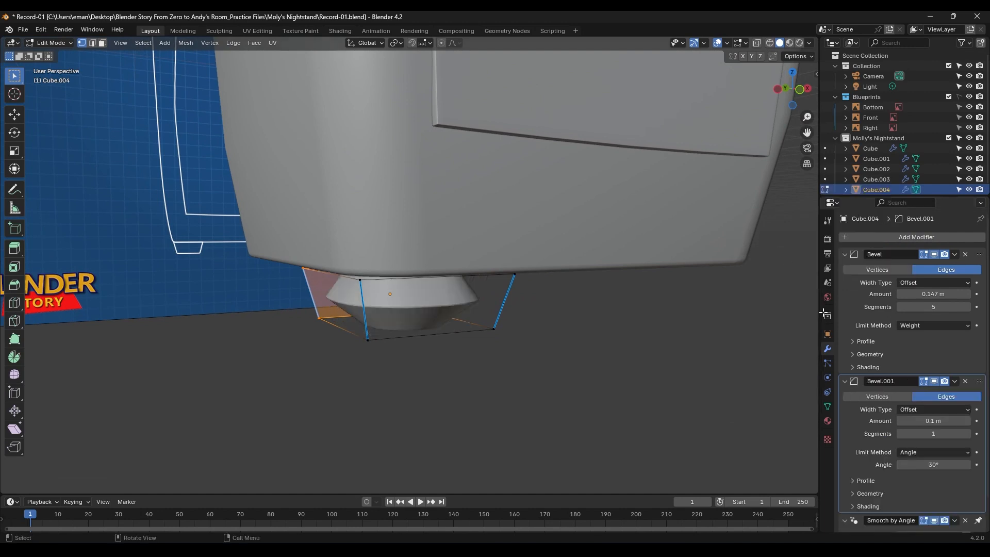
click(844, 253)
drag(934, 308, 888, 308)
click(968, 322)
click(967, 322)
key(Tab)
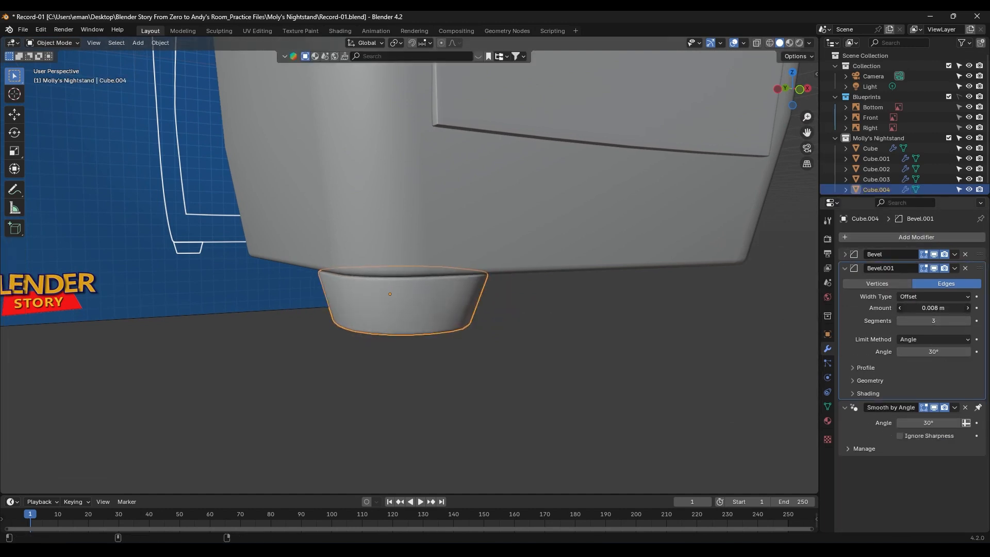
click(526, 333)
click(845, 268)
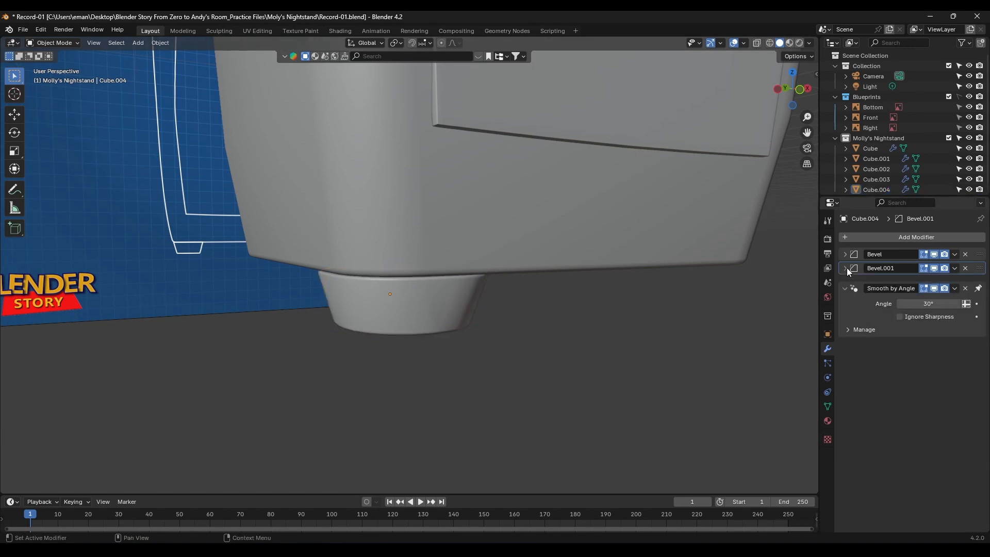
click(844, 282)
- Add a Mirror modifier on the X axis to the foot
shift+middle_drag(608, 330, 554, 15)
middle_drag(598, 234, 574, 240)
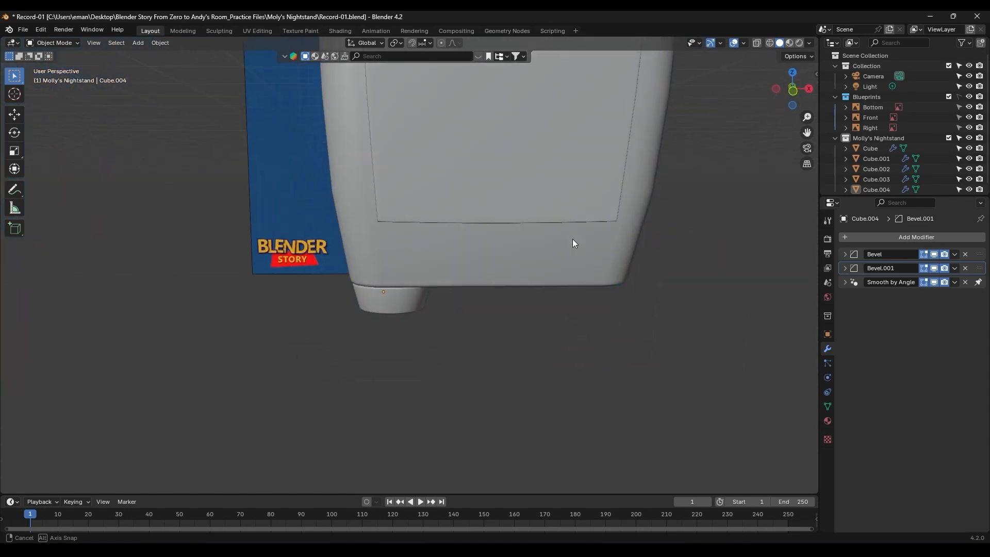
click(424, 303)
middle_drag(433, 305, 515, 308)
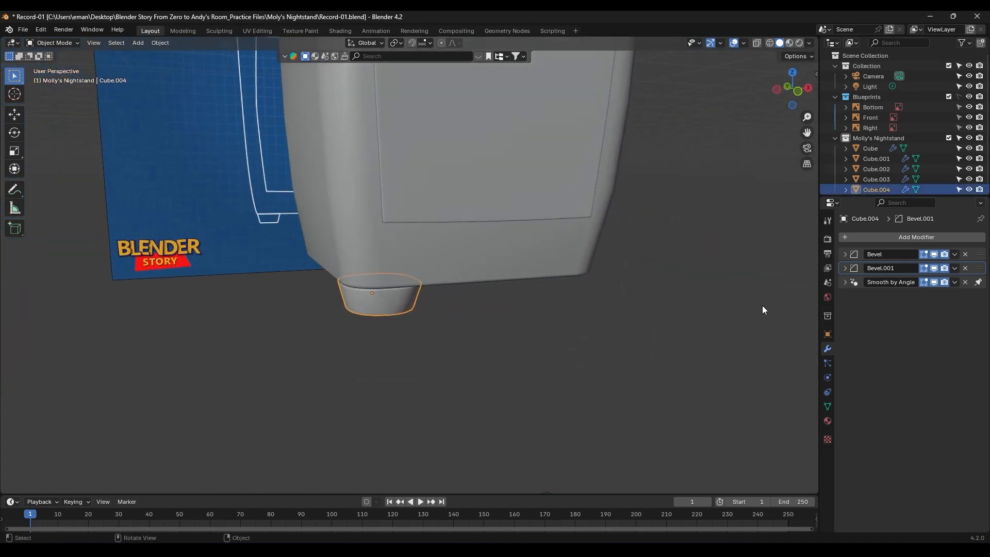
click(947, 238)
mouse_move(945, 239)
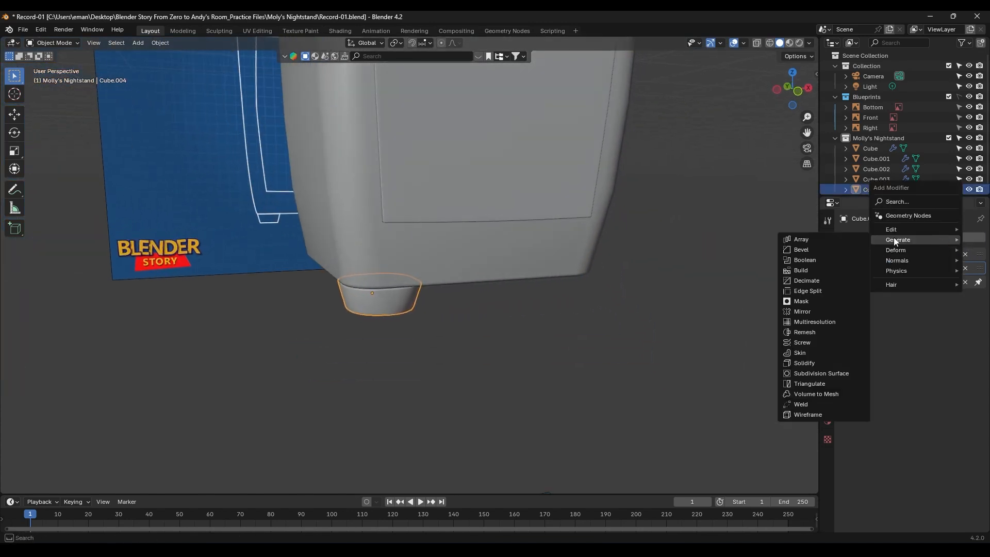
click(836, 306)
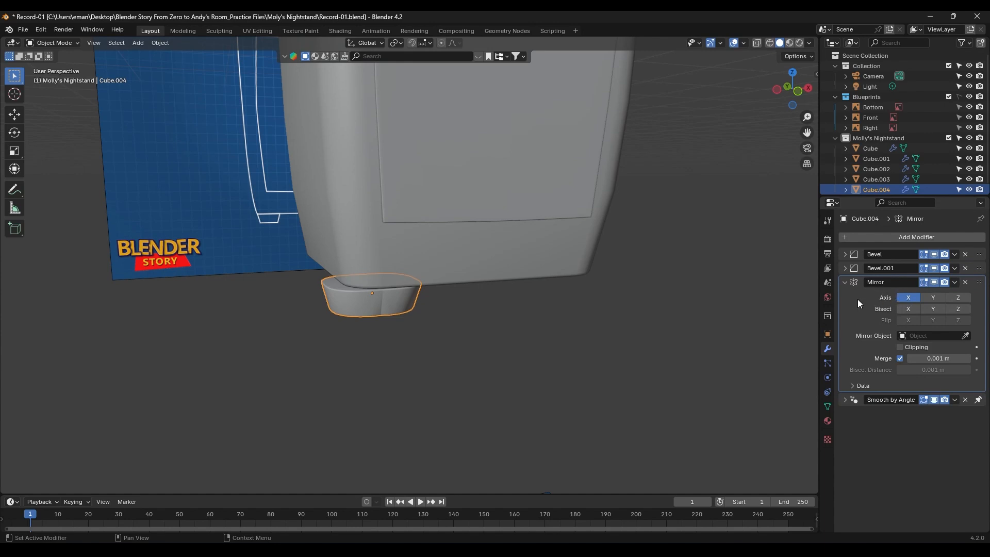
- Set the foot's origin to the 3D cursor so the mirror copies it to the opposite side
middle_drag(575, 311, 404, 330)
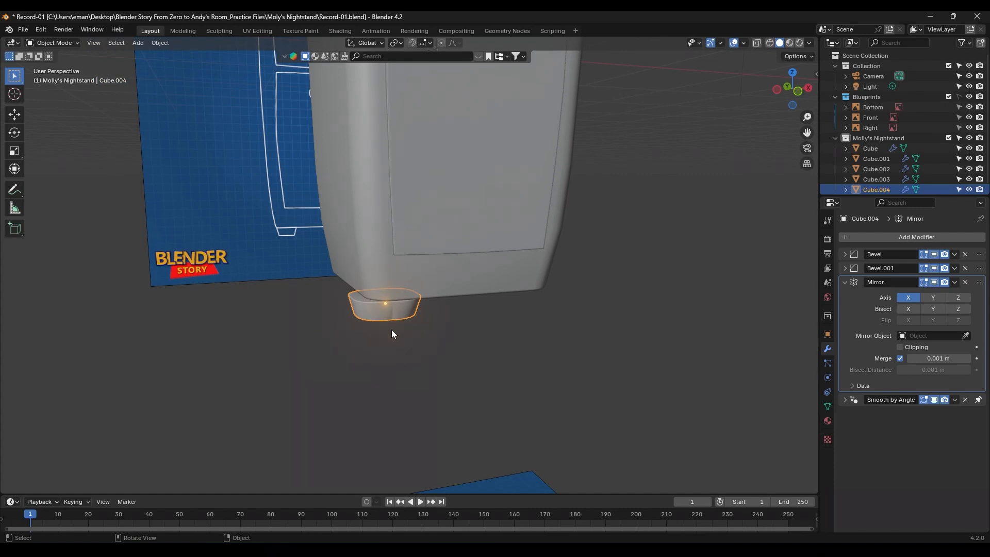
middle_drag(392, 332, 432, 373)
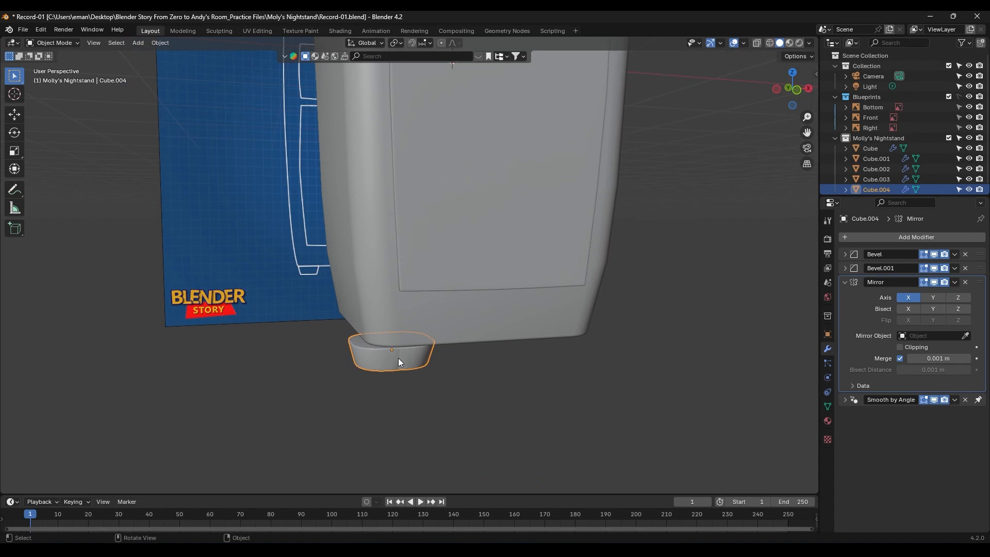
middle_drag(682, 391, 444, 341)
scroll(449, 309, up, 6)
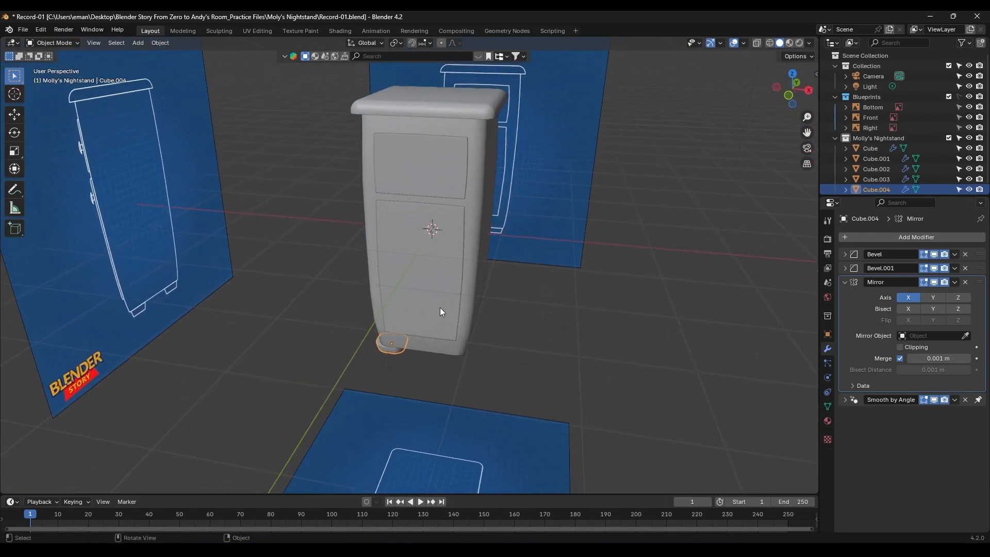
shift+middle_drag(435, 268, 423, 267)
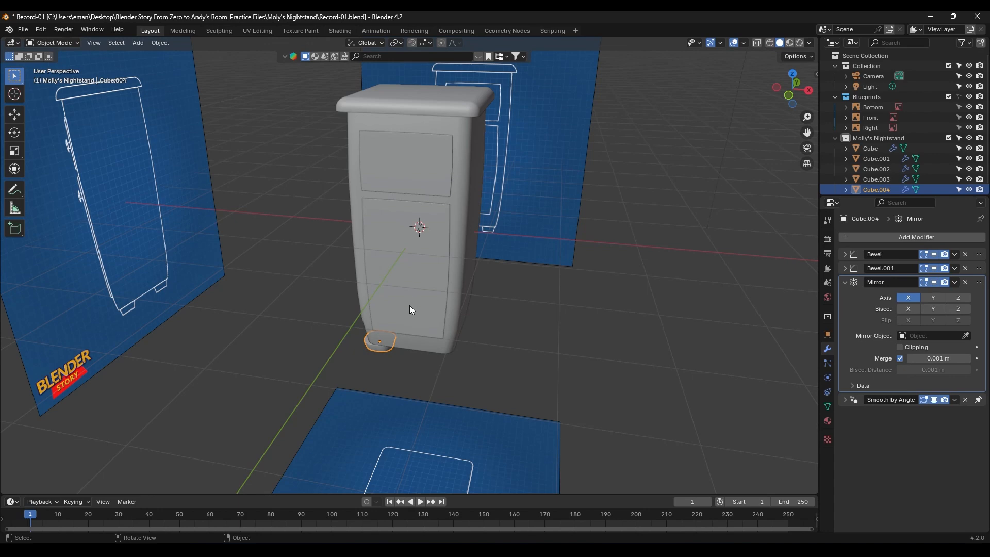
right_click(345, 301)
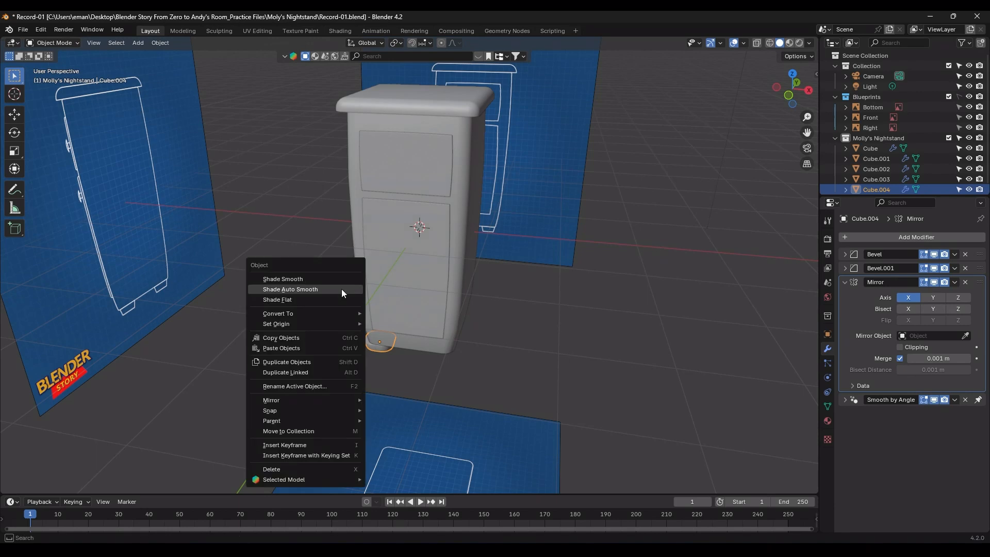
mouse_move(341, 323)
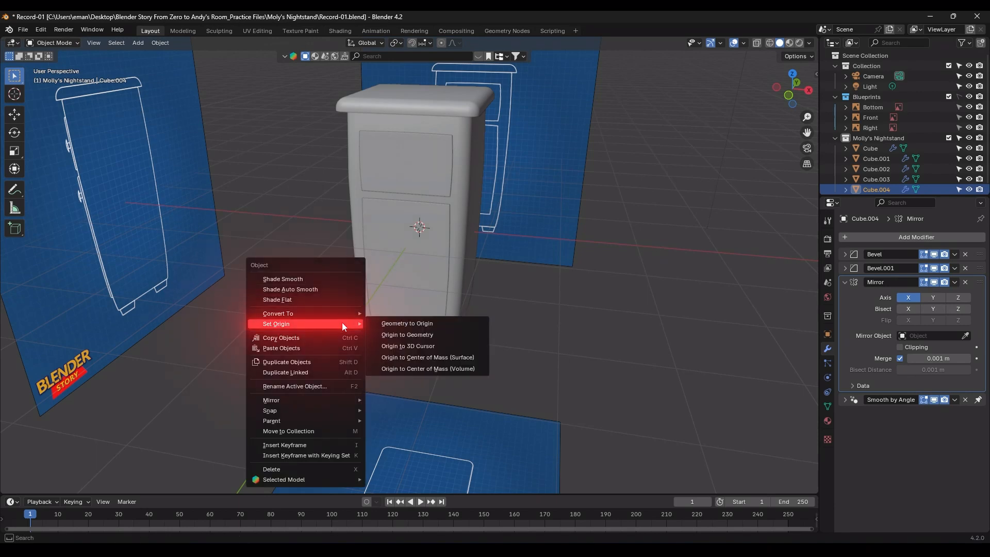
click(407, 343)
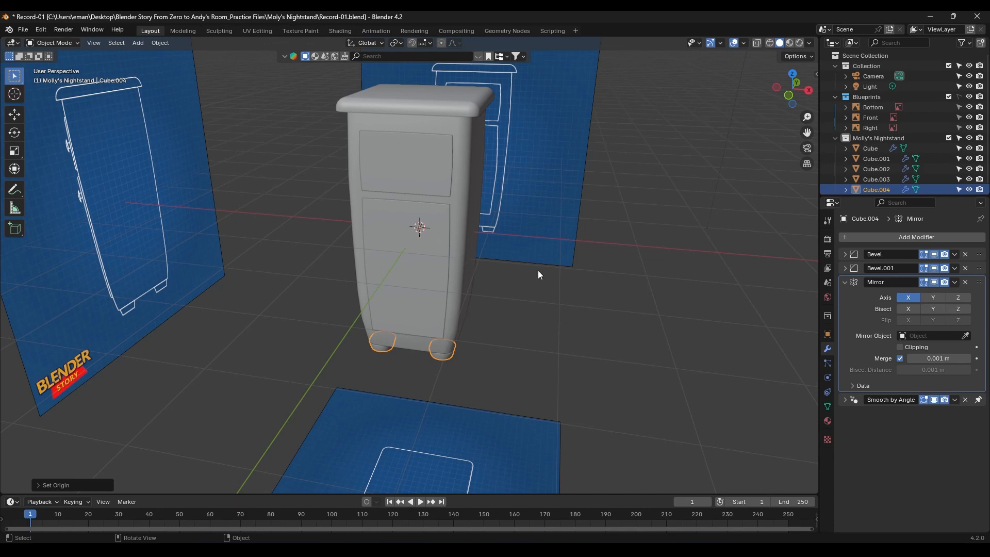
- Place the 3D cursor at several points around the nightstand and snap it back to the world origin
shift+right_click(649, 211)
shift+right_click(703, 274)
shift+right_click(413, 170)
key(shift+s)
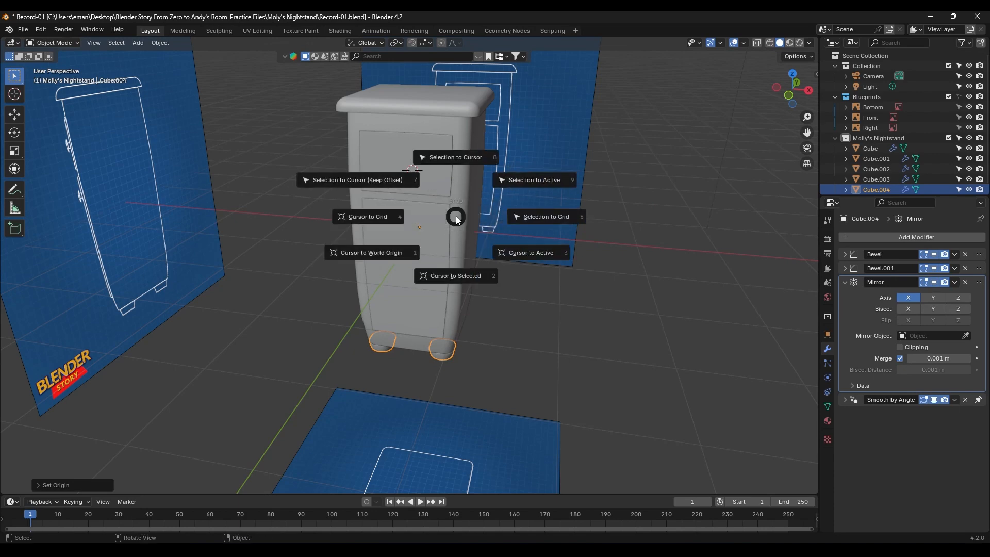
click(402, 253)
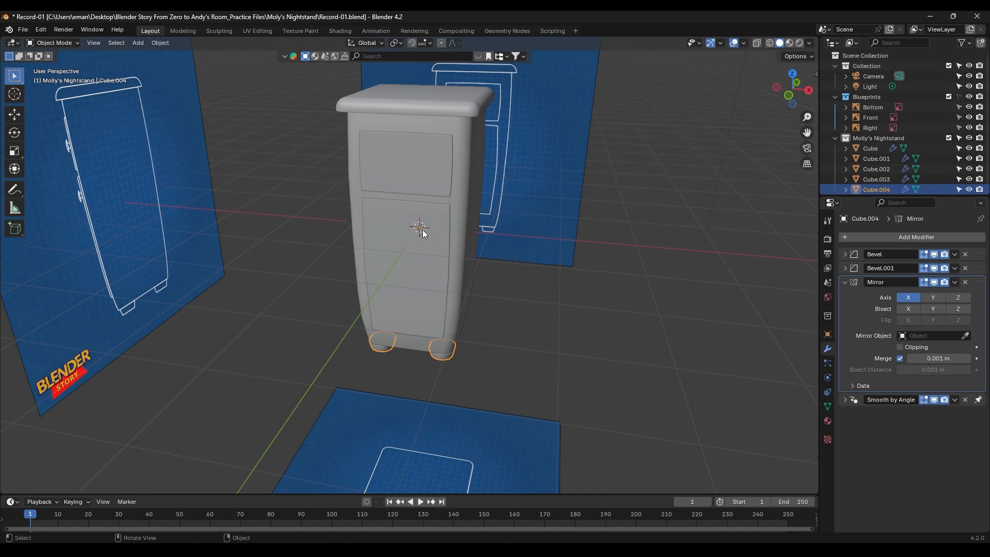
key(ctrl+alt+shift+c)
middle_drag(468, 264, 419, 295)
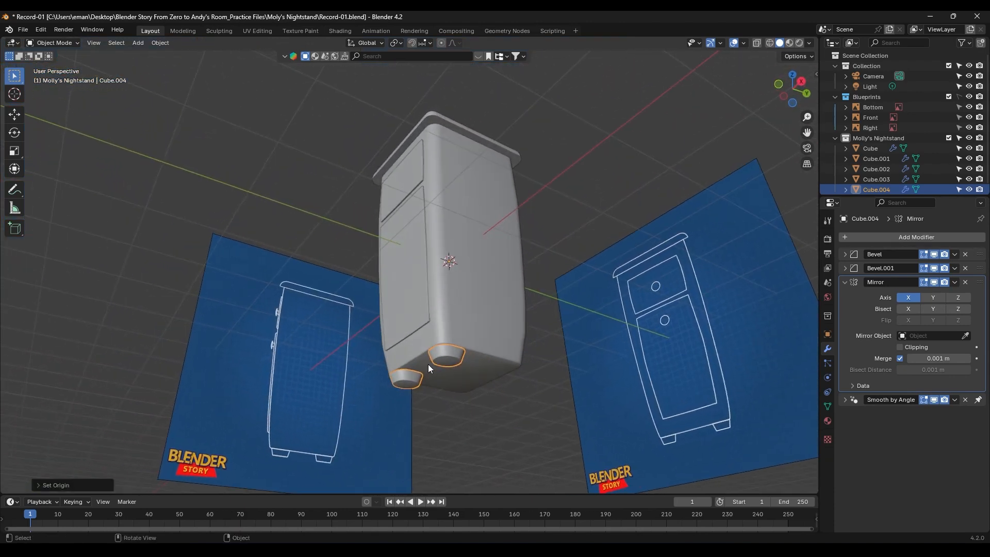
- Enable the Y axis on the foot's Mirror modifier so the foot is copied to all four corners, and deselect it
middle_drag(434, 385, 454, 391)
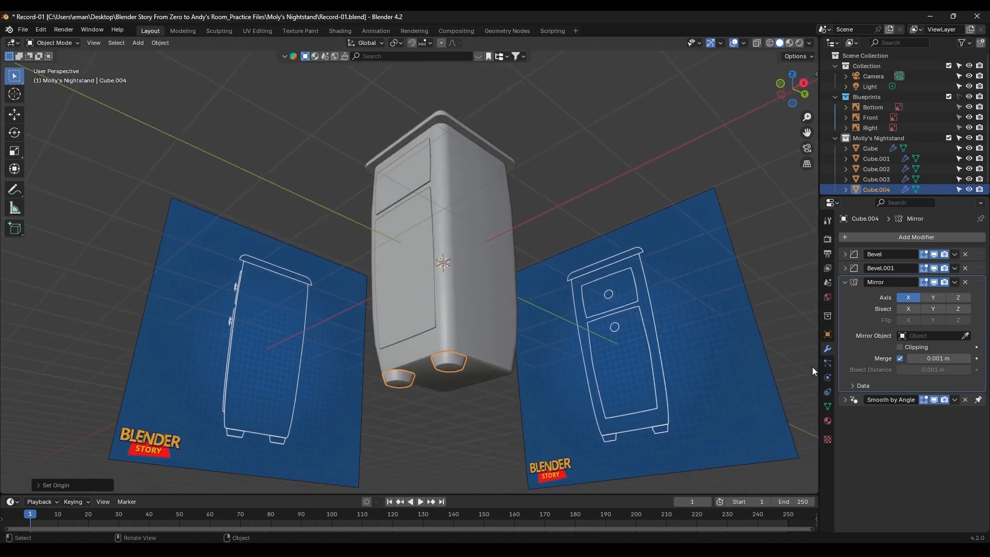
click(933, 297)
middle_drag(658, 435, 574, 424)
middle_drag(486, 407, 459, 370)
click(523, 432)
- Add a cylinder mesh and rotate it 90° about the global X axis
key(shift+a)
mouse_move(403, 295)
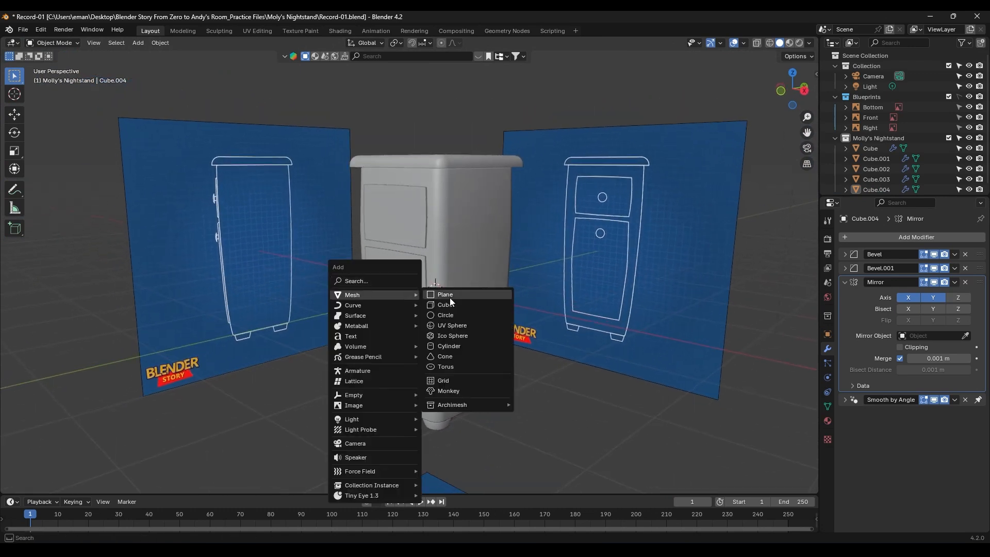
click(457, 342)
key(r)
key(x)
key(9)
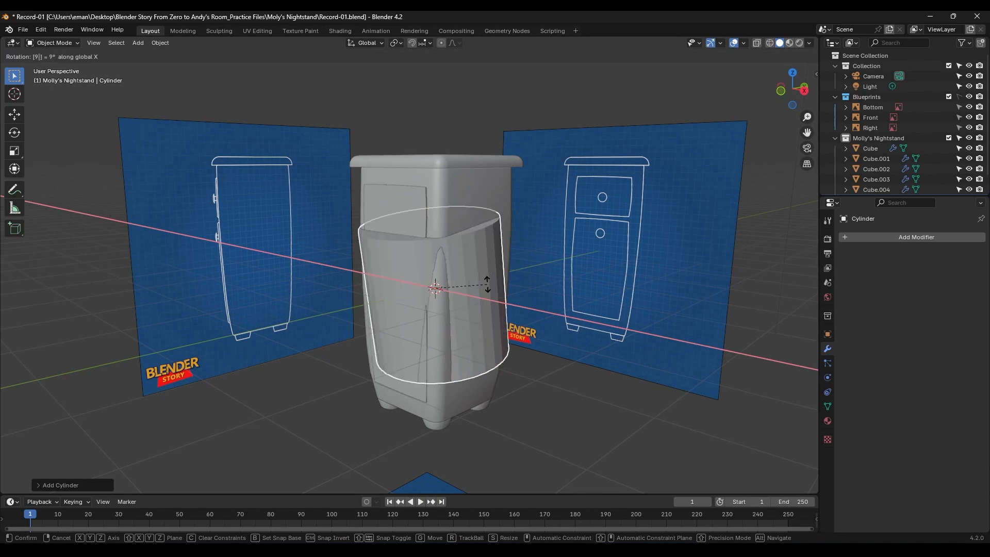
key(0)
key(Return)
- In the right side view with X-ray on, move and scale the cylinder onto the upper knob's stem in the blueprint
key(KP_3)
key(alt+z)
key(g)
click(455, 205)
key(Tab)
key(s)
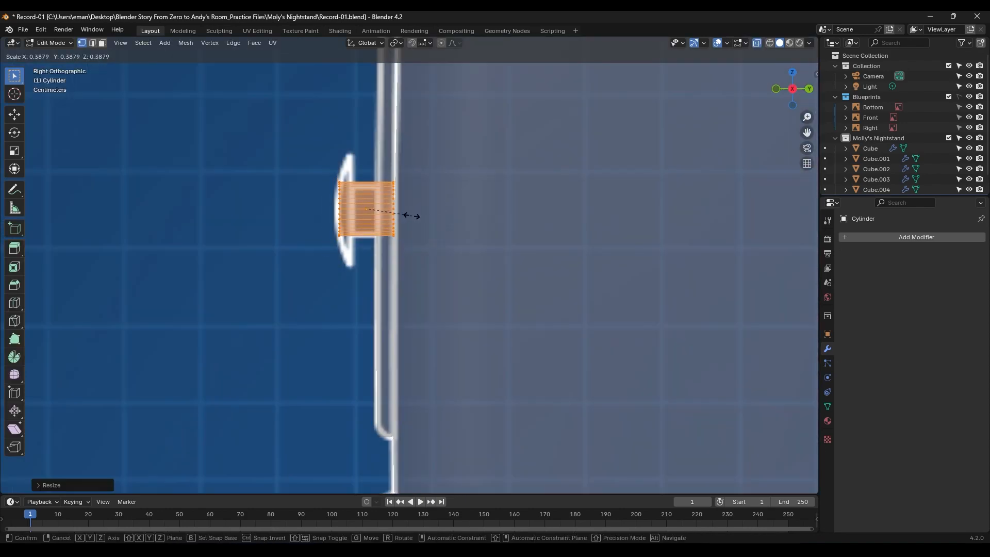
click(411, 215)
key(g)
key(y)
click(425, 216)
- Scale the cylinder along Y to the knob stem's depth, turn X-ray off and apply Shade Auto Smooth
scroll(418, 213, up, 2)
key(s)
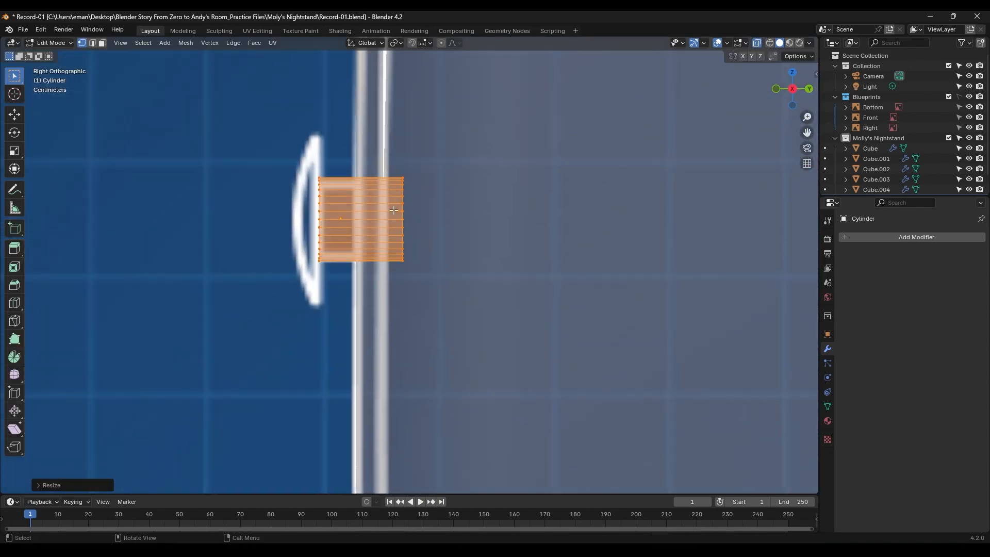
key(y)
click(417, 247)
scroll(407, 260, down, 2)
key(Tab)
key(alt+z)
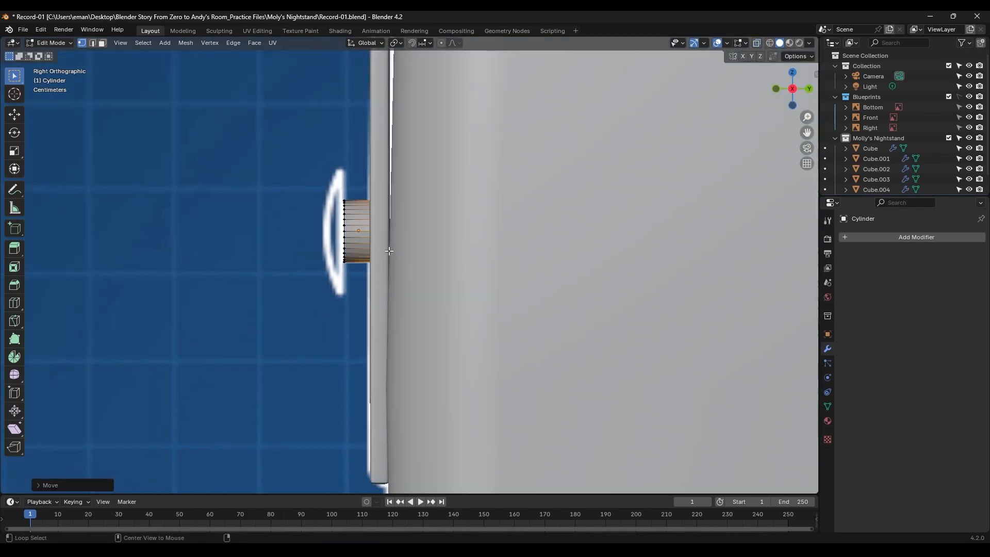
right_click(356, 223)
click(333, 192)
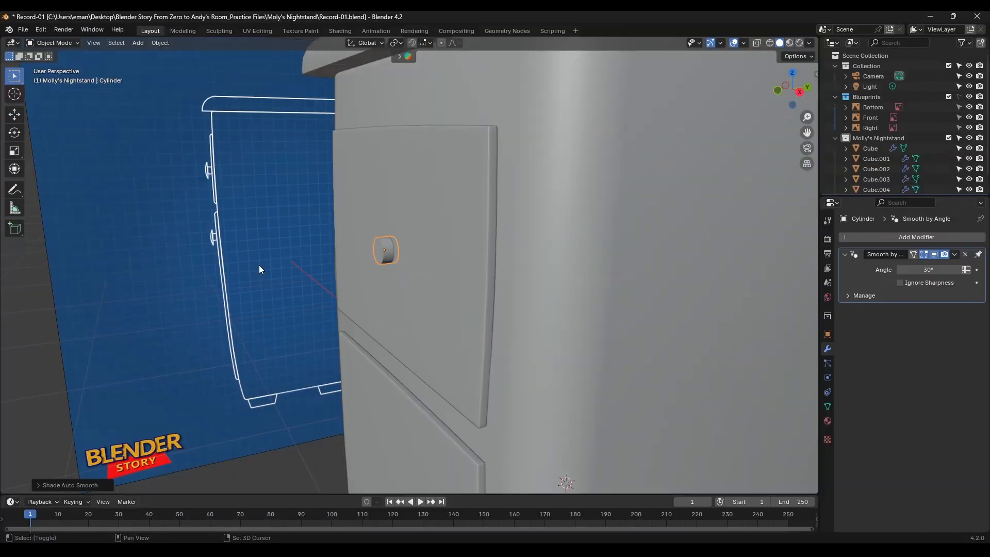
- Add a cube mesh and move it out in front of the nightstand
key(shift+a)
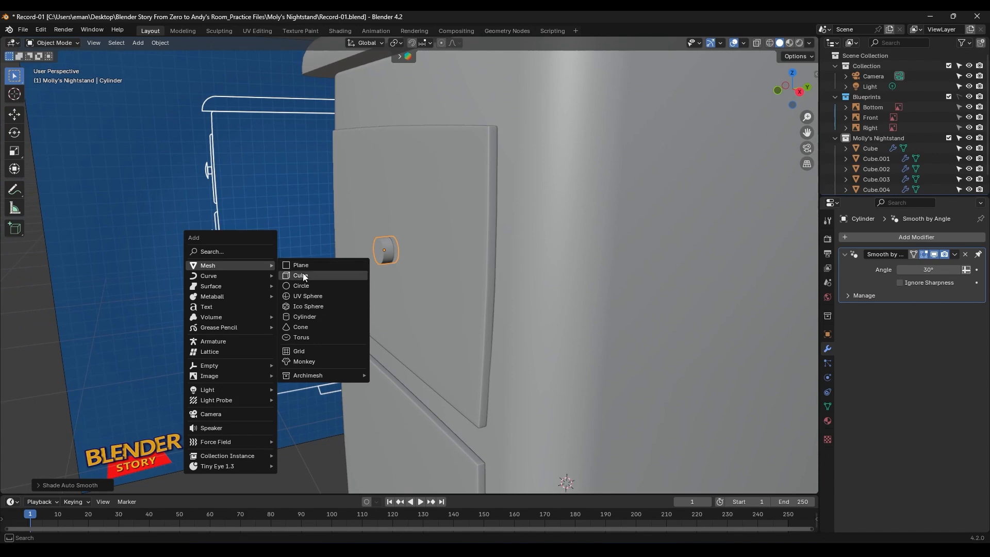
click(302, 275)
scroll(313, 274, down, 2)
key(g)
middle_drag(554, 304, 454, 320)
click(205, 351)
scroll(349, 91, down, 5)
shift+middle_drag(443, 247, 455, 179)
middle_drag(455, 179, 464, 179)
- Add a Subdivision Surface modifier to the cube with a viewport level of 2
click(916, 237)
mouse_move(887, 234)
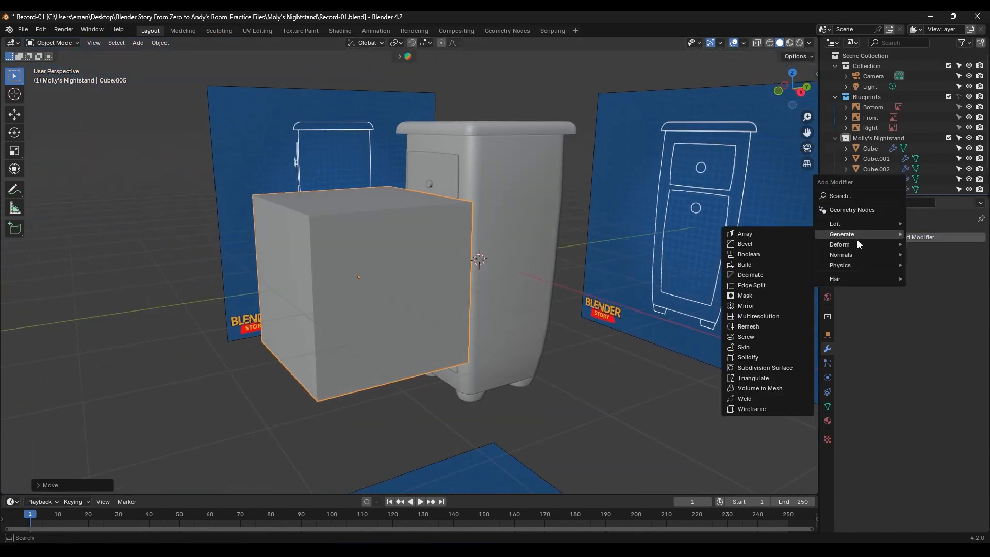
click(782, 368)
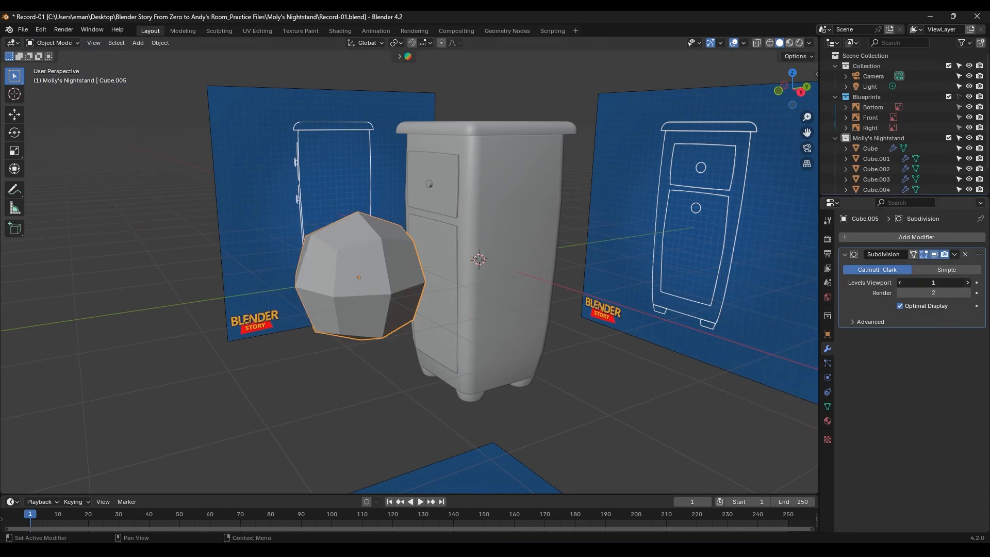
key(ctrl+2)
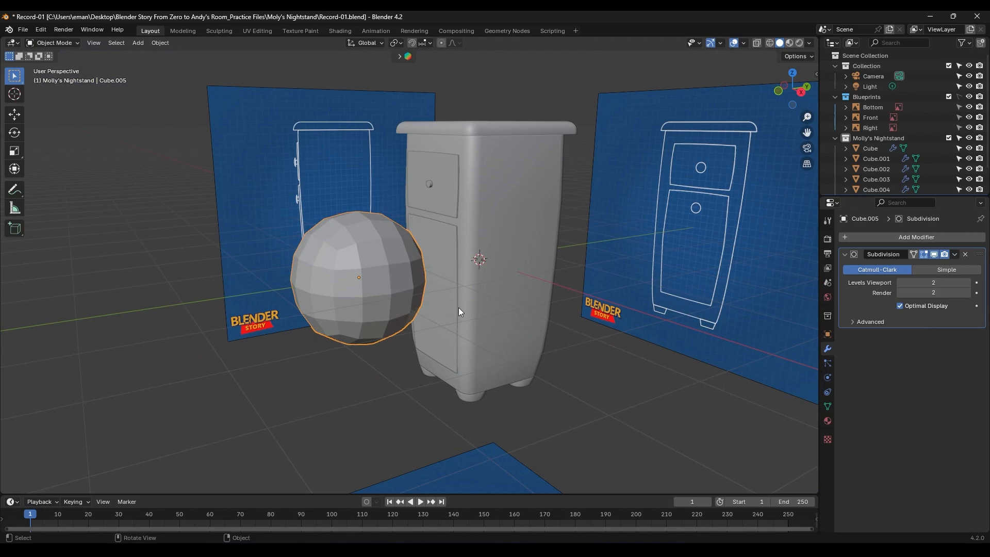
- Examine the subdivided cube from several angles and compare its original cage faces in Edit Mode with the rounded shape
middle_drag(459, 307, 437, 307)
ctrl+middle_drag(379, 302, 378, 268)
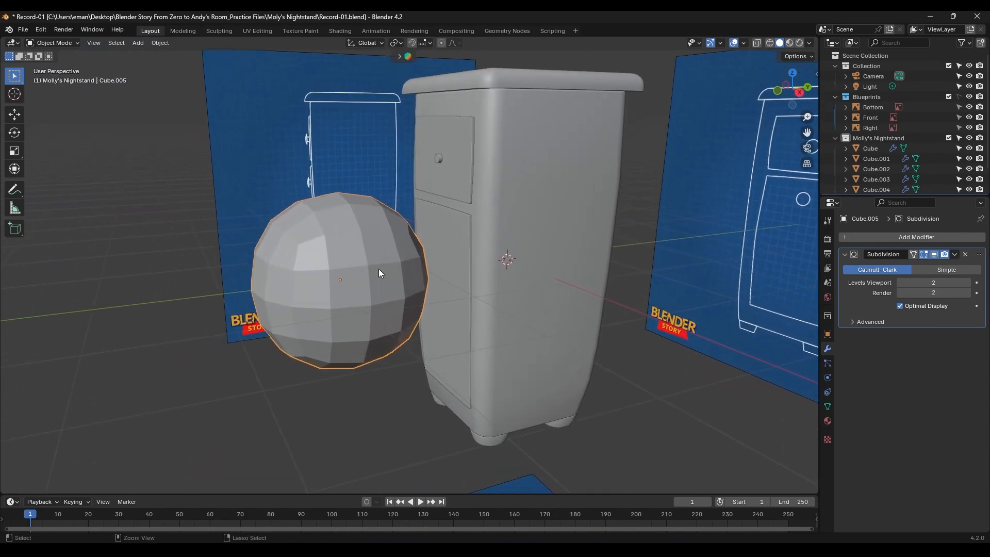
middle_drag(374, 218, 361, 214)
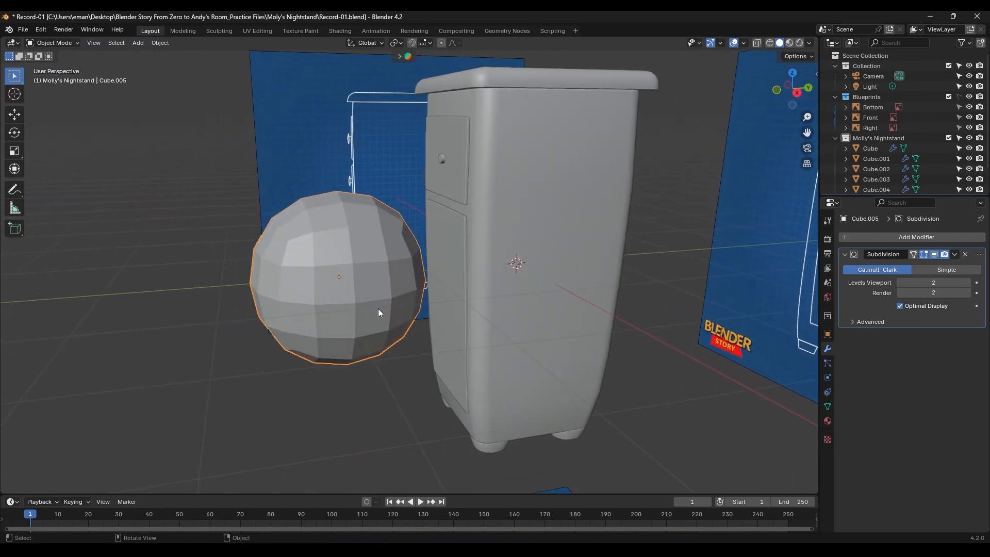
mouse_move(380, 281)
middle_down()
mouse_move(371, 285)
mouse_move(375, 257)
mouse_move(378, 269)
middle_up()
key(Tab)
click(431, 226)
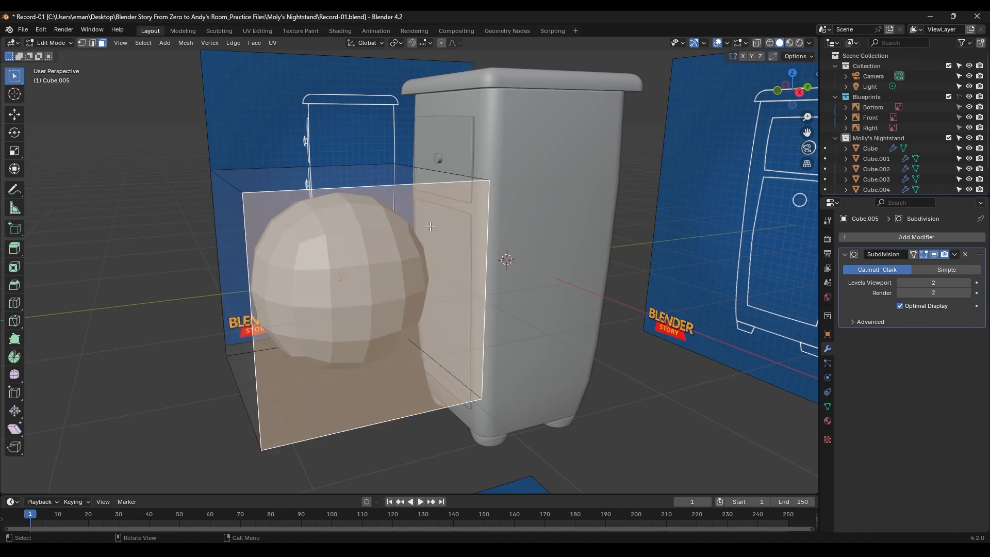
middle_drag(432, 226, 435, 227)
click(360, 183)
click(382, 269)
middle_drag(383, 269, 488, 336)
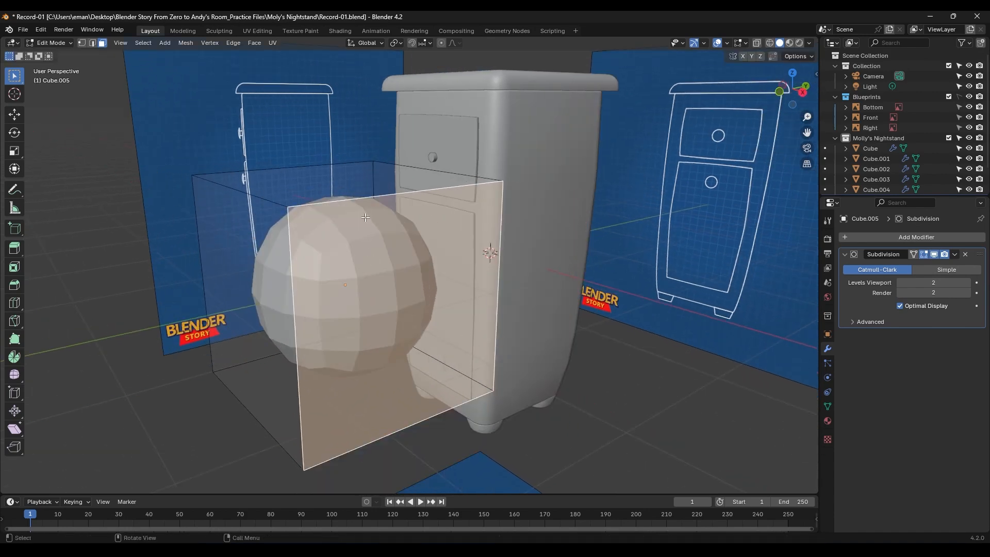
key(Tab)
middle_drag(418, 268, 405, 270)
key(Tab)
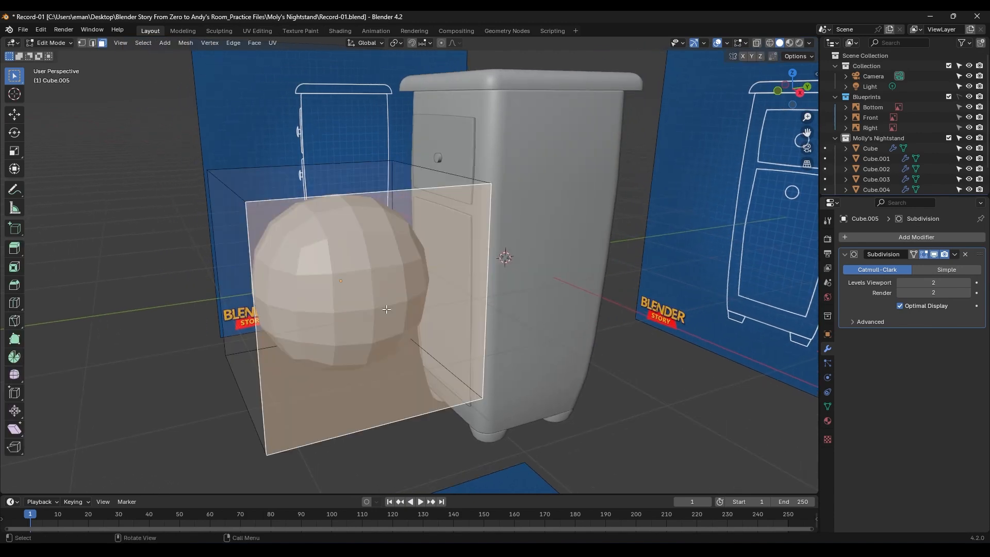
- Return to Object Mode and apply the cube's Subdivision modifier
click(955, 255)
key(Tab)
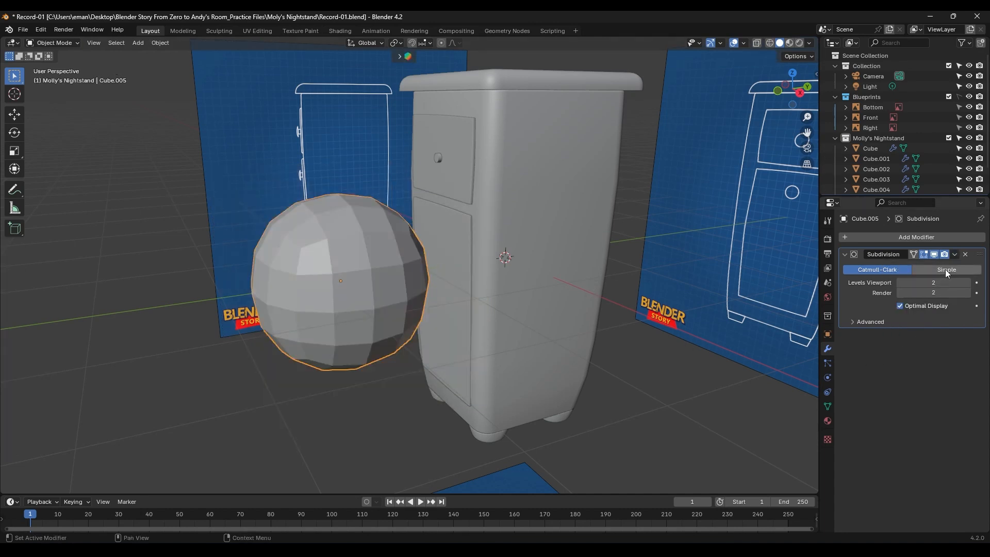
click(955, 255)
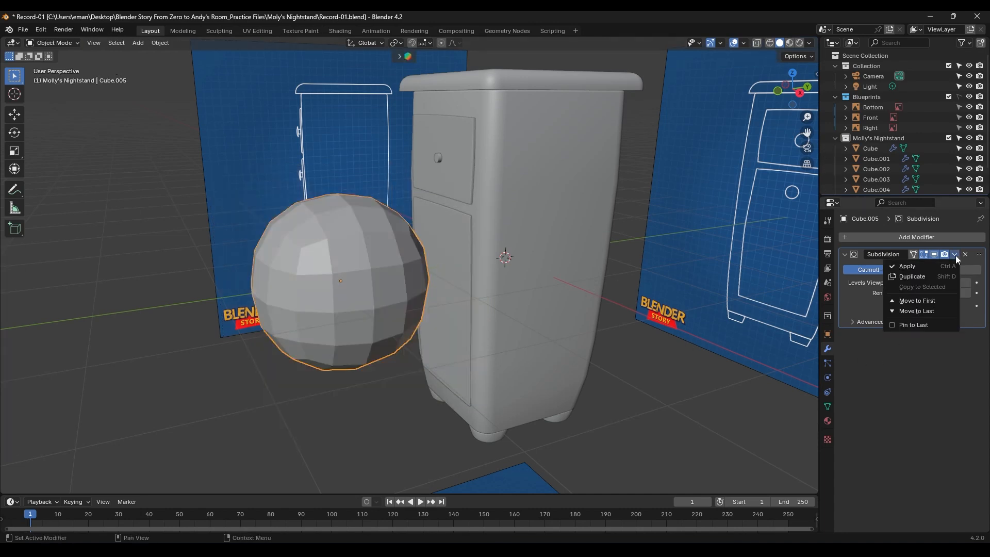
click(931, 265)
middle_drag(435, 314, 367, 261)
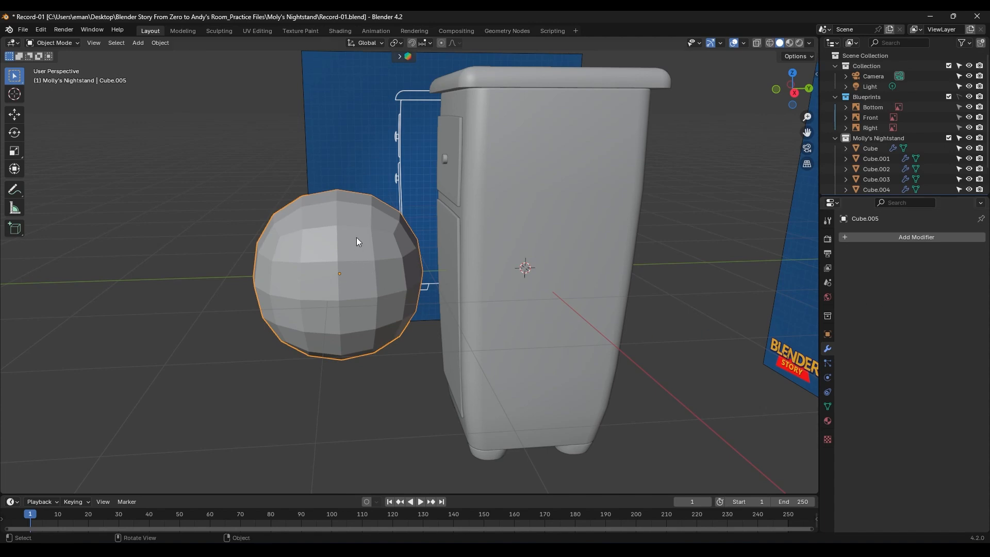
- Select the half of the sphere facing the nightstand with X-ray on and delete its faces
key(Tab)
drag(356, 166, 433, 371)
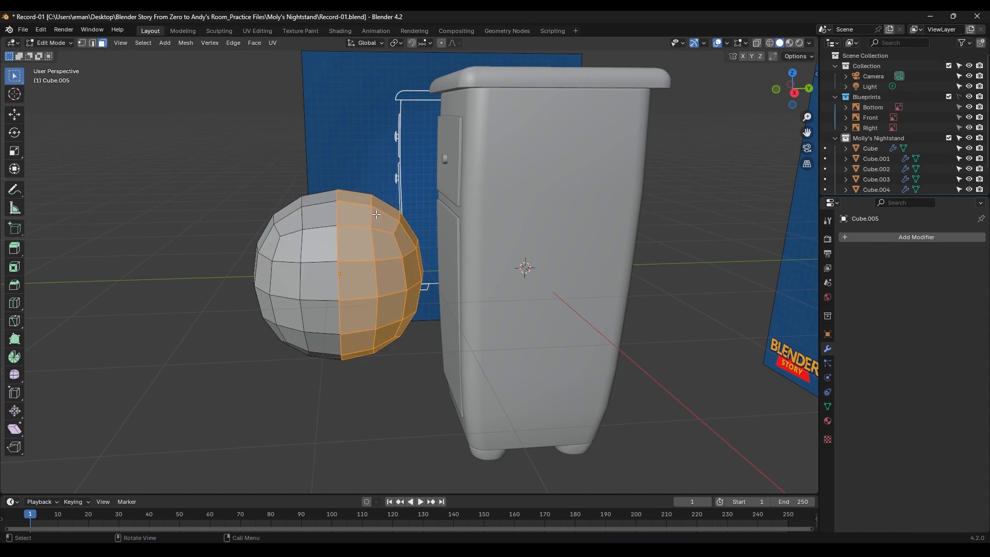
key(alt+z)
drag(346, 166, 403, 260)
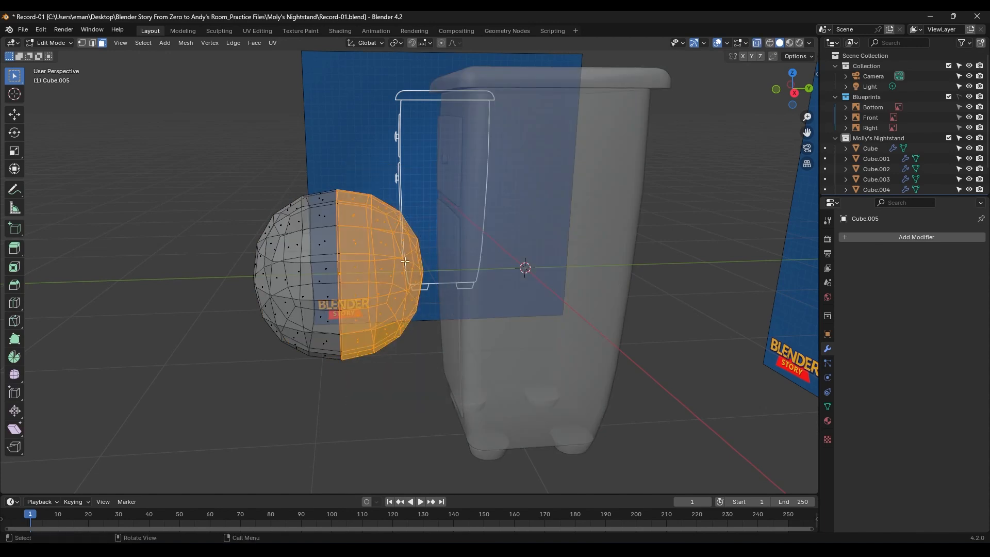
key(x)
click(400, 283)
- In the right side view, fit the half sphere to the upper knob's cap in the blueprint and flatten it along Y
key(Tab)
key(KP_3)
scroll(562, 278, up, 5)
key(s)
scroll(404, 259, up, 7)
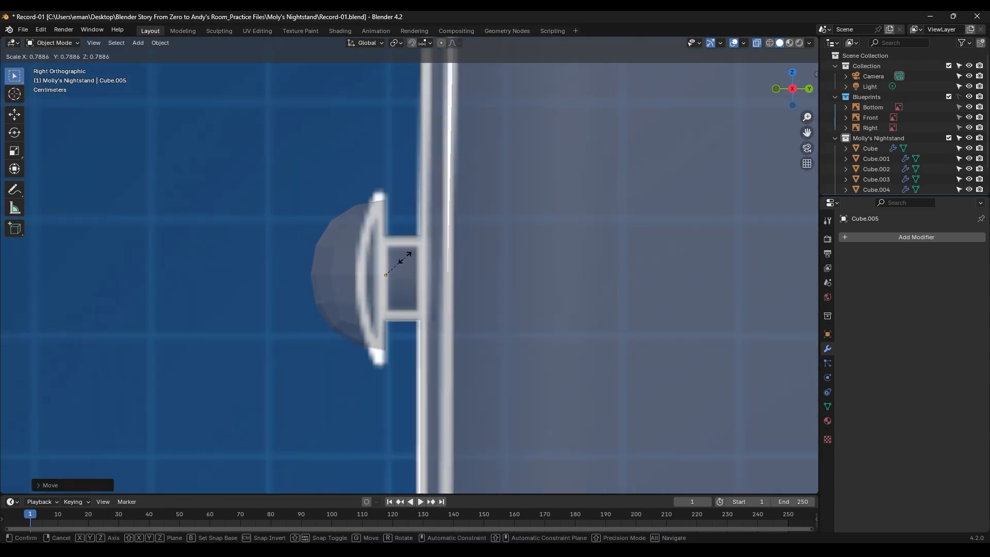
click(409, 259)
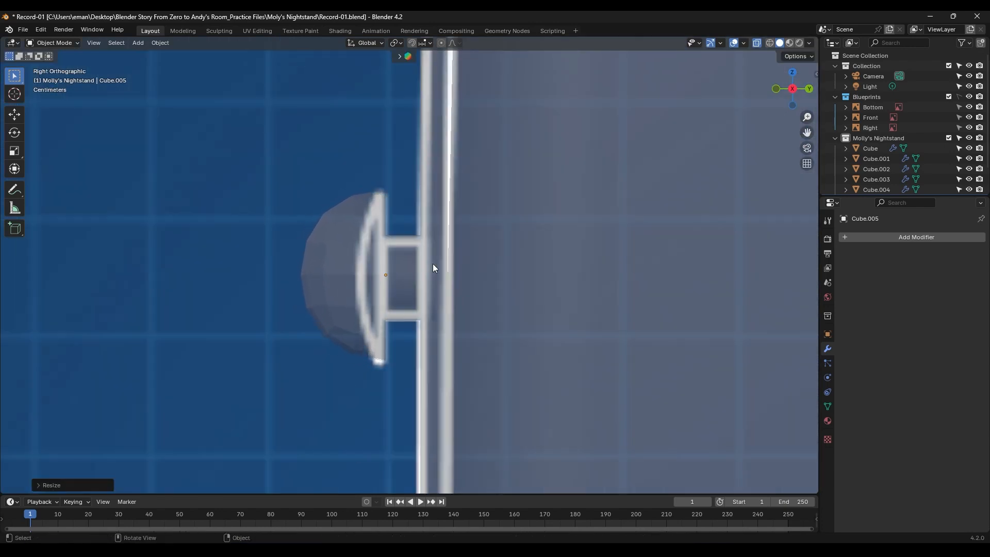
key(s)
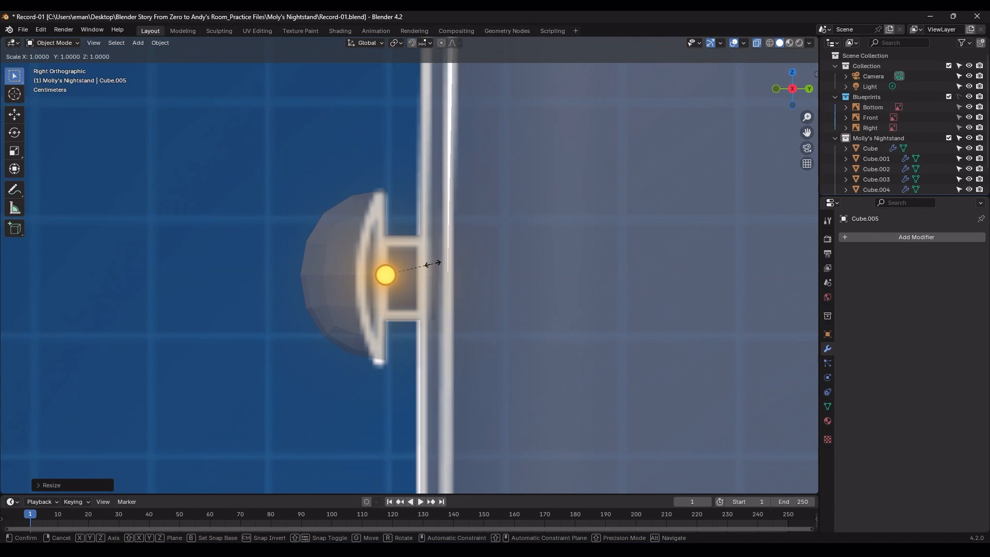
key(y)
click(395, 273)
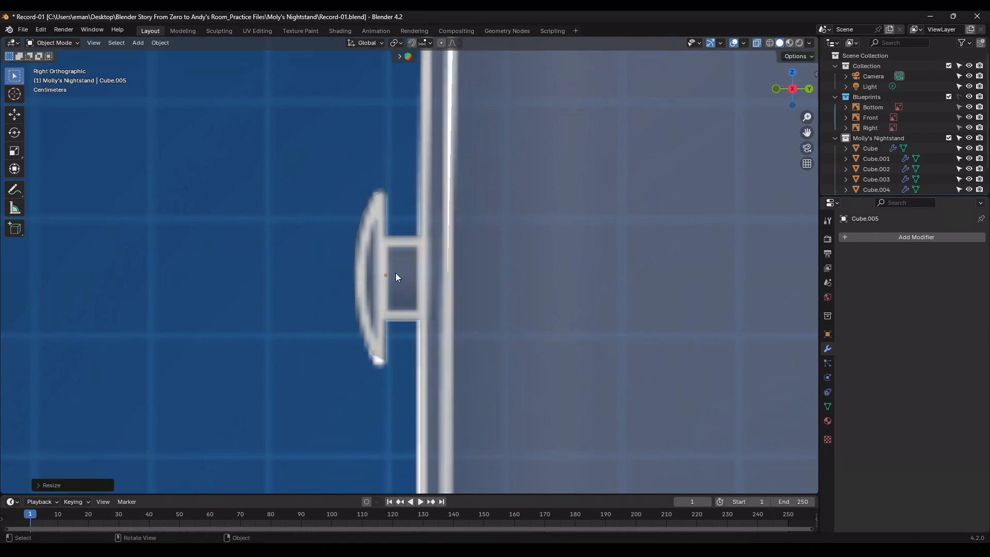
- Apply Shade Auto Smooth to the knob cap and add a Subdivision Surface modifier to it
middle_drag(375, 282, 392, 301)
right_click(392, 301)
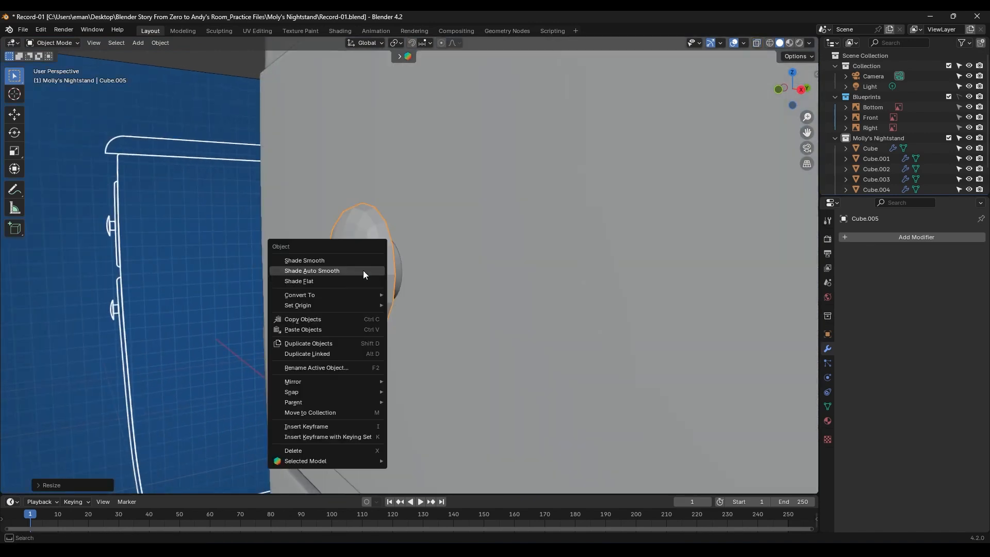
click(363, 272)
click(884, 236)
mouse_move(884, 236)
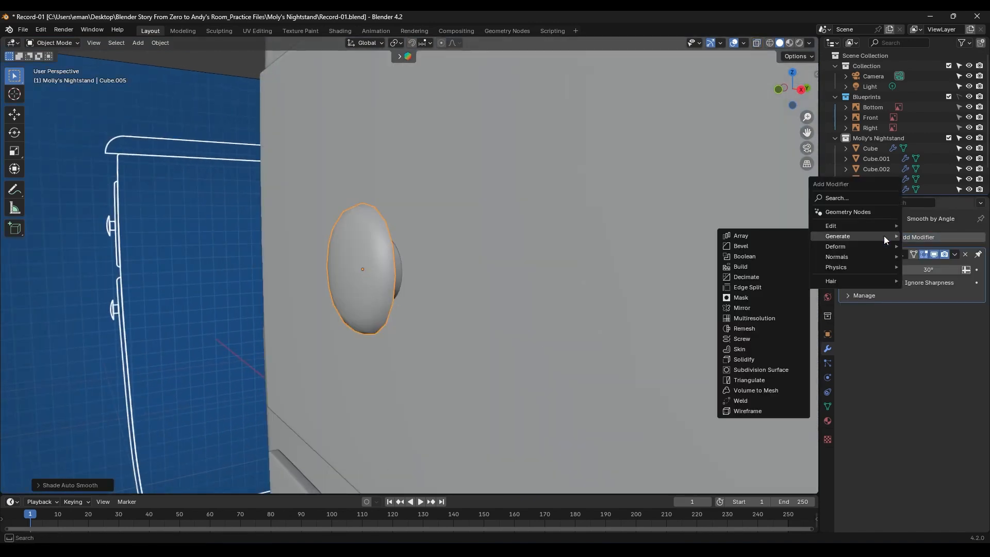
click(761, 370)
- Isolate the knob cap in local view and inspect its open back
mouse_move(458, 356)
middle_down()
mouse_move(447, 354)
mouse_move(459, 355)
middle_up()
key(KP_Divide)
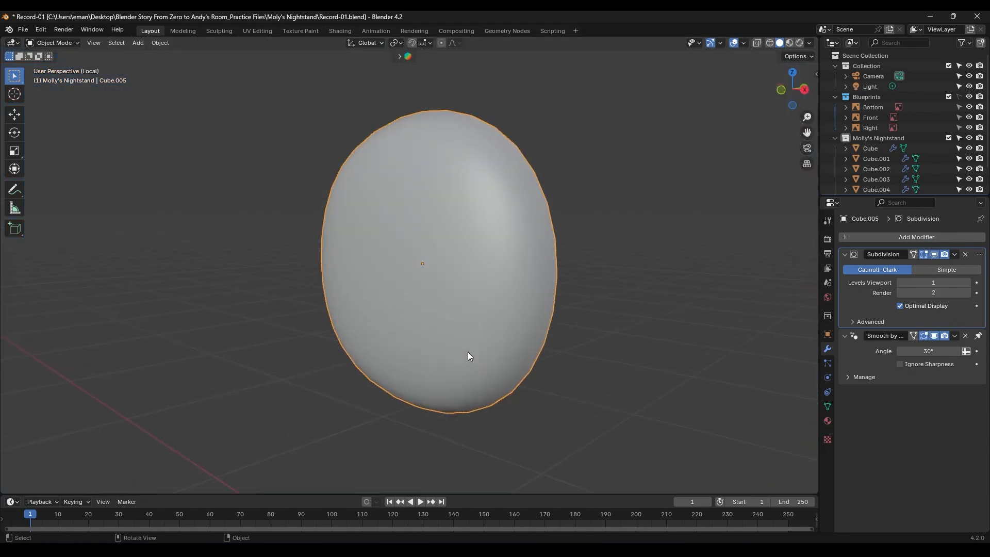
middle_drag(532, 361, 634, 305)
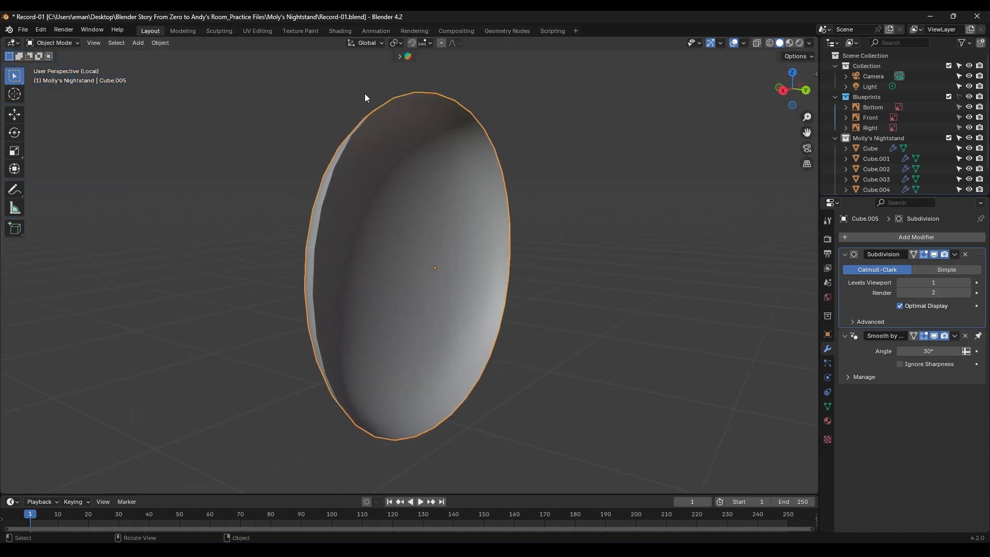
middle_drag(426, 194, 475, 397)
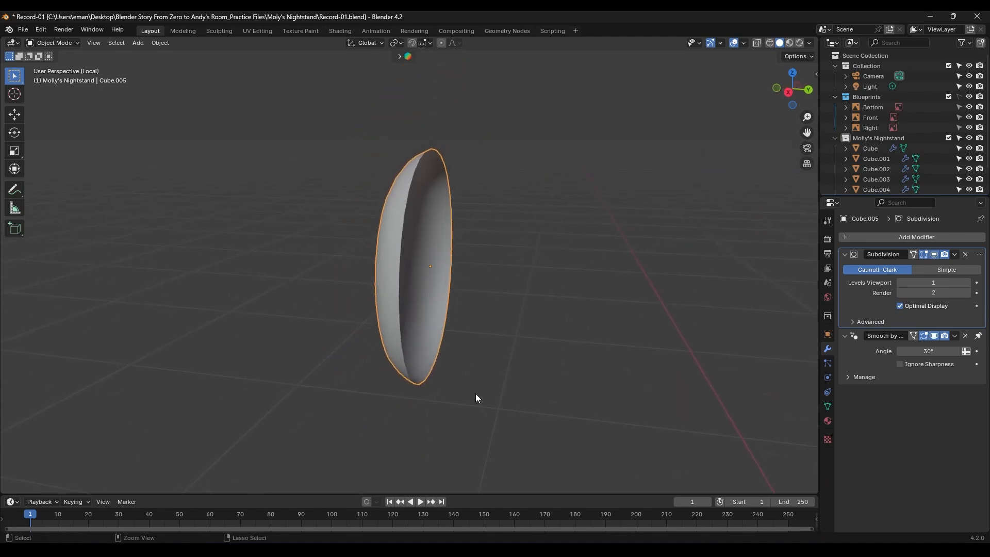
- Close the knob cap's open back edge loop with Grid Fill and set its Subdivision viewport level to 2
key(Tab)
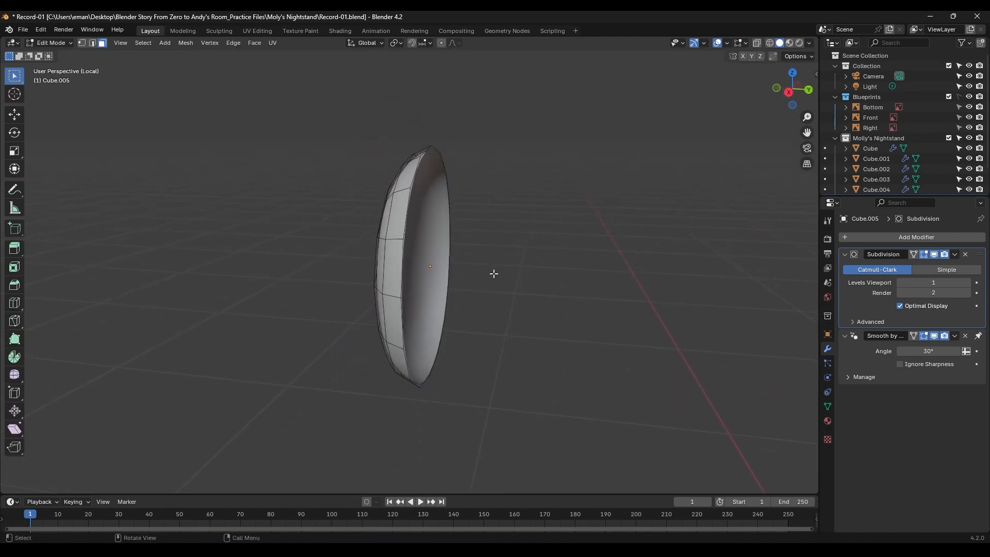
middle_drag(471, 194, 470, 225)
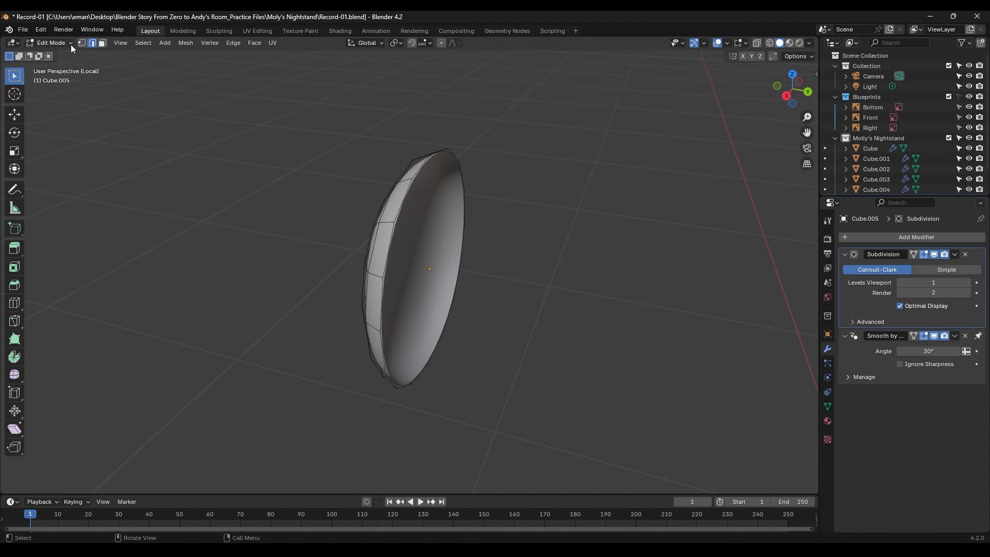
alt+click(421, 170)
middle_drag(421, 170, 462, 248)
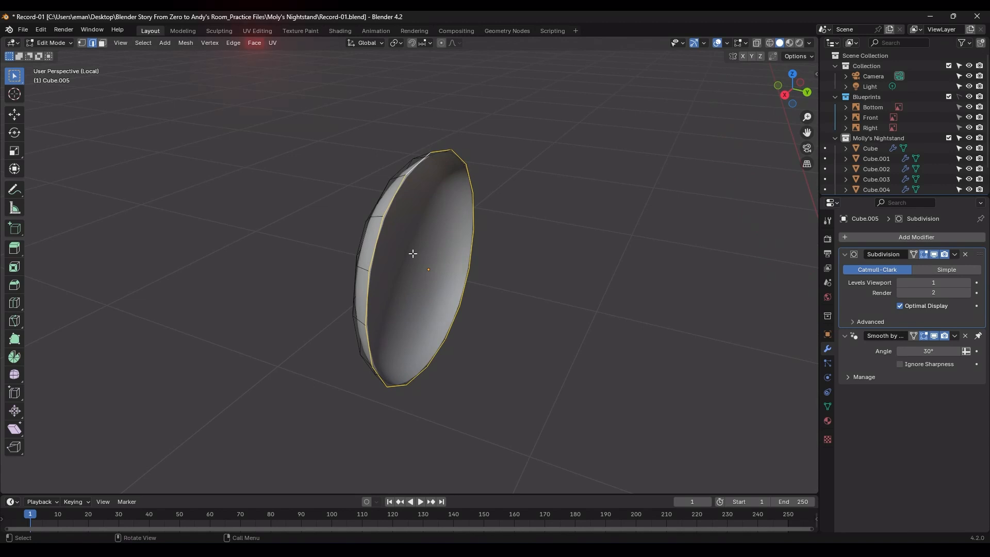
click(254, 43)
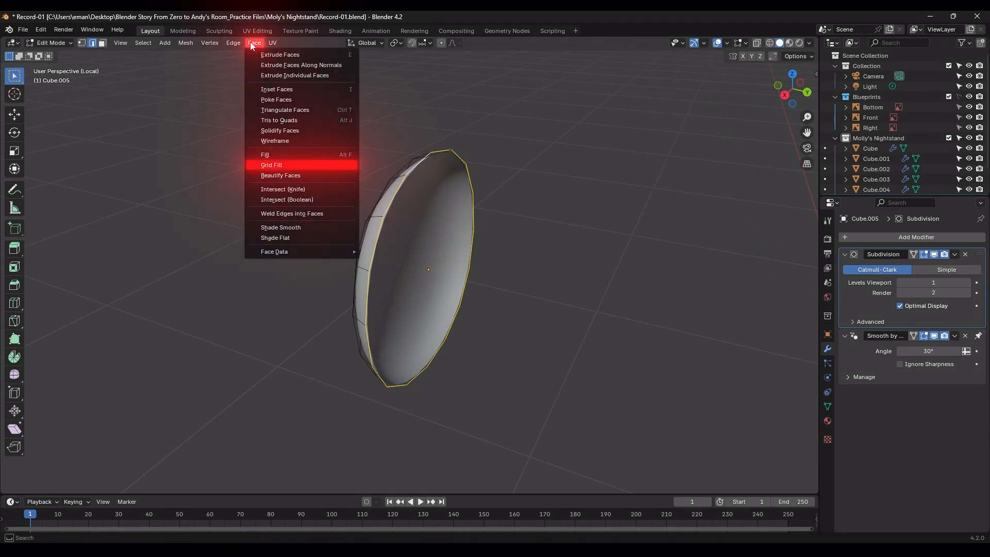
click(311, 165)
middle_drag(419, 257, 475, 294)
click(967, 283)
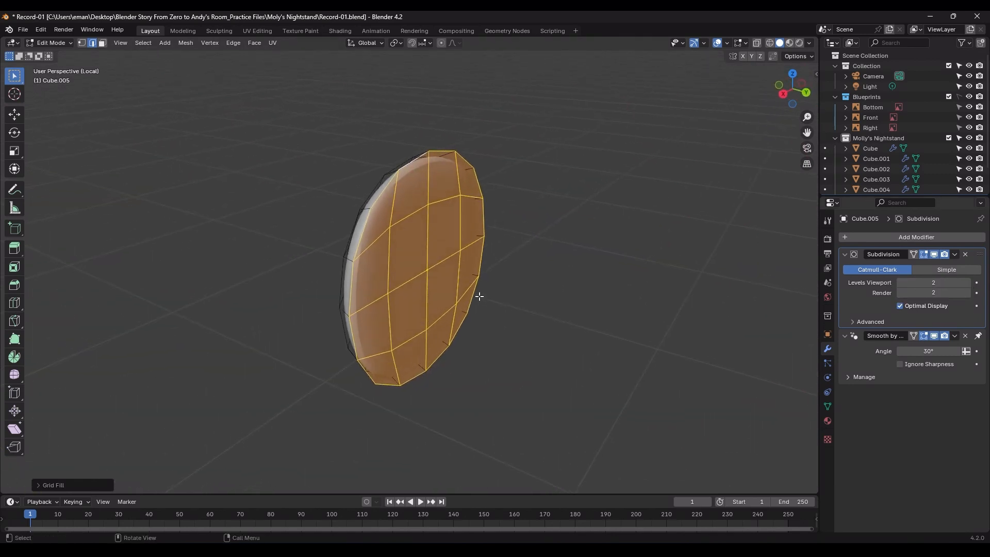
- Finish editing the knob cap, check its smoothed back from several angles and leave local view
key(Tab)
mouse_move(534, 309)
middle_down()
mouse_move(510, 310)
mouse_move(525, 310)
middle_up()
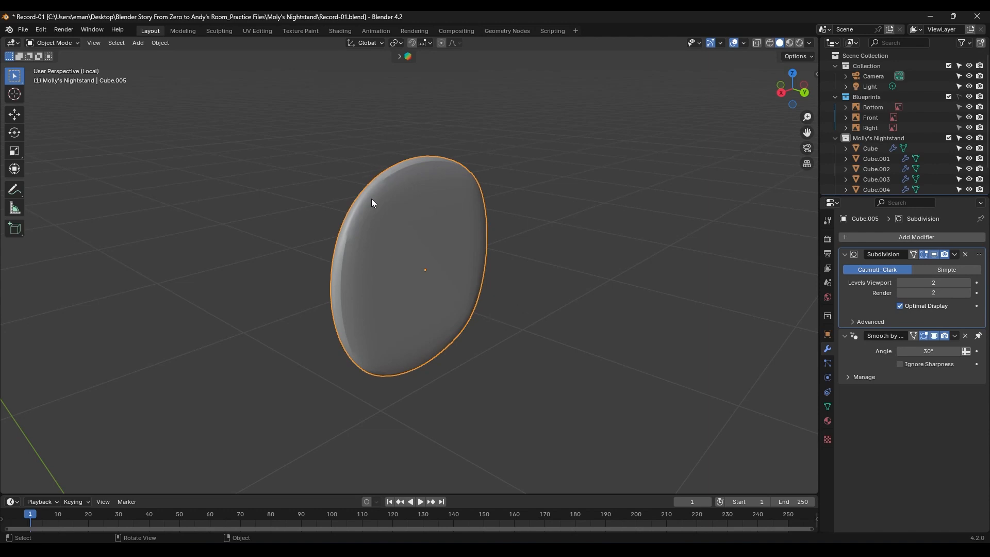
middle_drag(381, 235, 363, 257)
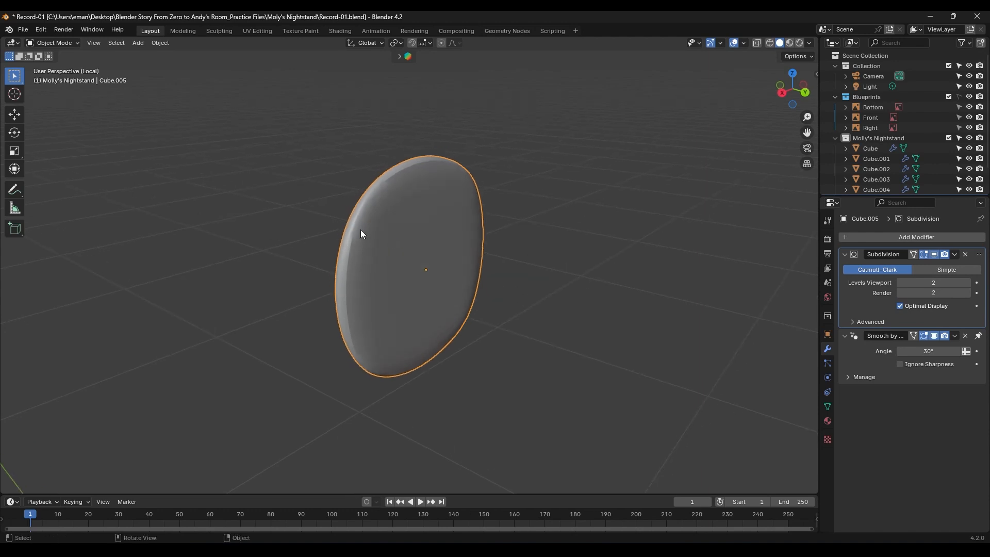
middle_drag(396, 254, 462, 255)
key(KP_Divide)
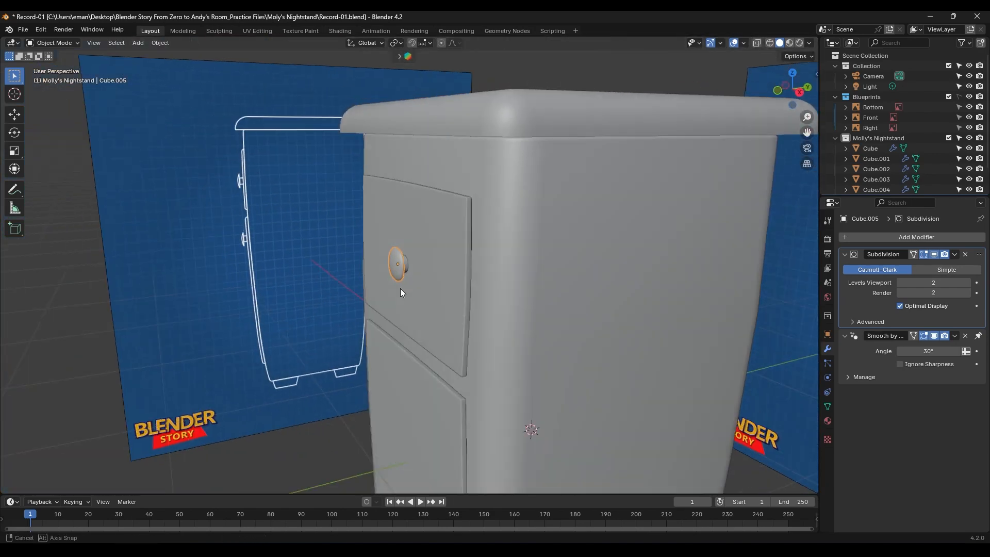
- Duplicate the knob cap together with its stem straight down along Z onto the lower knob in the right-view blueprint
middle_drag(400, 289, 398, 249)
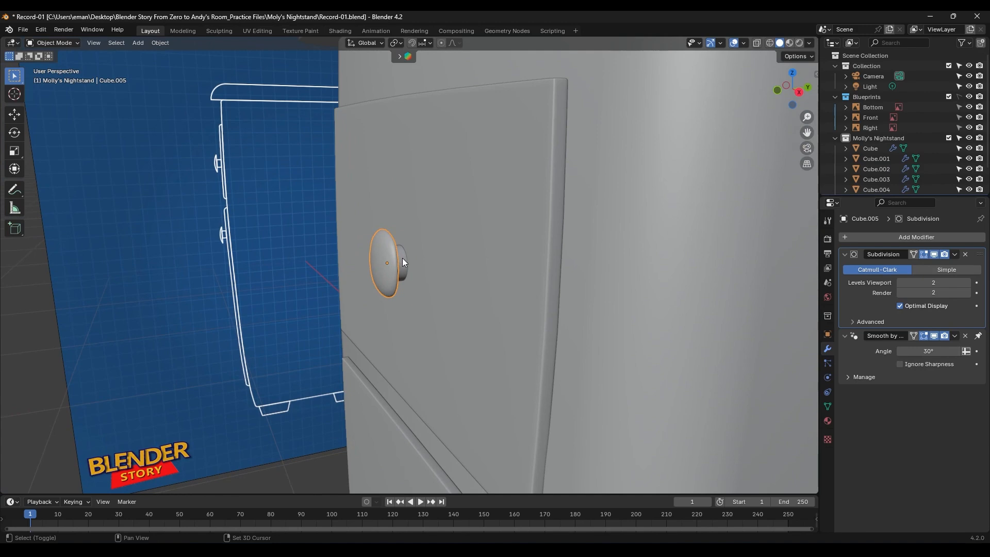
click(402, 258)
key(KP_3)
key(shift+d)
key(z)
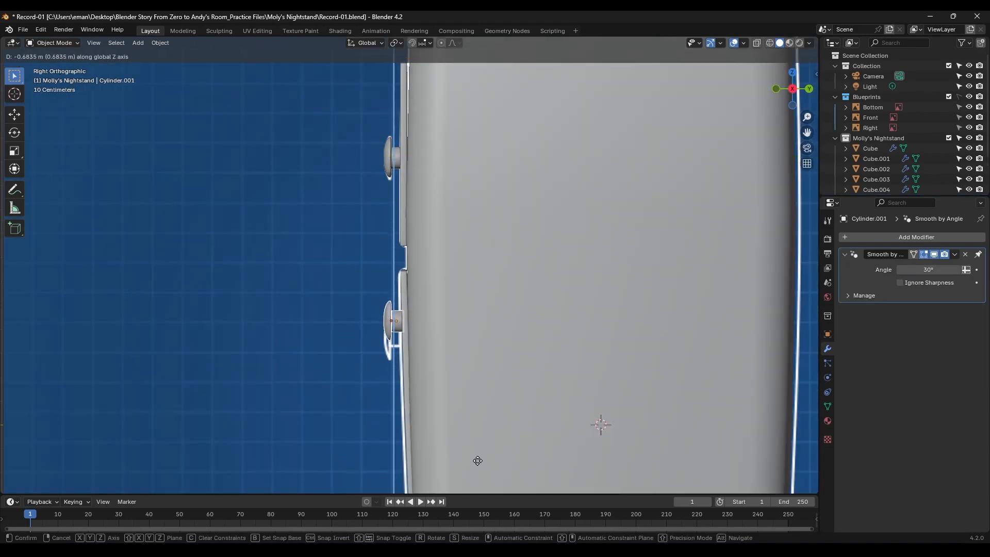
click(479, 474)
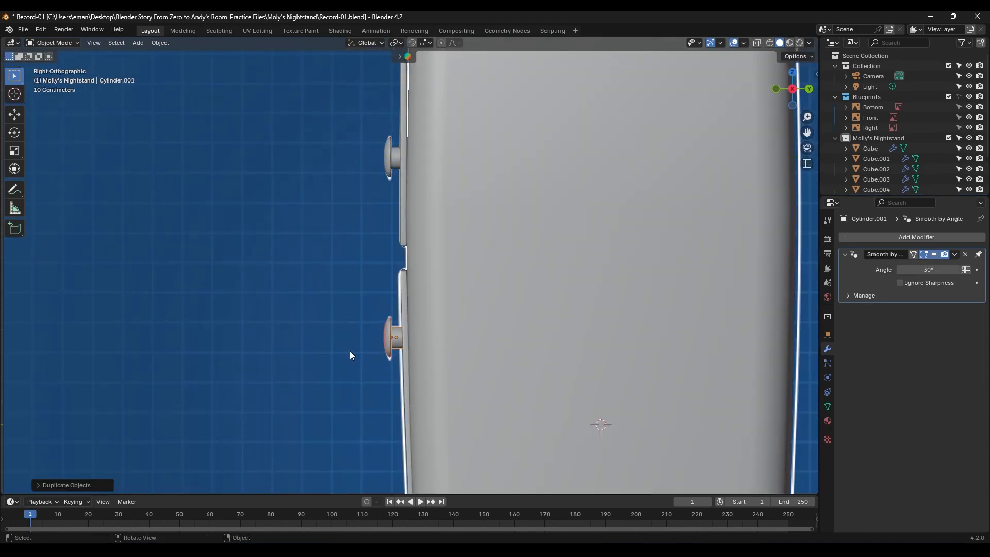
middle_drag(349, 353, 499, 356)
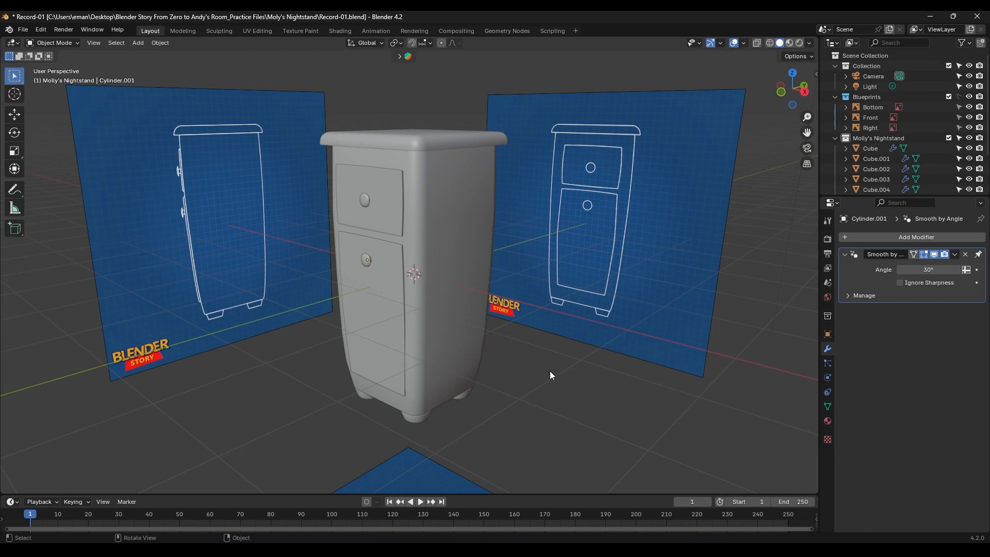
- Add a Subdivision Surface modifier to the nightstand's main body, after its two Bevel modifiers
click(455, 292)
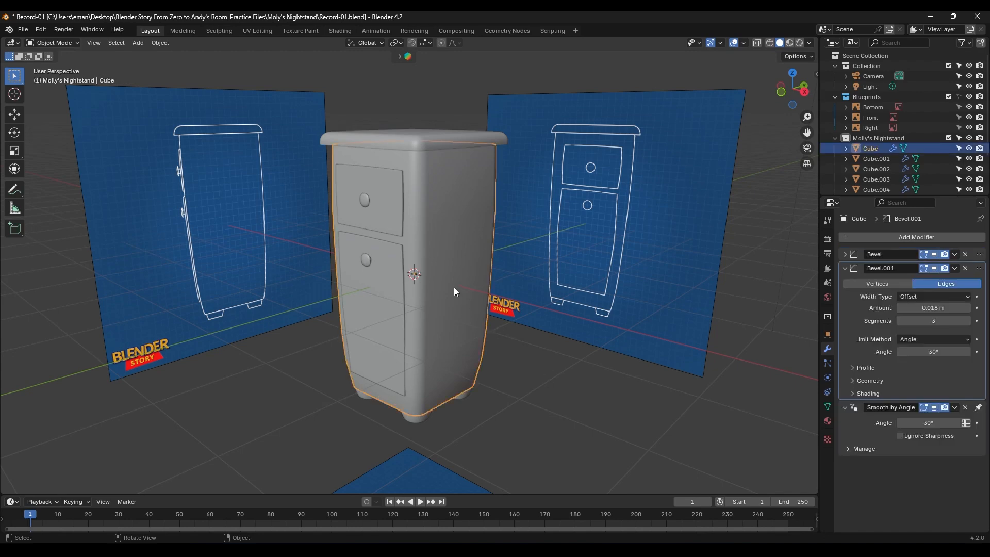
click(845, 268)
click(890, 239)
mouse_move(890, 239)
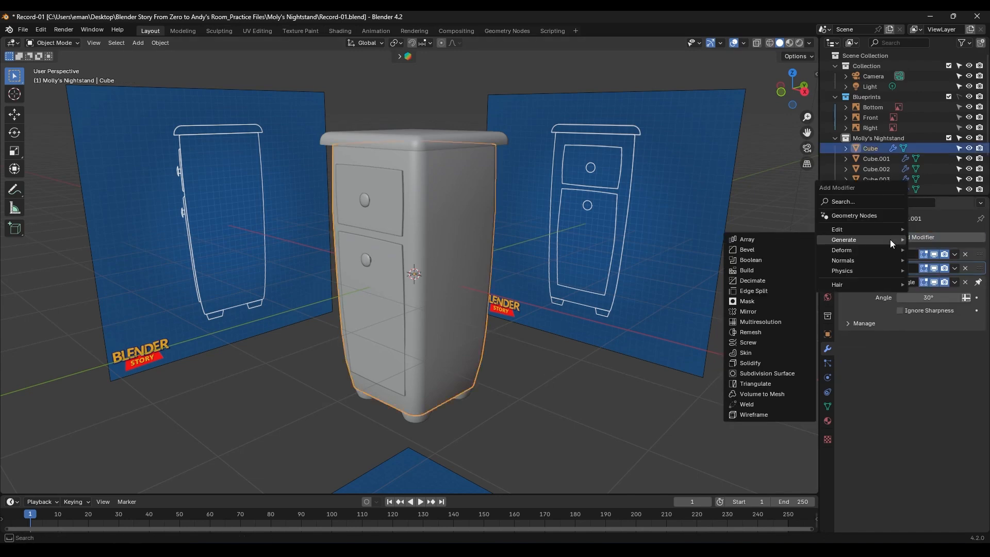
click(781, 372)
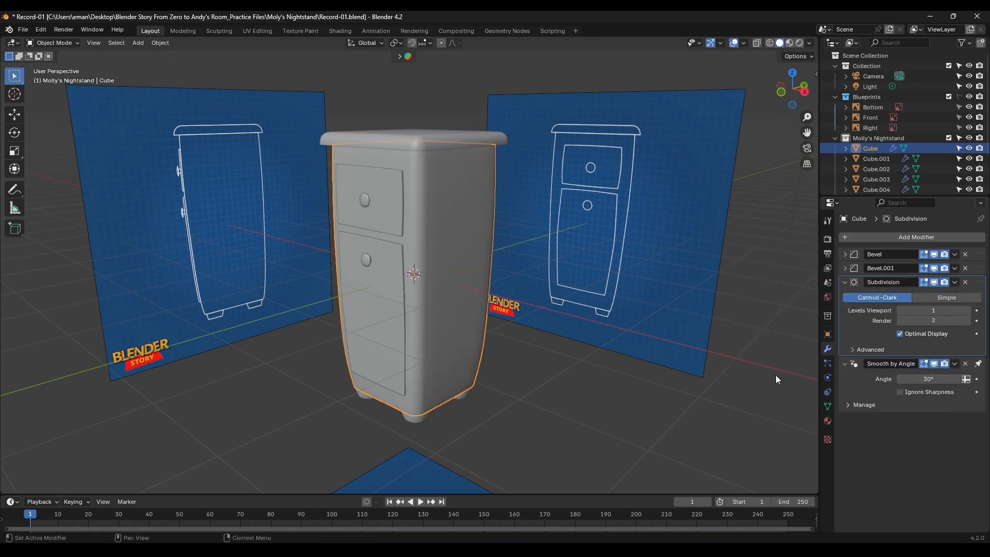
click(507, 390)
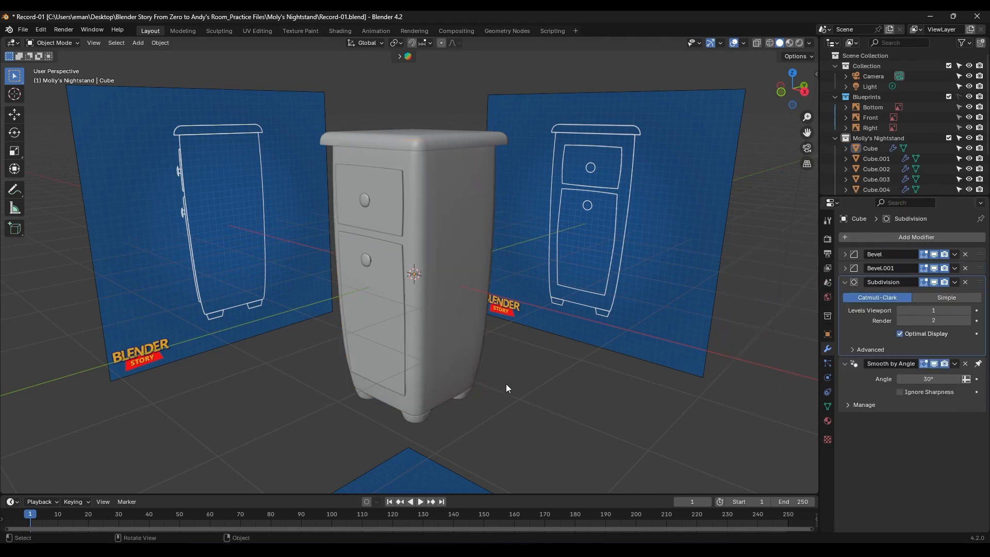